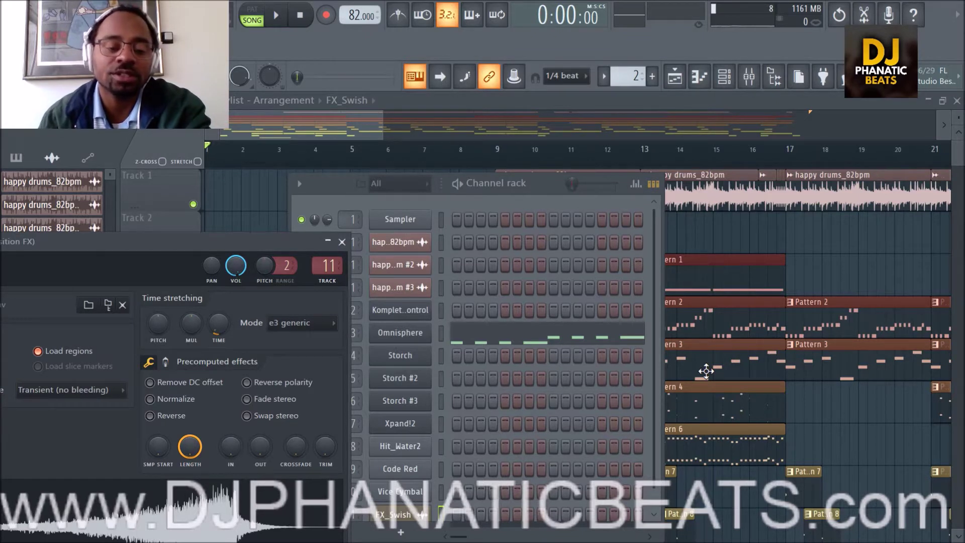
# Step: Close the FX_Swish channel settings and the Channel rack to reveal the full playlist arrangement
pyautogui.moveTo(247, 238); pyautogui.dragTo(467, 170)
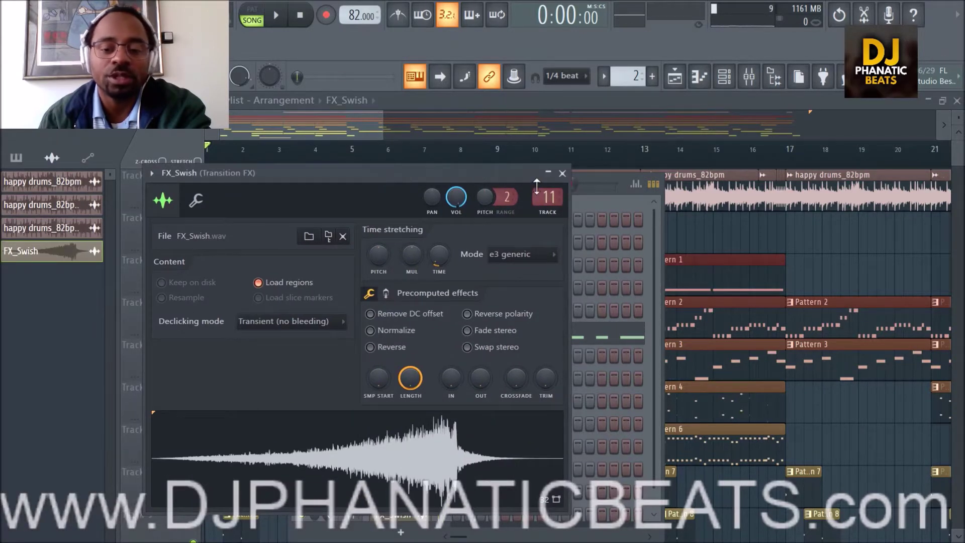
pyautogui.click(562, 173)
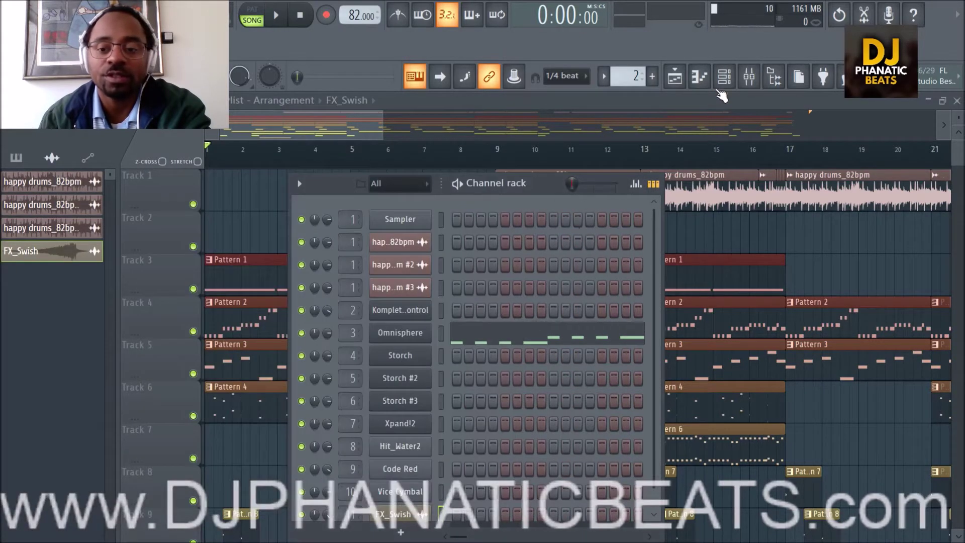
pyautogui.click(725, 76)
pyautogui.scroll(-1, 693, 163)
pyautogui.scroll(-5, 693, 163)
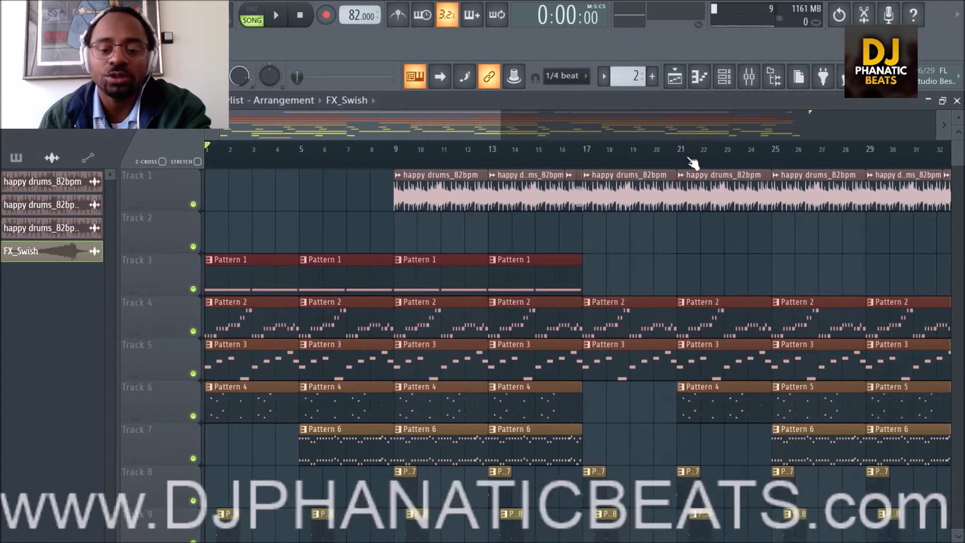
pyautogui.scroll(-1, 692, 162)
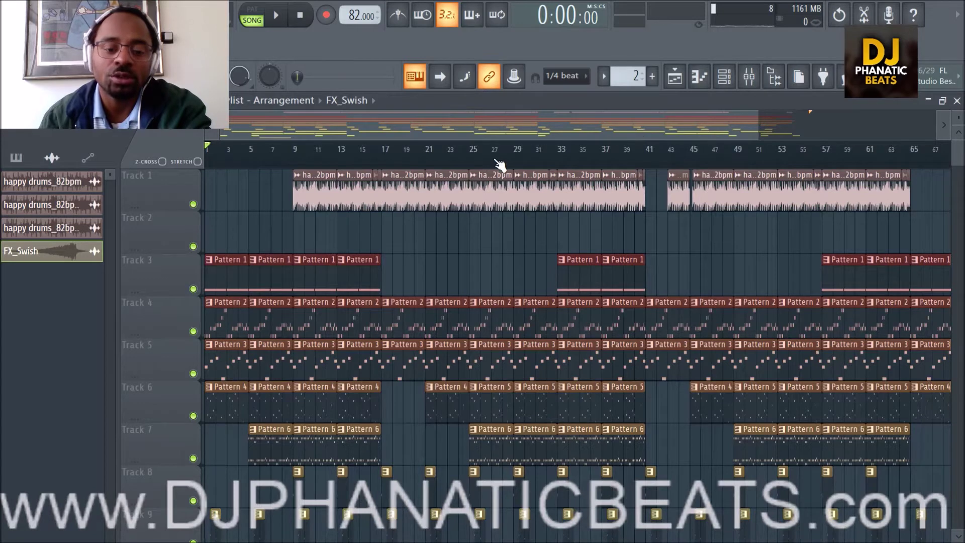
pyautogui.scroll(-5, 430, 237)
pyautogui.scroll(5, 442, 237)
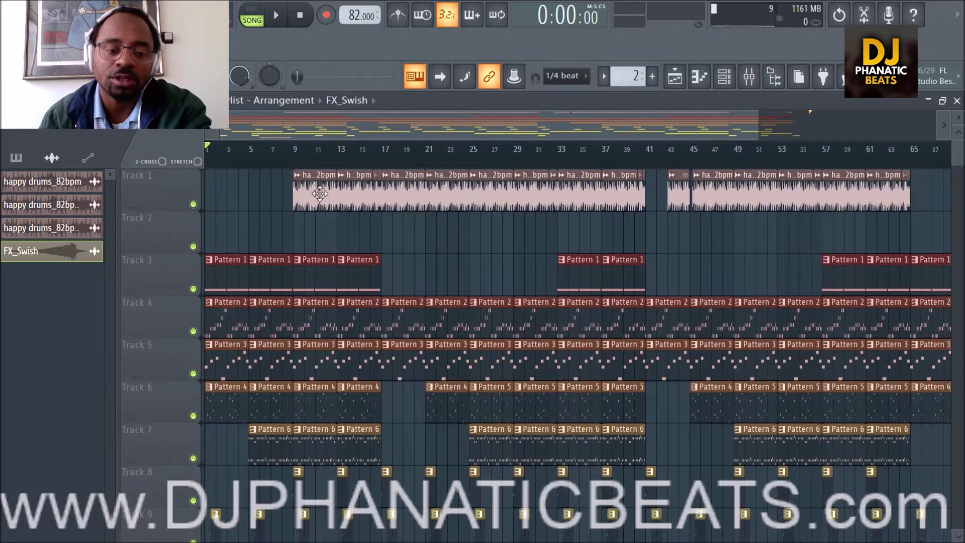
# Step: Solo the happy drums_82bpm loop on Track 1 and audition it from bar 9
pyautogui.click(250, 162)
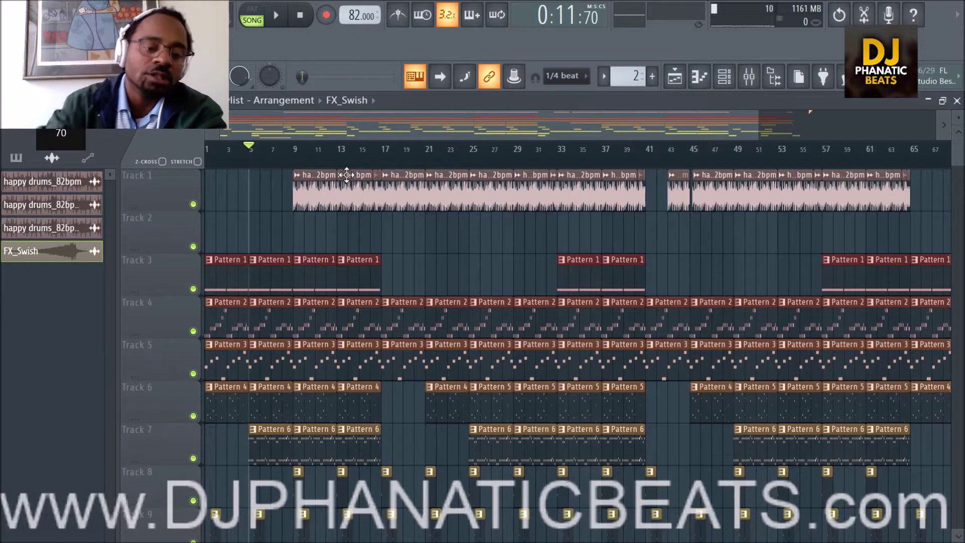
pyautogui.click(299, 168)
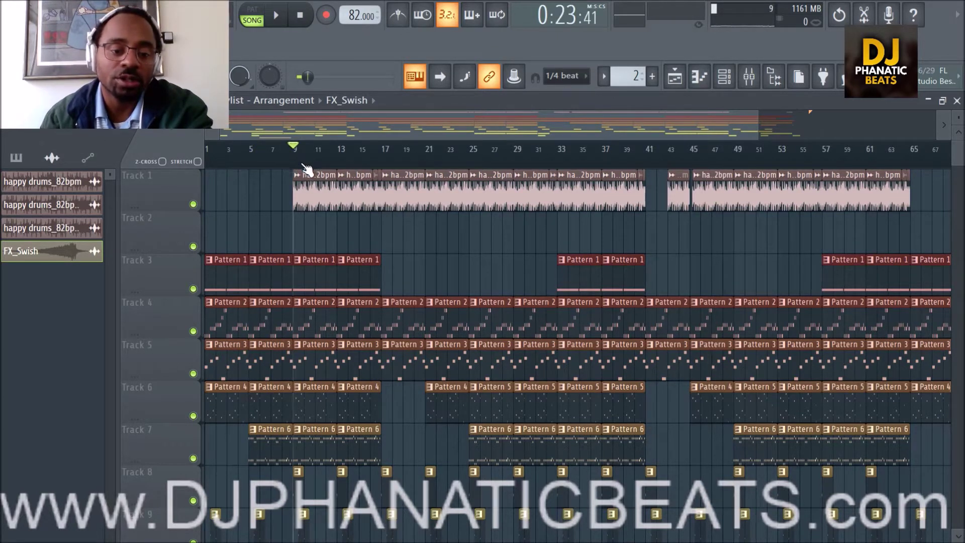
pyautogui.rightClick(196, 204)
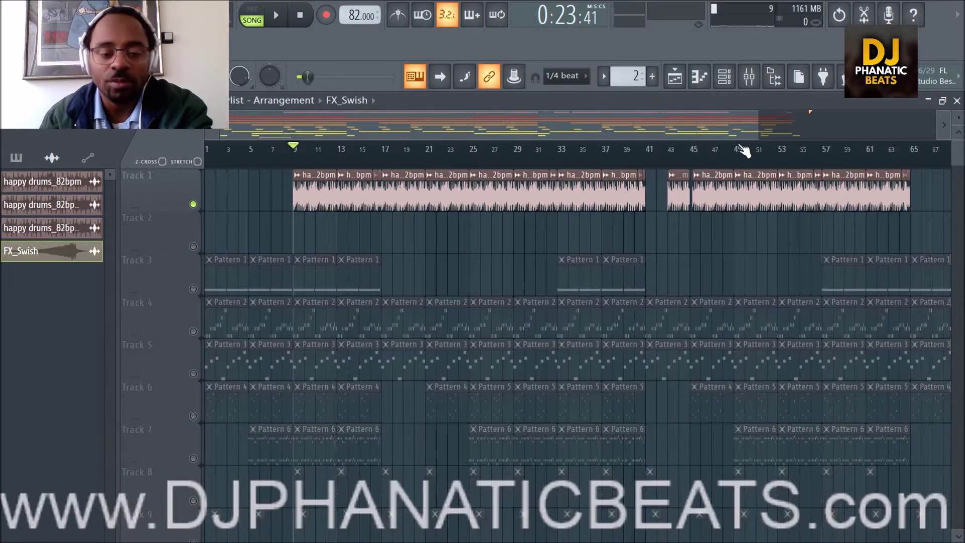
pyautogui.scroll(4, 327, 158)
pyautogui.moveTo(346, 128); pyautogui.dragTo(311, 133)
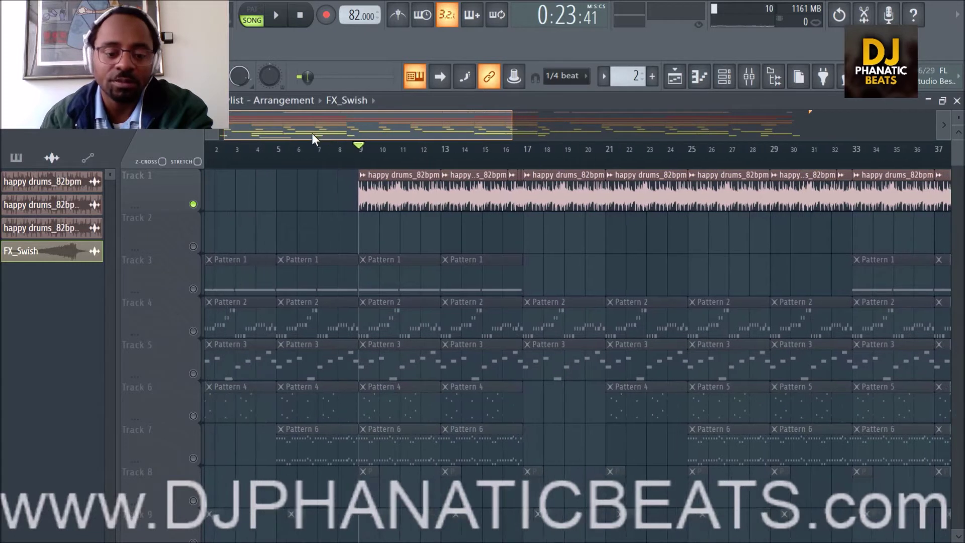
pyautogui.click(276, 15)
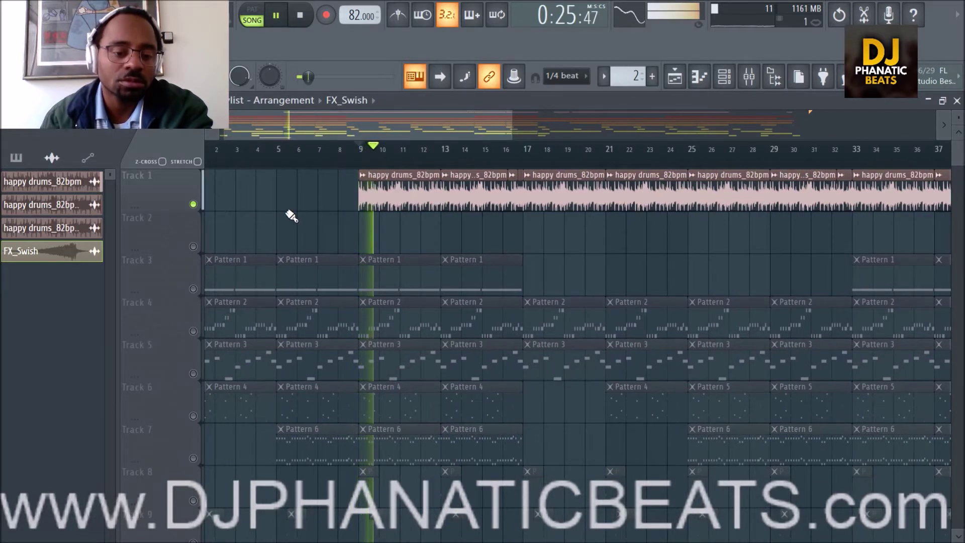
pyautogui.click(310, 15)
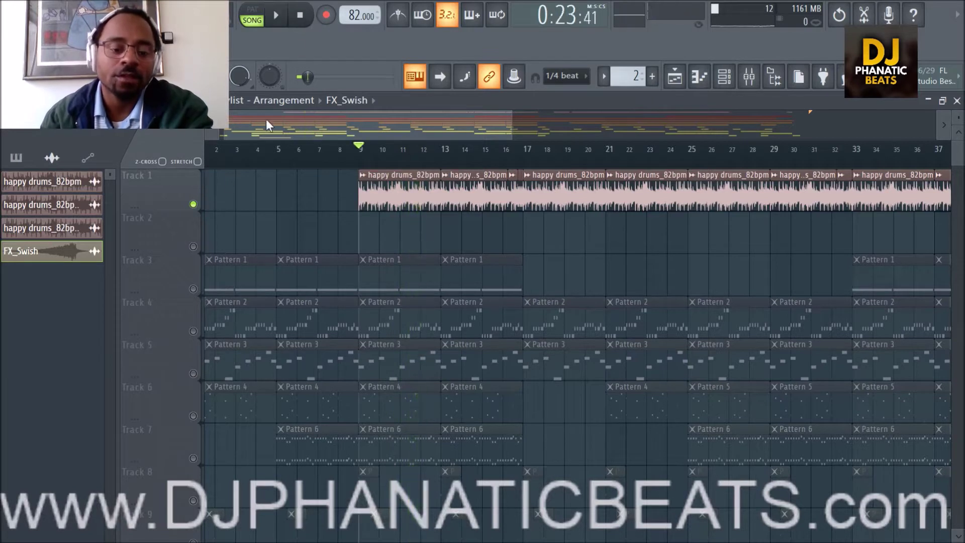
# Step: Unmute Track 3 with the Pattern 1 clips and play it together with the drums from bar 9
pyautogui.click(194, 289)
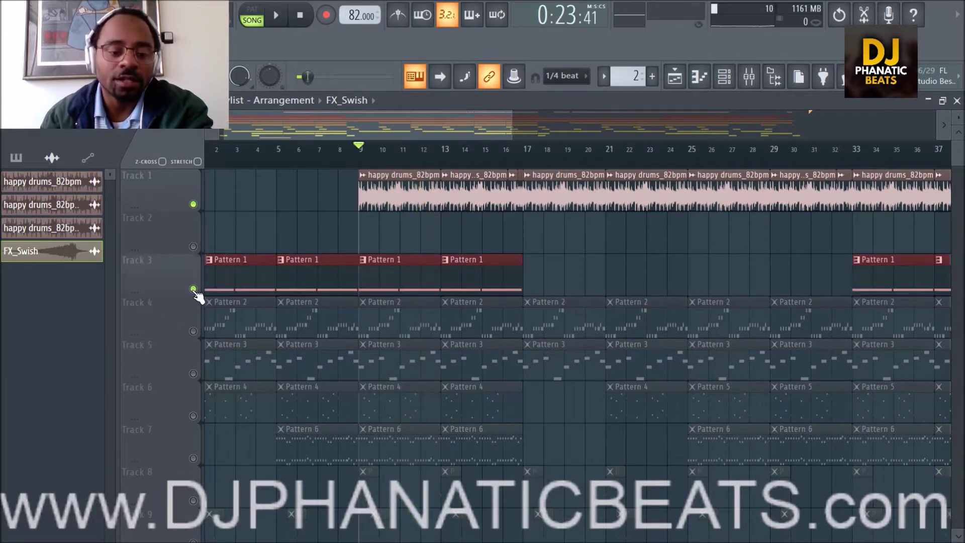
pyautogui.click(276, 16)
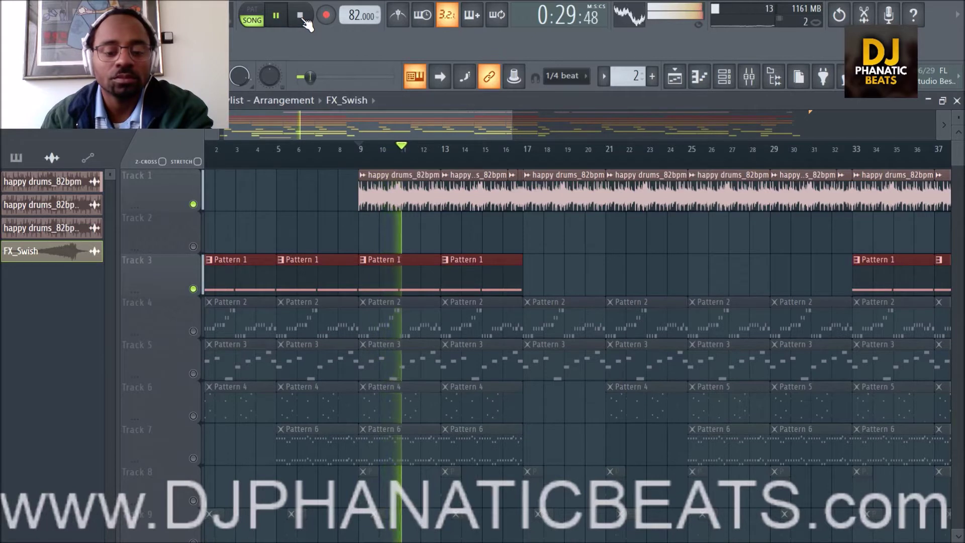
pyautogui.click(301, 17)
# Step: Unmute Track 4 with the Pattern 2 clips and audition the layered tracks from bar 9
pyautogui.click(193, 331)
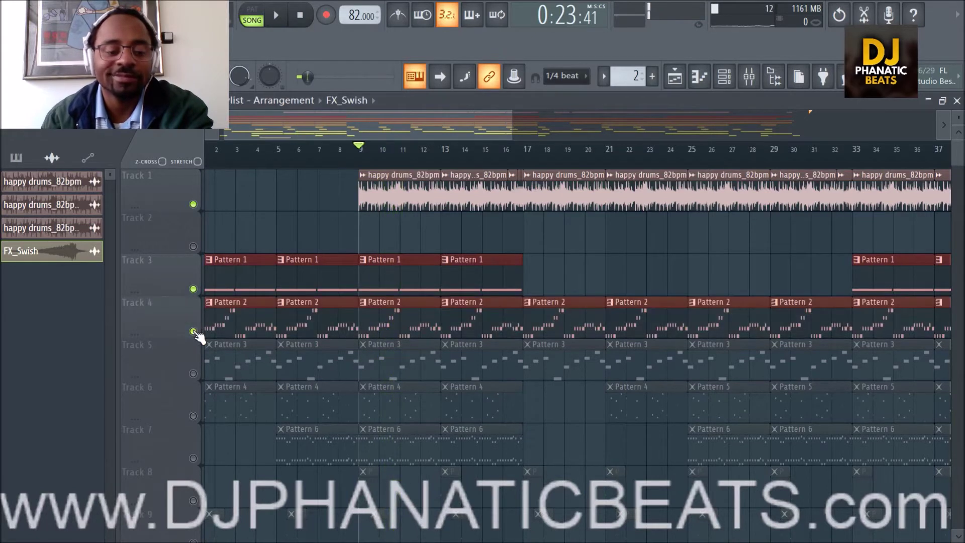
pyautogui.click(275, 17)
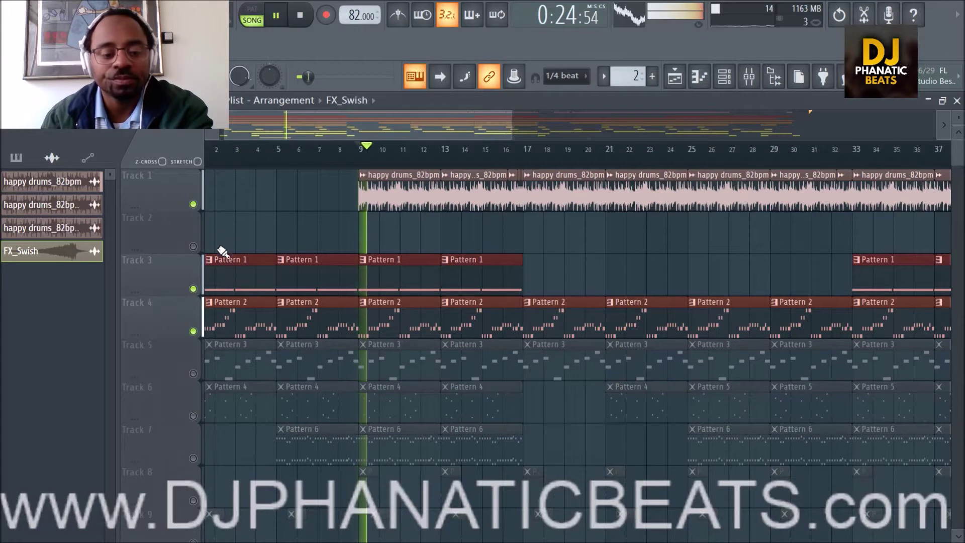
pyautogui.scroll(-1, 159, 284)
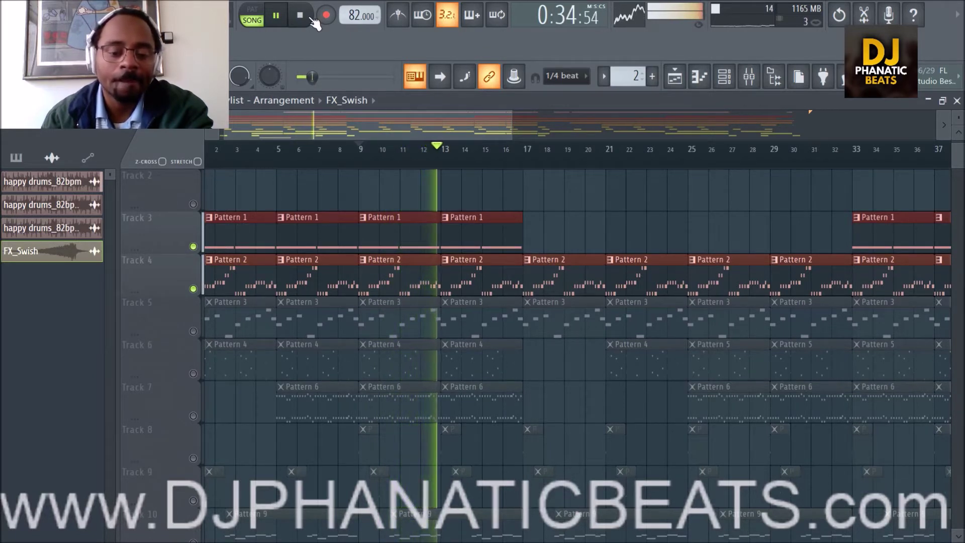
pyautogui.click(311, 19)
# Step: Unmute Track 5 with the Pattern 3 clips and audition the layered tracks from bar 9
pyautogui.click(193, 331)
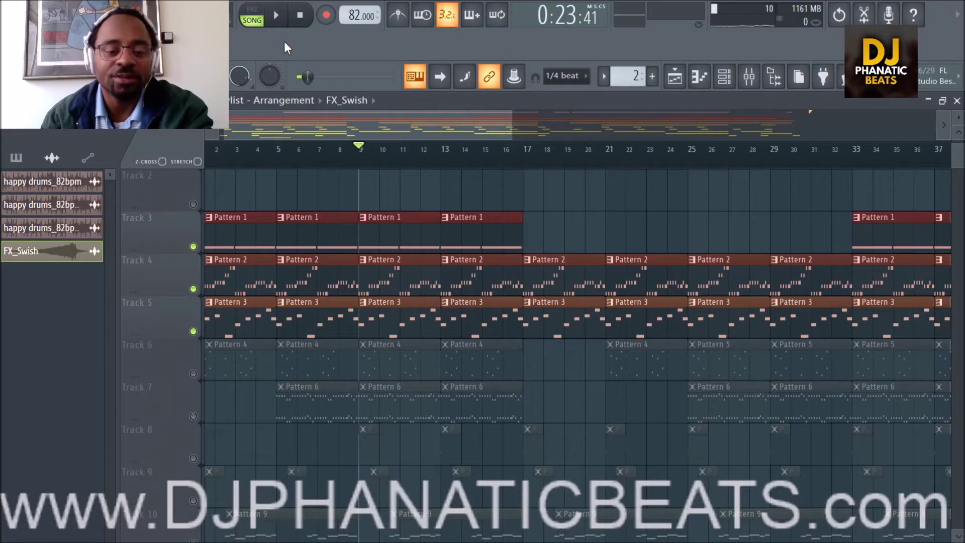
pyautogui.click(276, 15)
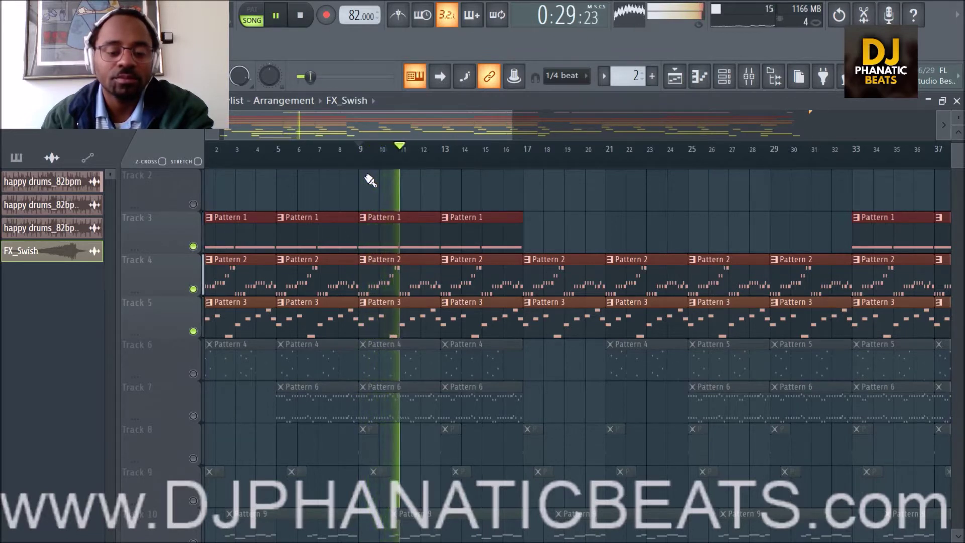
pyautogui.click(302, 17)
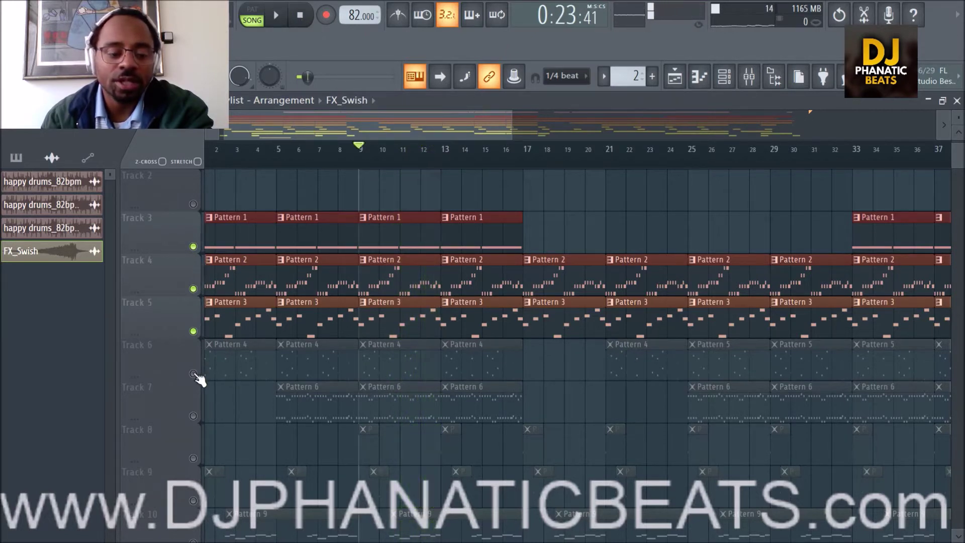
# Step: Solo Track 6, turn Tracks 1 through 5 back on, and audition them together from bar 9
pyautogui.rightClick(194, 374)
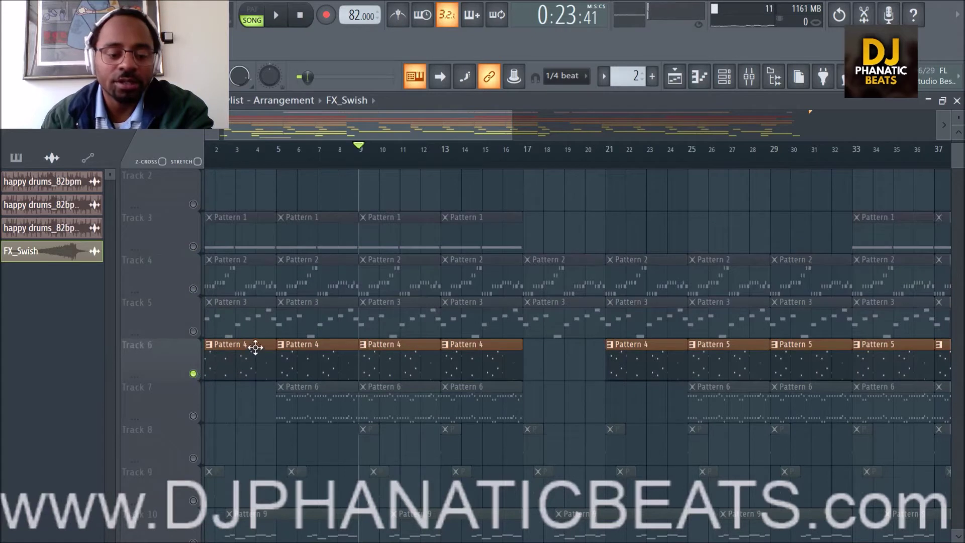
pyautogui.click(193, 331)
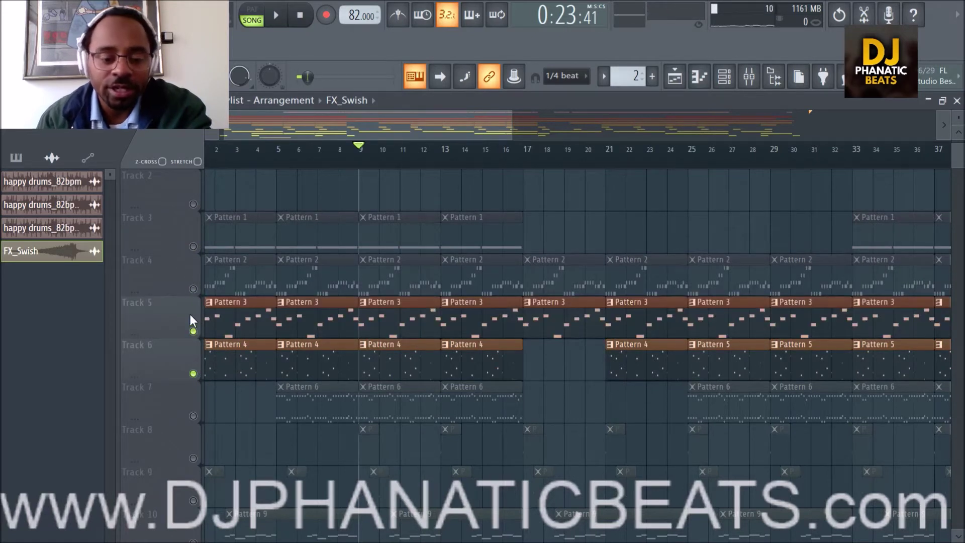
pyautogui.click(193, 289)
pyautogui.click(193, 246)
pyautogui.click(193, 204)
pyautogui.scroll(1, 201, 209)
pyautogui.click(193, 203)
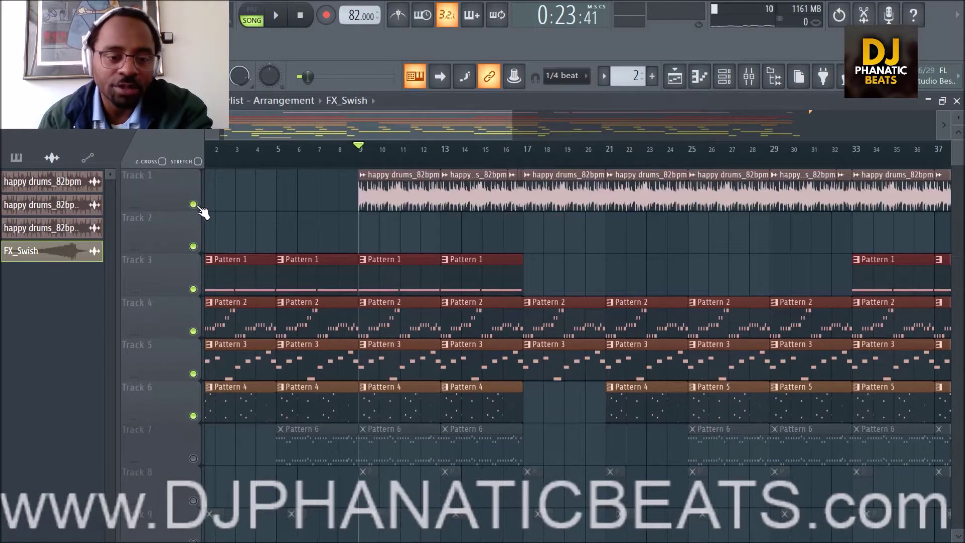
pyautogui.click(277, 15)
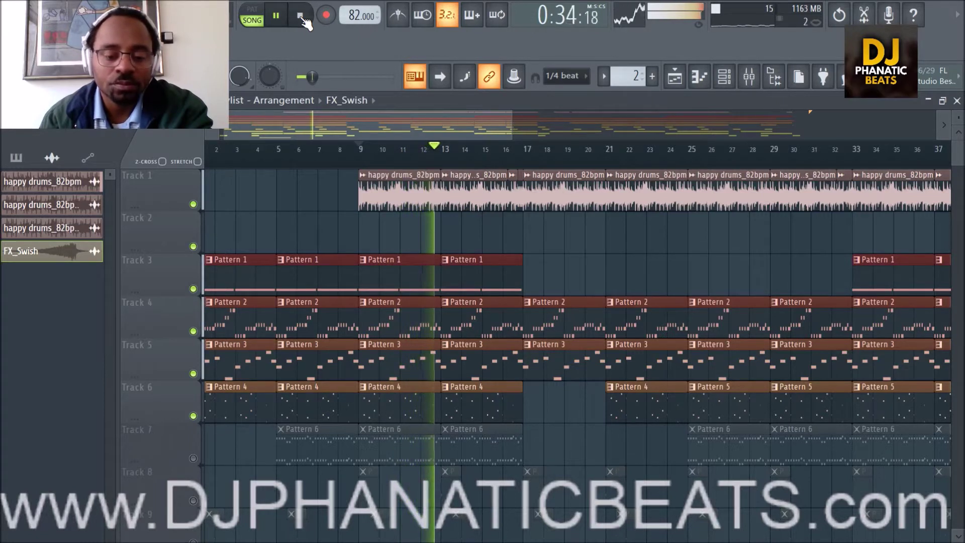
pyautogui.click(302, 17)
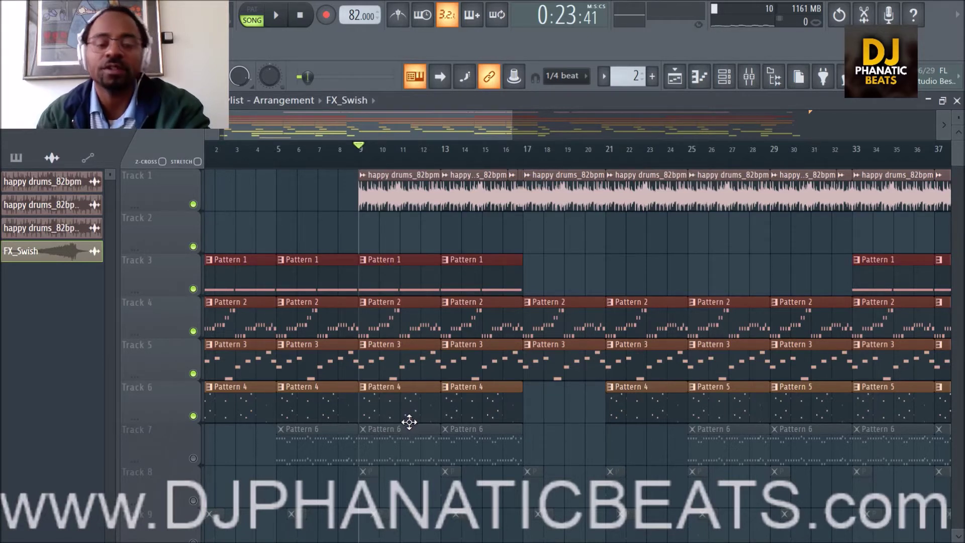
# Step: Unmute Track 7 with the Pattern 6 clips and audition the mix from bar 9
pyautogui.click(193, 459)
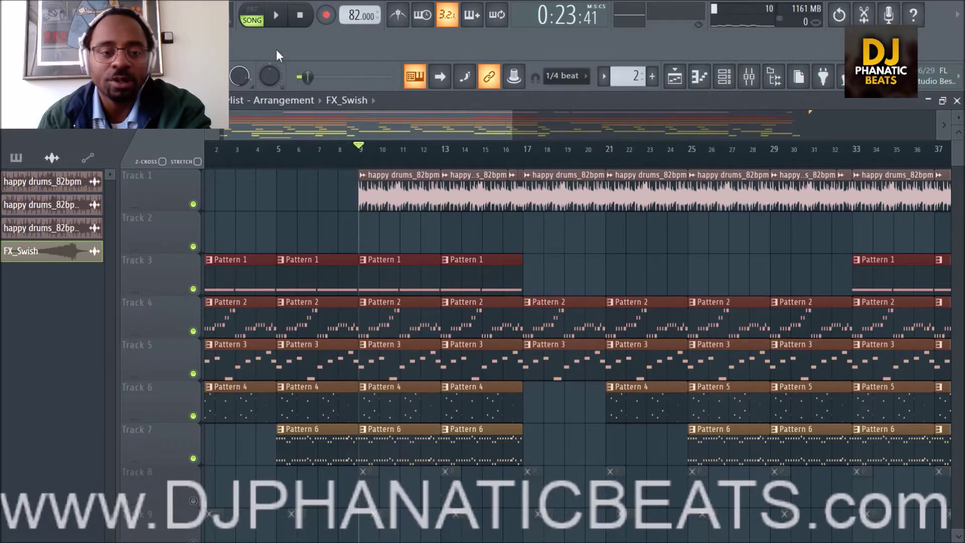
pyautogui.click(274, 17)
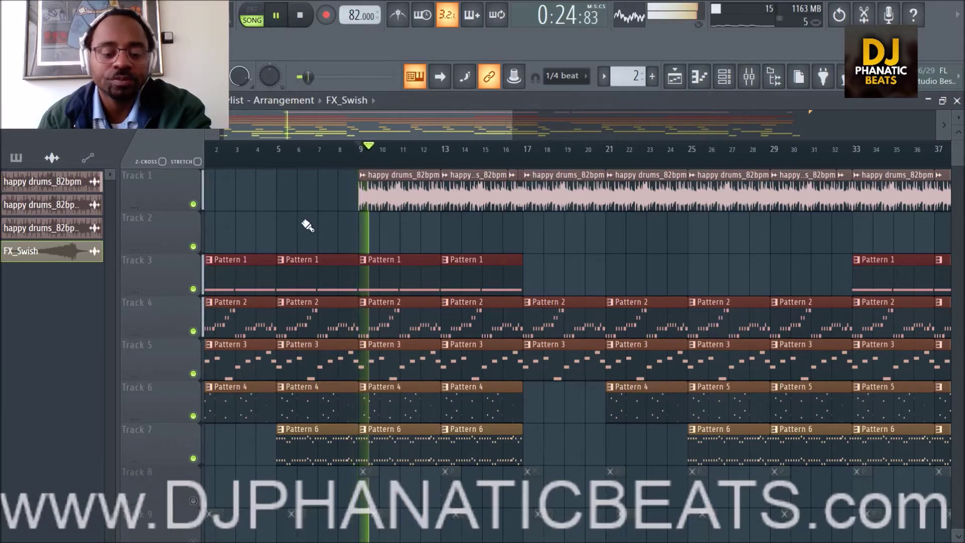
pyautogui.scroll(-2, 308, 258)
pyautogui.scroll(-1, 308, 259)
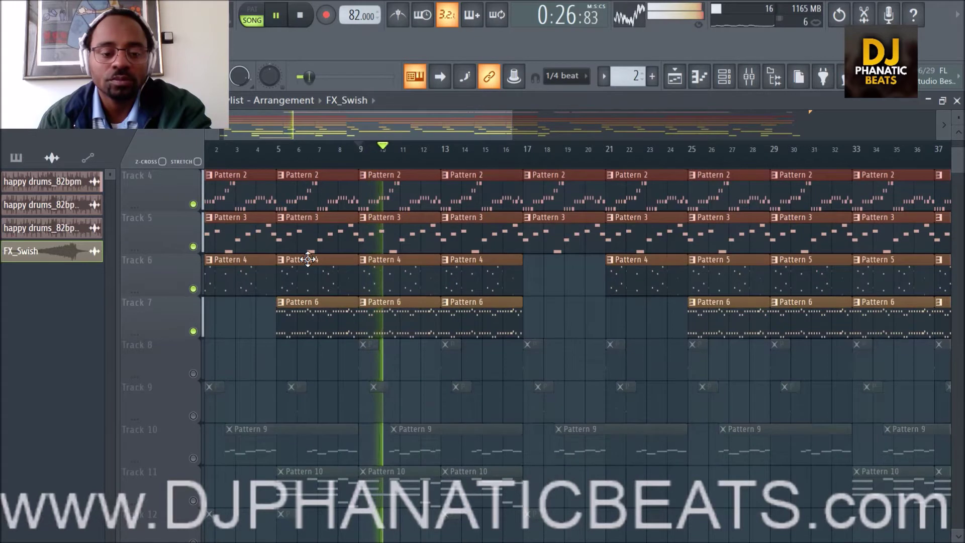
pyautogui.click(300, 16)
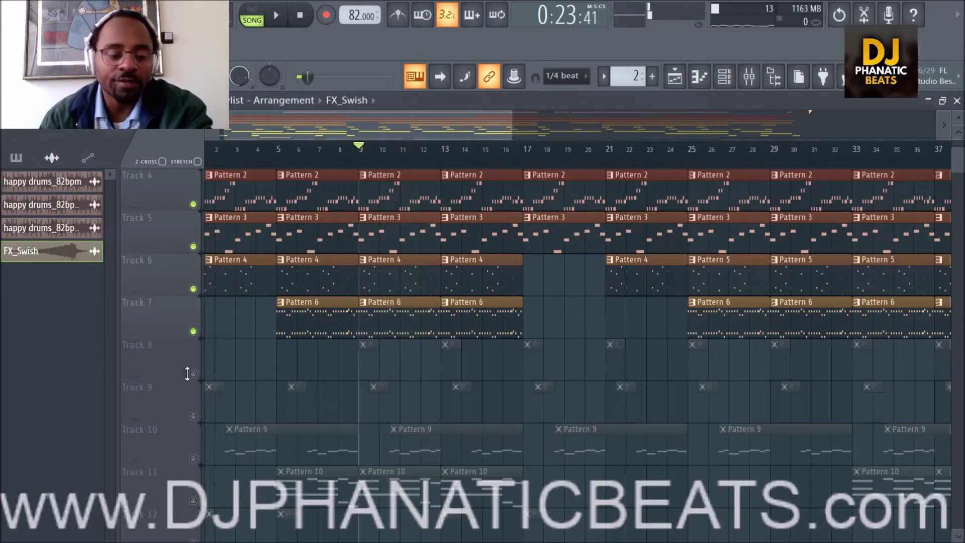
# Step: Unmute Tracks 8, 9 and 10 and audition them with the other active tracks from bar 9
pyautogui.click(193, 374)
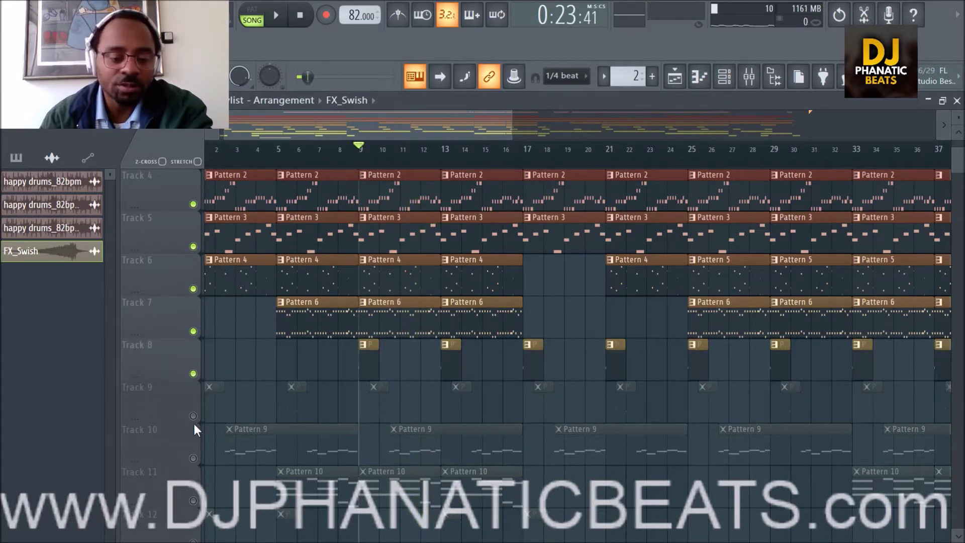
pyautogui.click(193, 416)
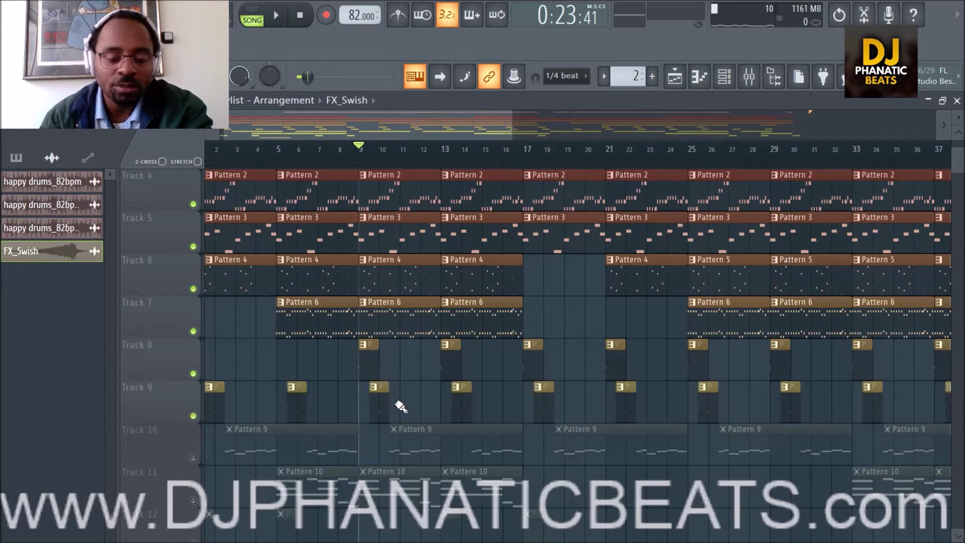
pyautogui.click(193, 459)
pyautogui.click(193, 458)
pyautogui.click(193, 458)
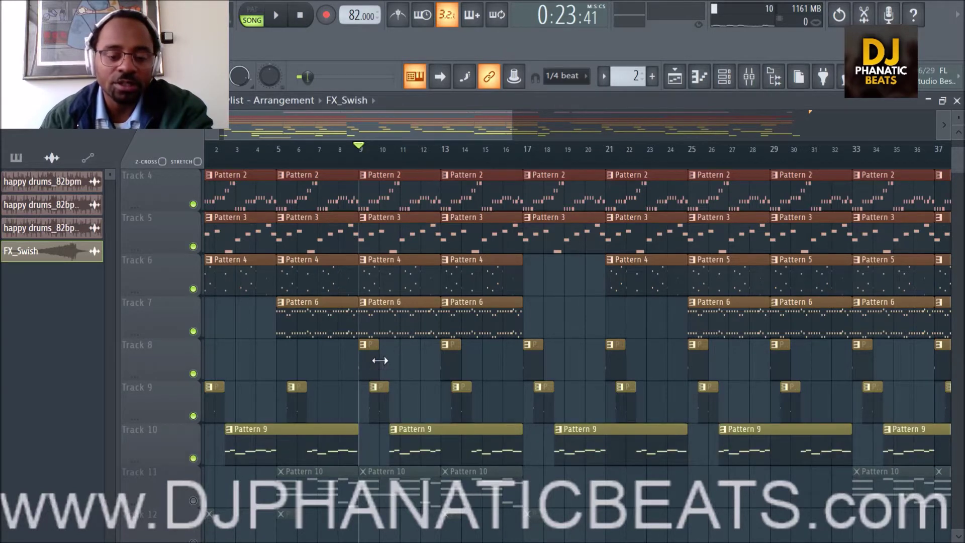
pyautogui.scroll(-2, 432, 349)
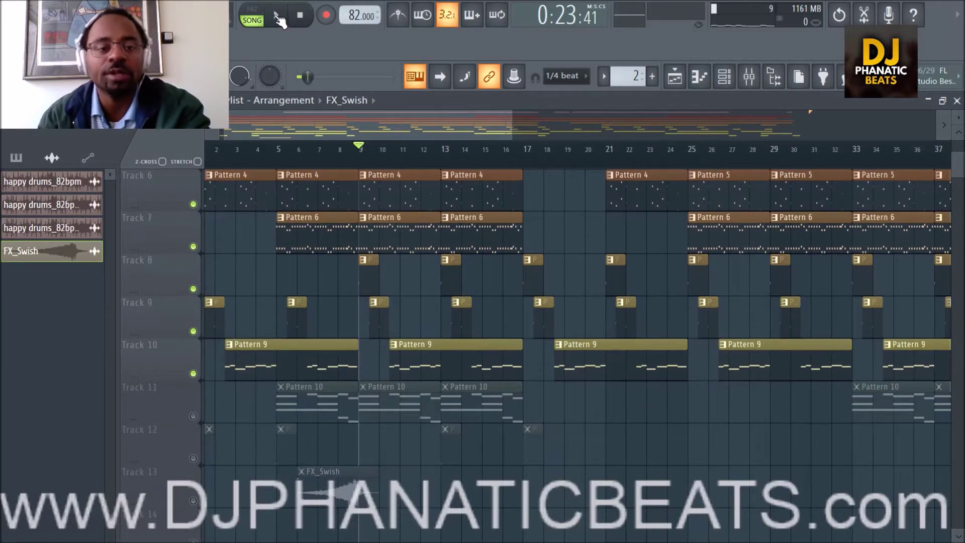
pyautogui.click(278, 15)
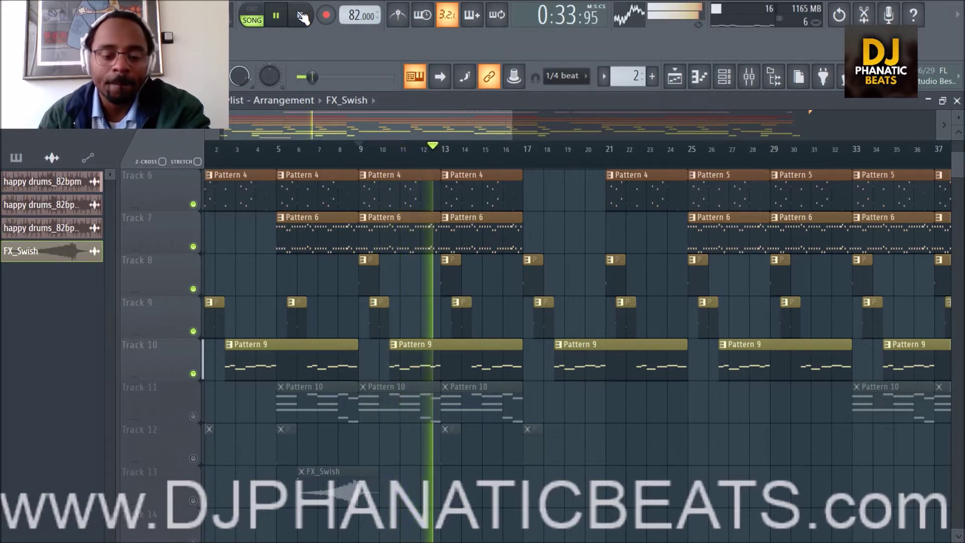
pyautogui.click(303, 16)
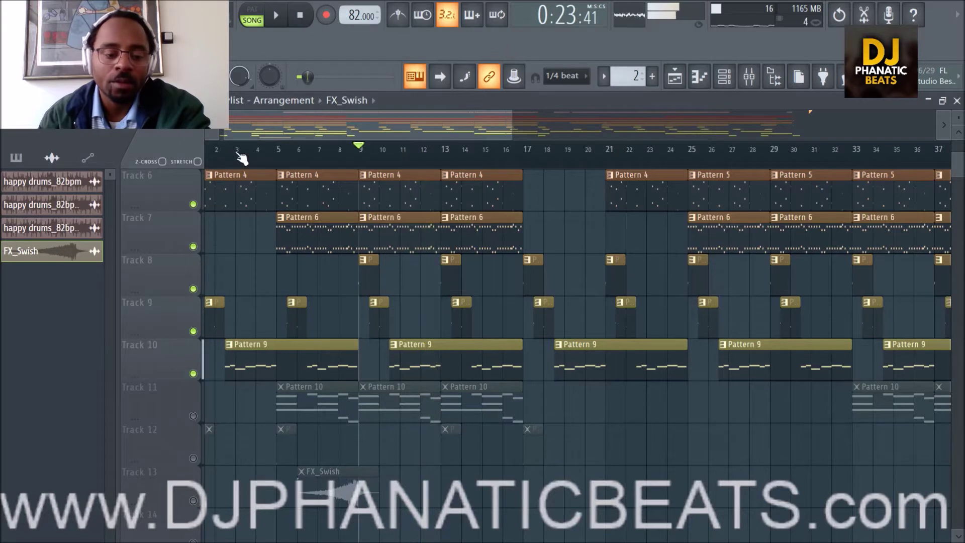
# Step: Unmute Track 11 with the Pattern 10 clips and audition the layered mix from bar 9
pyautogui.click(193, 416)
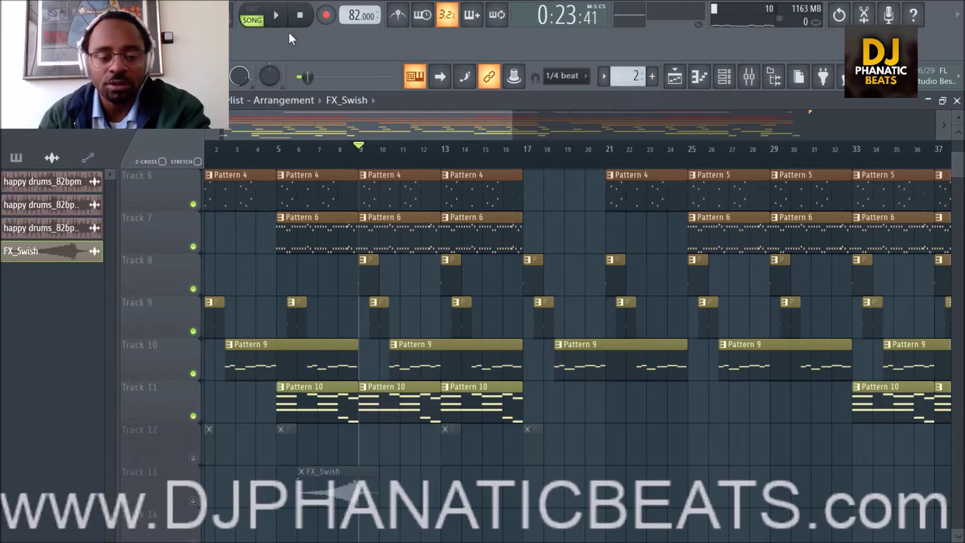
pyautogui.scroll(5, 360, 329)
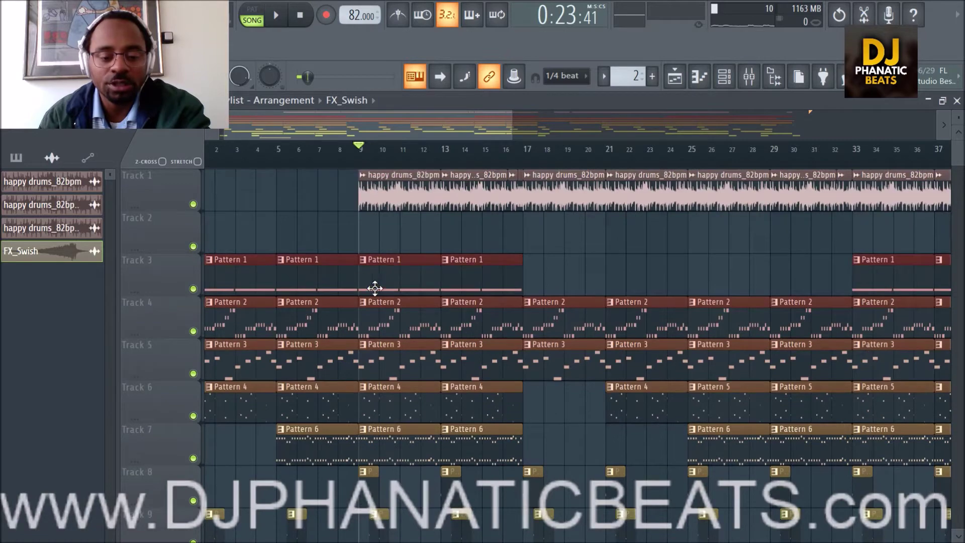
pyautogui.scroll(-3, 384, 291)
pyautogui.scroll(3, 384, 291)
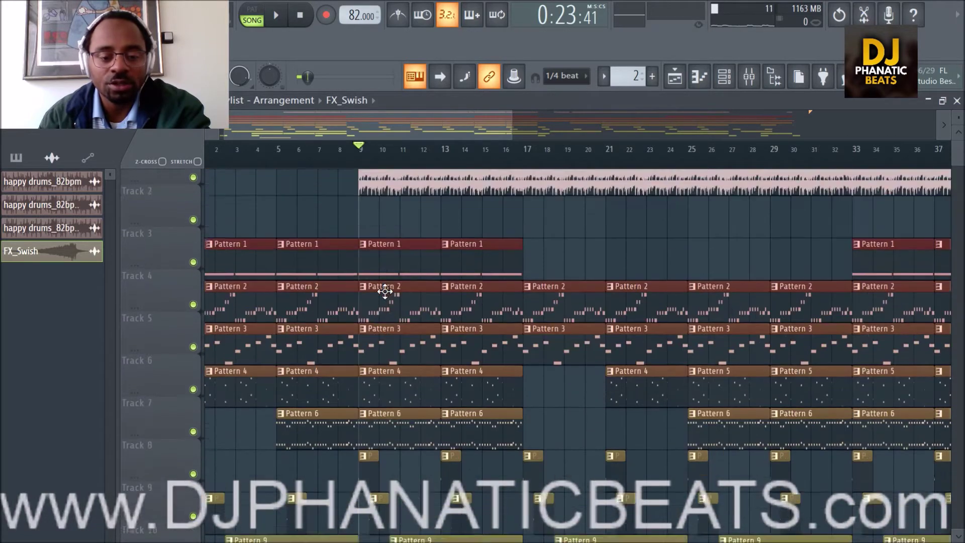
pyautogui.click(276, 16)
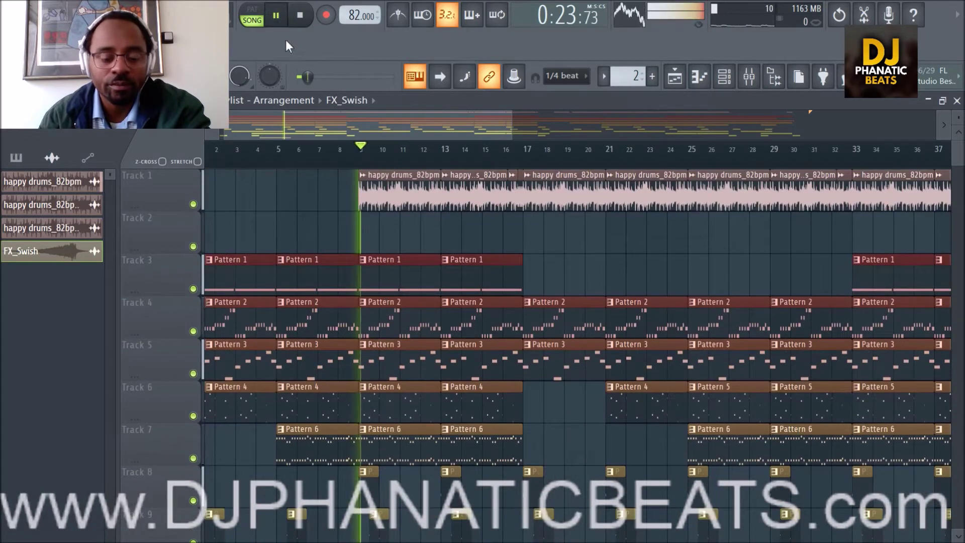
pyautogui.scroll(-3, 478, 274)
pyautogui.scroll(-3, 478, 274)
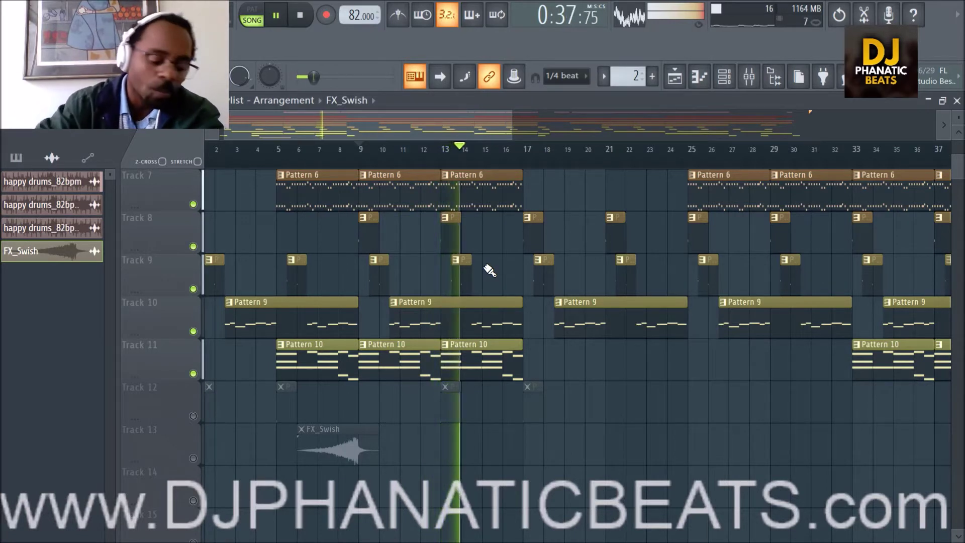
pyautogui.press('space')
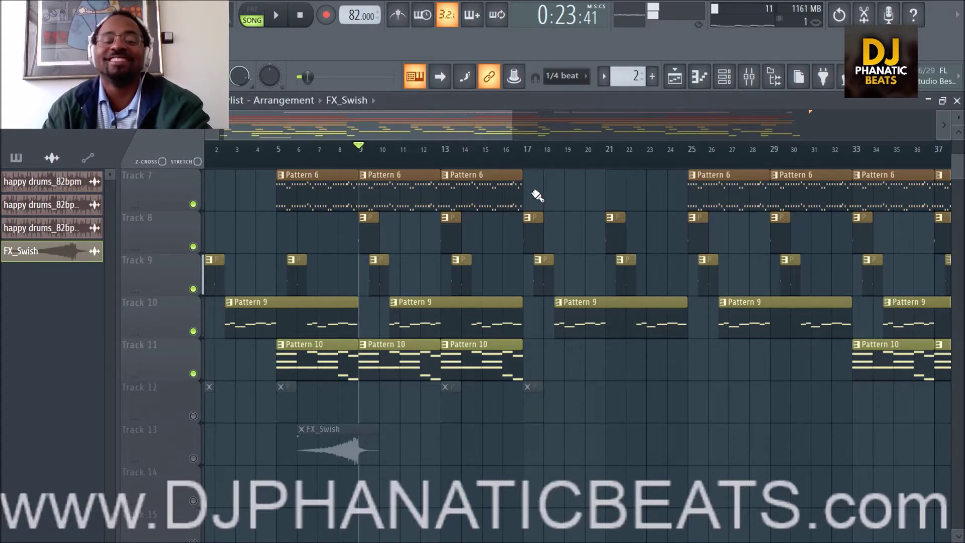
# Step: Return the song position to the start and look over the full length of the arrangement across its tracks
pyautogui.moveTo(466, 128); pyautogui.dragTo(441, 126)
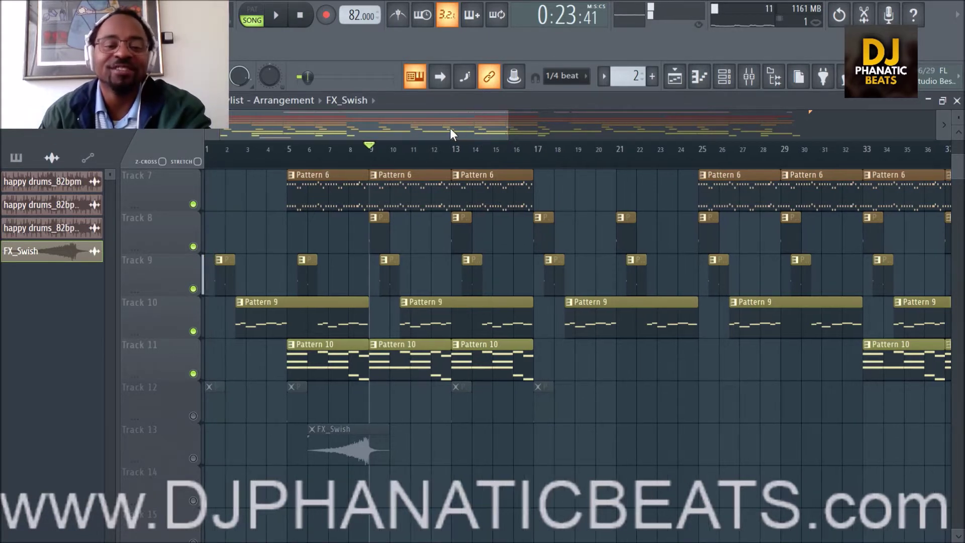
pyautogui.click(301, 18)
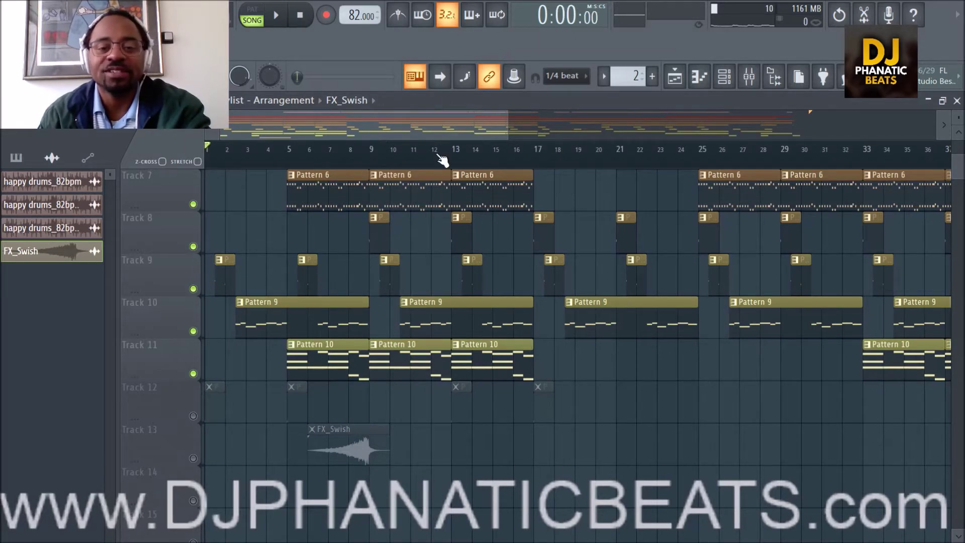
pyautogui.scroll(-5, 442, 159)
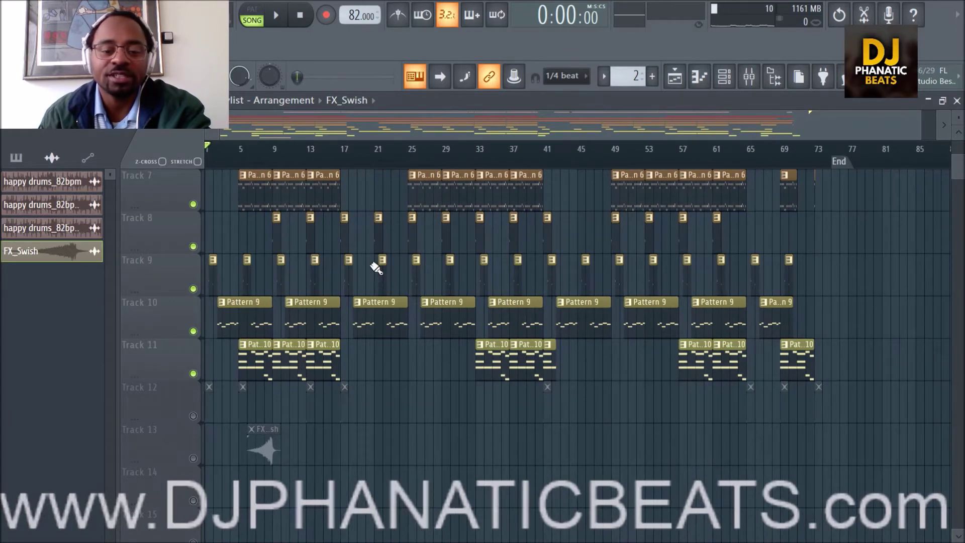
pyautogui.scroll(4, 382, 282)
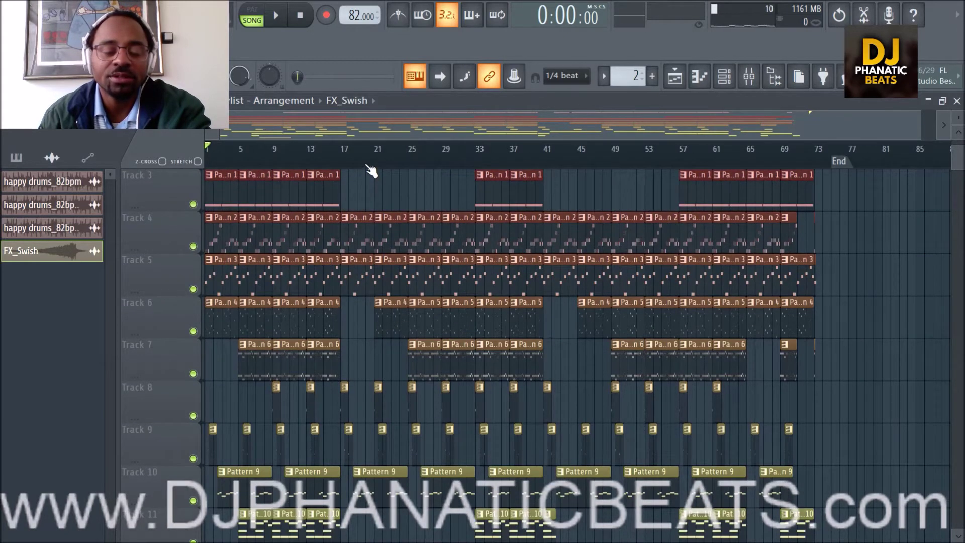
pyautogui.scroll(4, 371, 171)
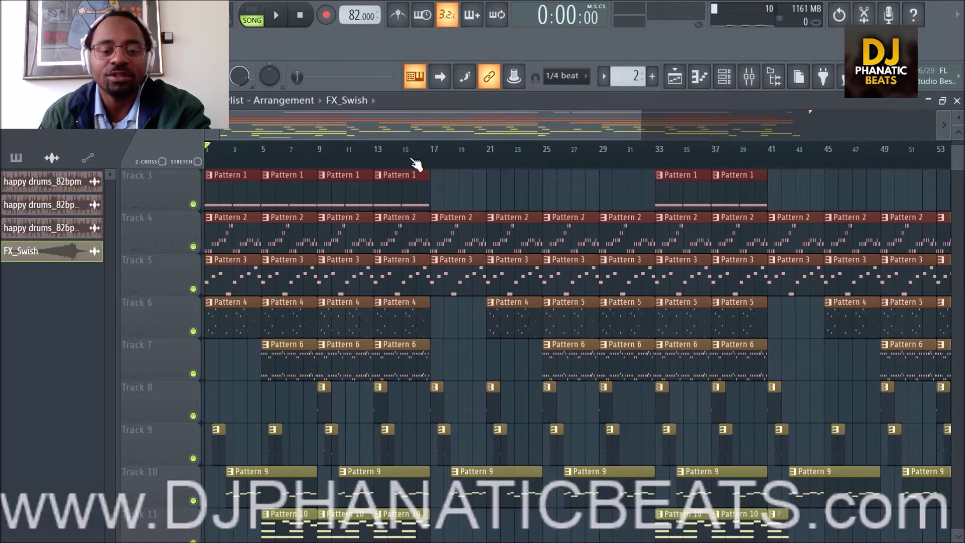
pyautogui.scroll(-7, 470, 197)
pyautogui.scroll(3, 446, 242)
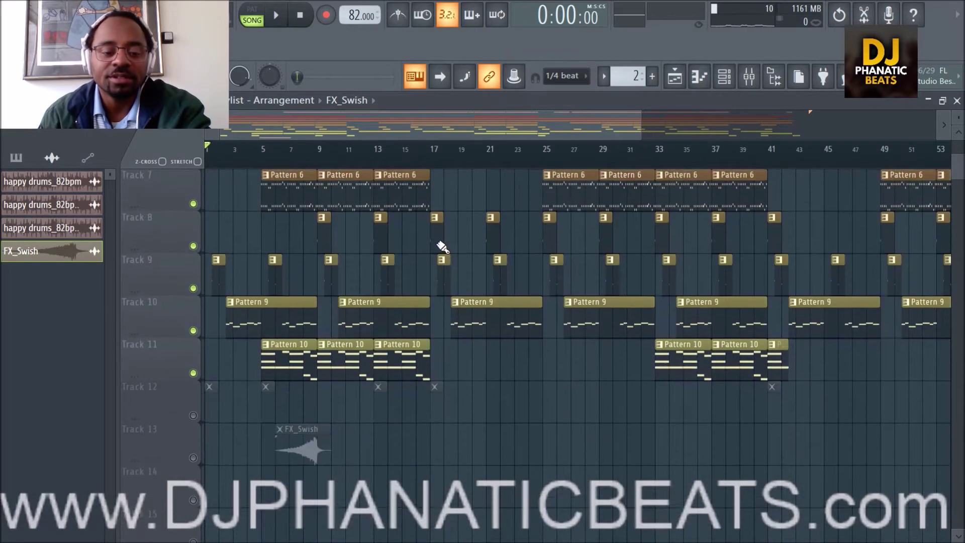
# Step: Unmute Track 12 and turn all remaining tracks back on, including Track 13 with the FX_Swish clip
pyautogui.click(194, 417)
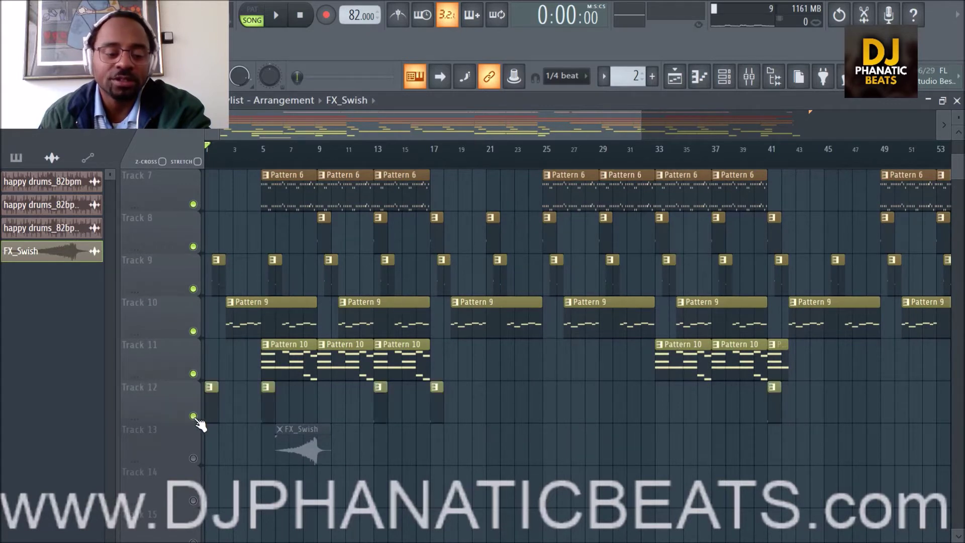
pyautogui.rightClick(194, 459)
pyautogui.rightClick(195, 459)
pyautogui.scroll(3, 412, 407)
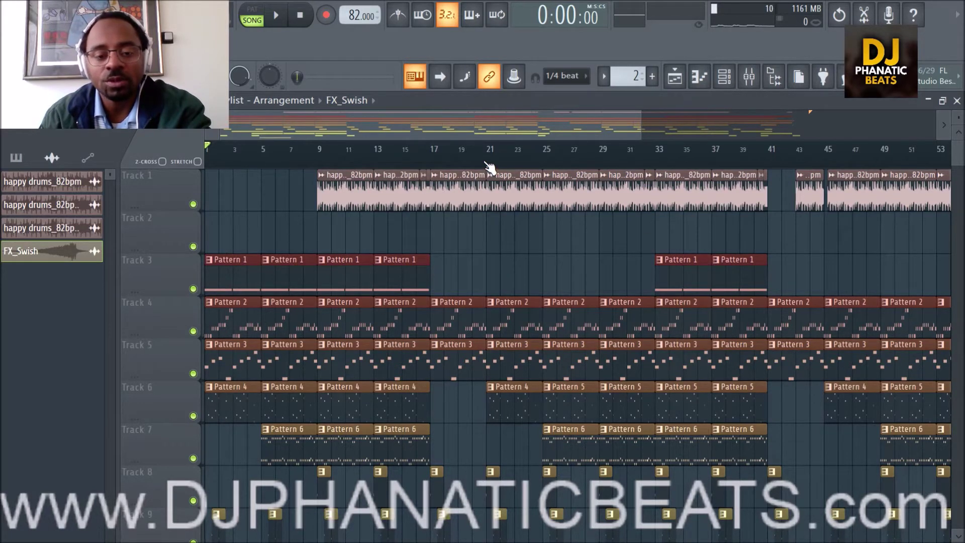
# Step: Play the full arrangement from bar 1 with every track active and view the upper and lower tracks
pyautogui.scroll(1, 485, 162)
pyautogui.moveTo(480, 119); pyautogui.dragTo(389, 131)
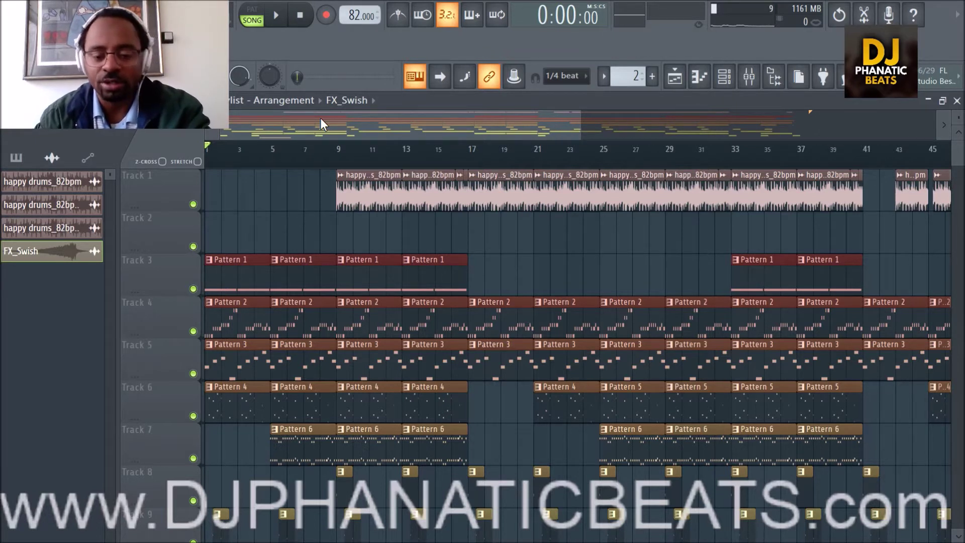
pyautogui.click(277, 17)
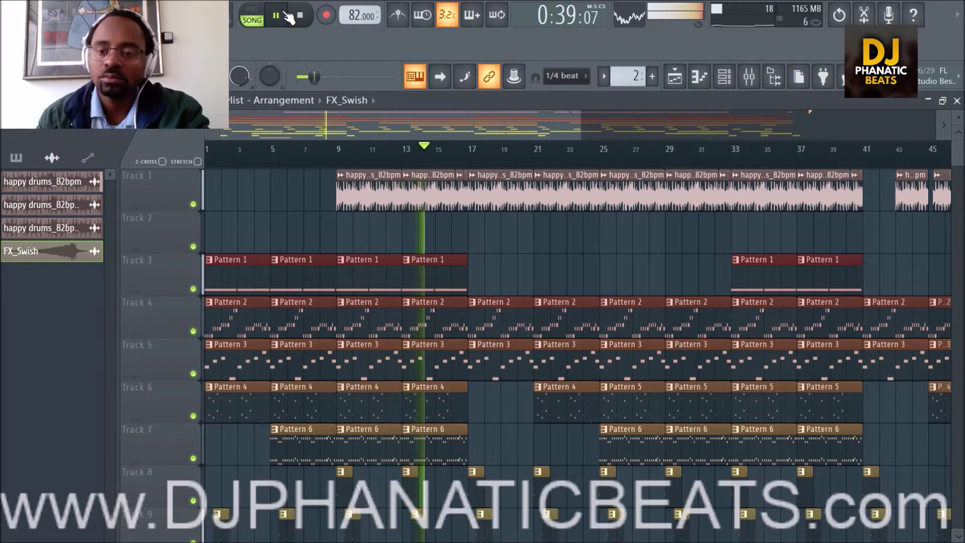
pyautogui.scroll(-5, 519, 431)
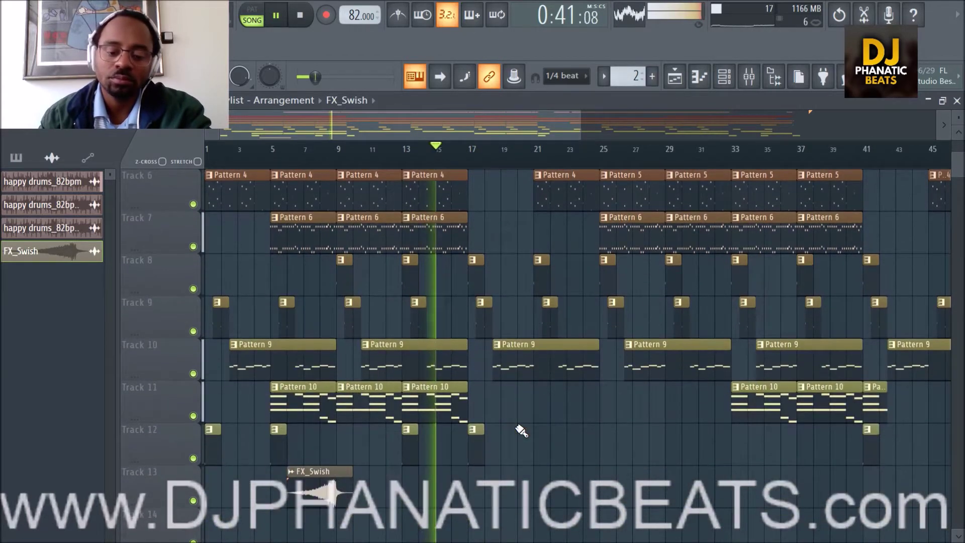
pyautogui.scroll(5, 521, 430)
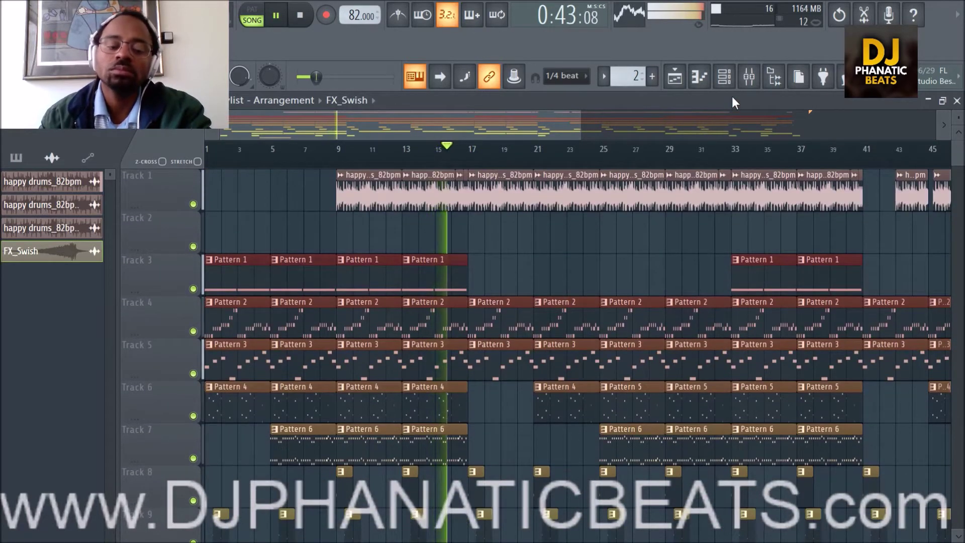
# Step: Inspect the Master track's levels and effect slots in the mixer during playback, and return to the playlist
pyautogui.click(748, 77)
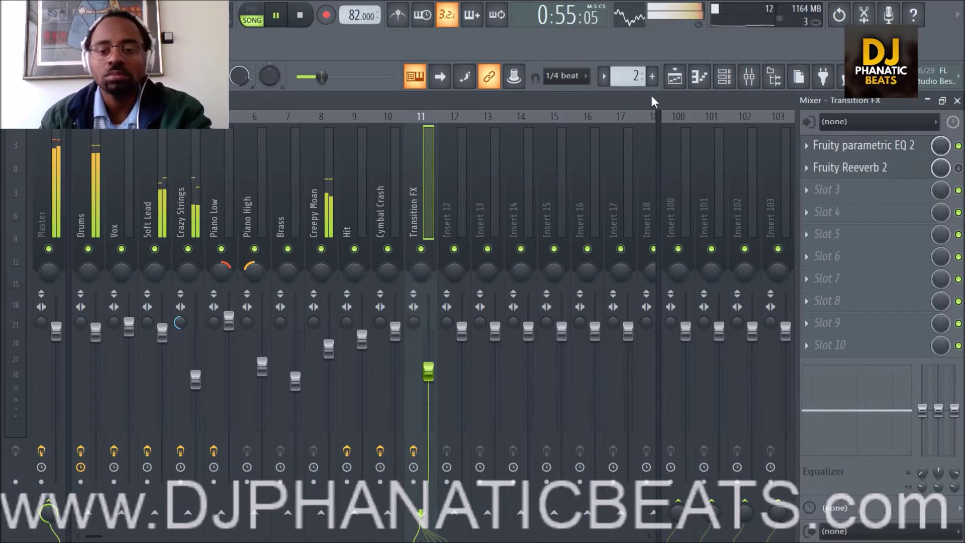
pyautogui.click(47, 189)
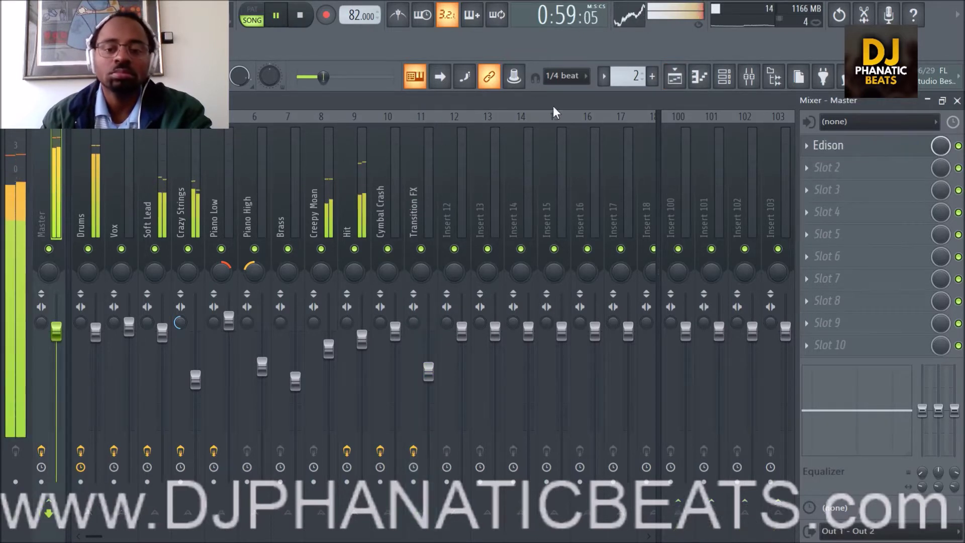
pyautogui.click(679, 86)
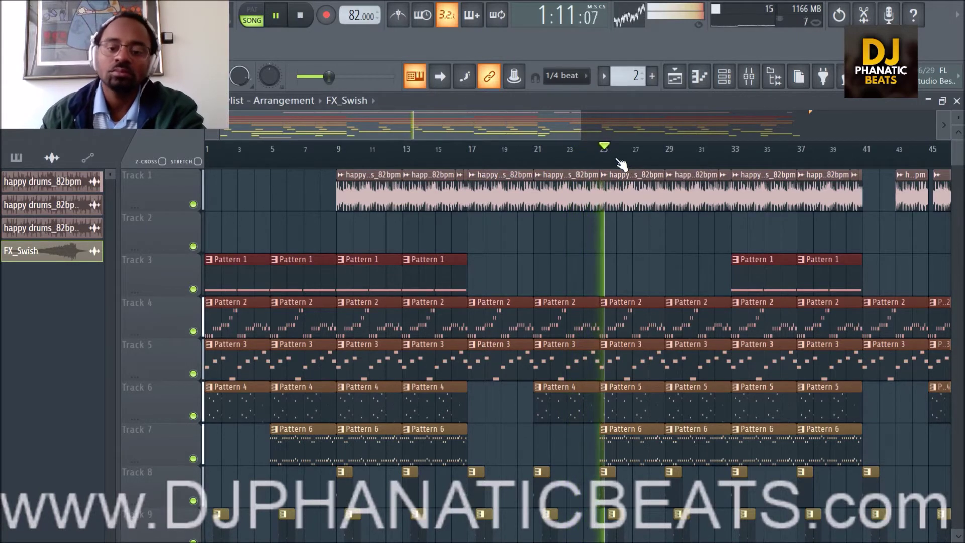
# Step: Follow the playback through the middle sections of the arrangement past bar 45, and stop the song
pyautogui.moveTo(562, 123); pyautogui.dragTo(642, 117)
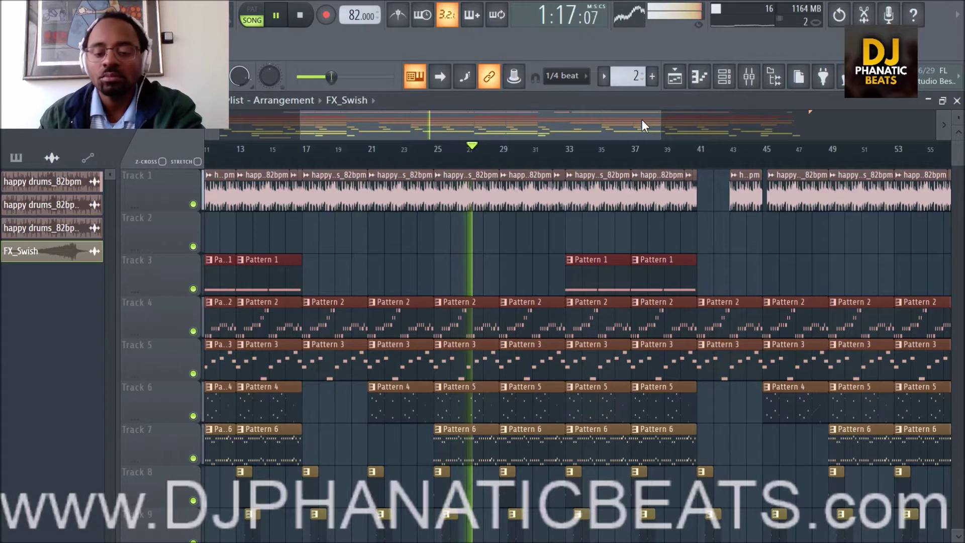
pyautogui.moveTo(616, 125); pyautogui.dragTo(643, 128)
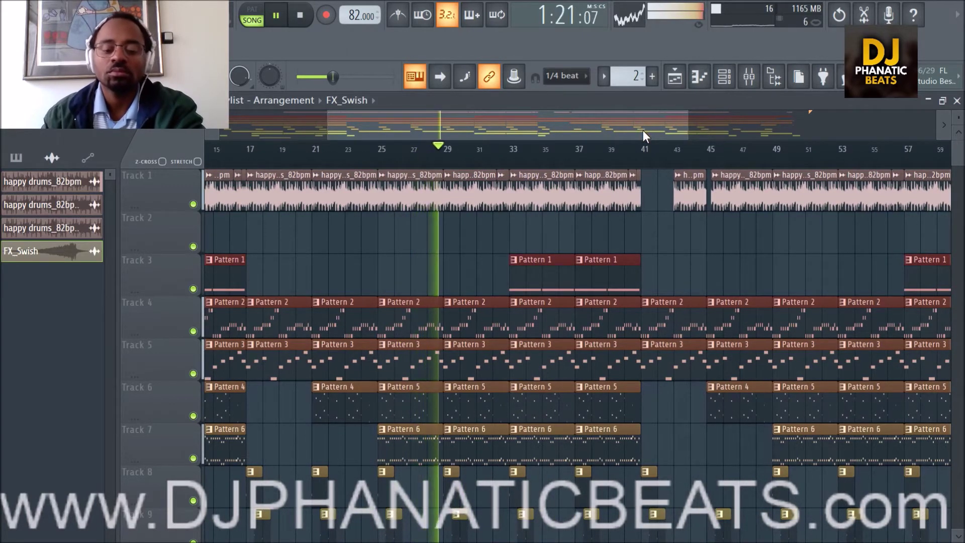
pyautogui.moveTo(619, 130); pyautogui.dragTo(640, 130)
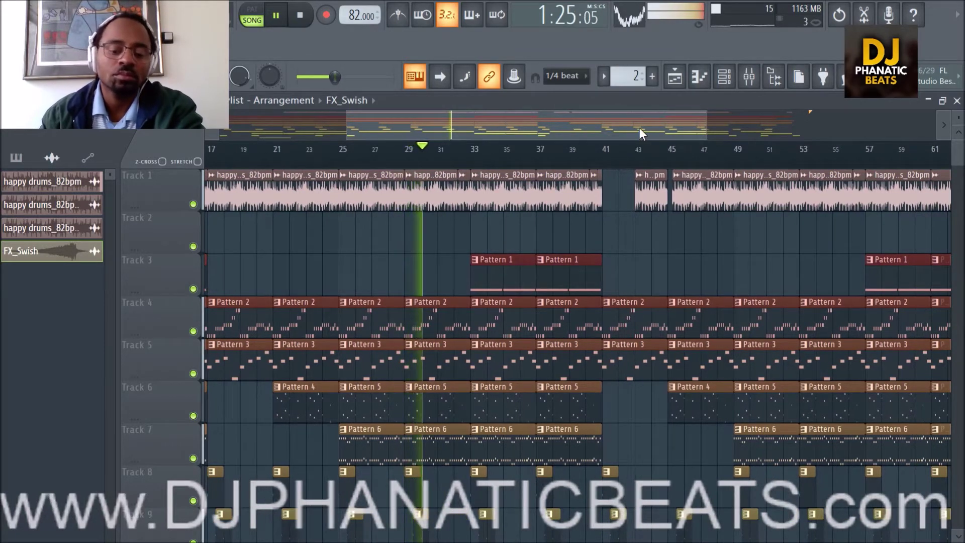
pyautogui.moveTo(639, 128); pyautogui.dragTo(654, 131)
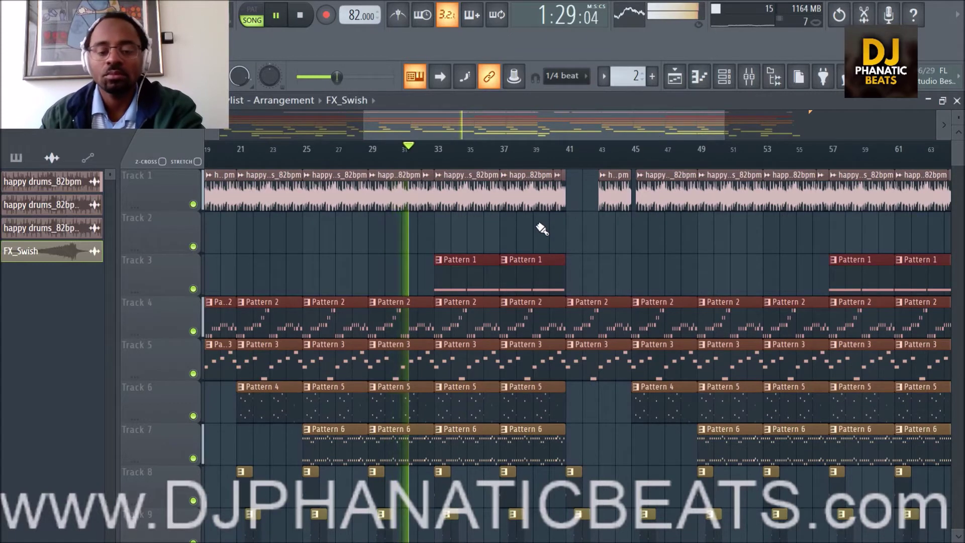
pyautogui.scroll(-1, 589, 224)
pyautogui.scroll(-1, 589, 225)
pyautogui.scroll(2, 586, 222)
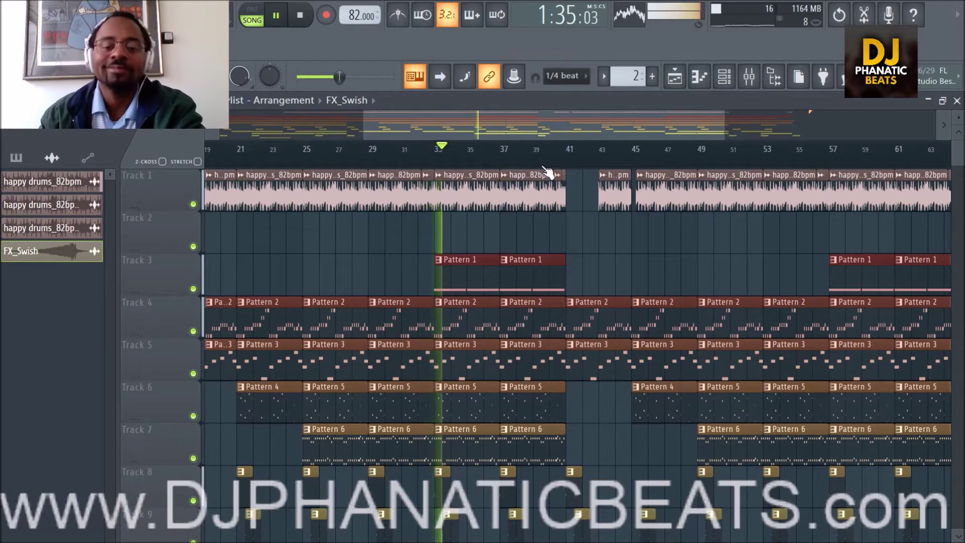
pyautogui.scroll(2, 549, 172)
pyautogui.moveTo(560, 126); pyautogui.dragTo(579, 129)
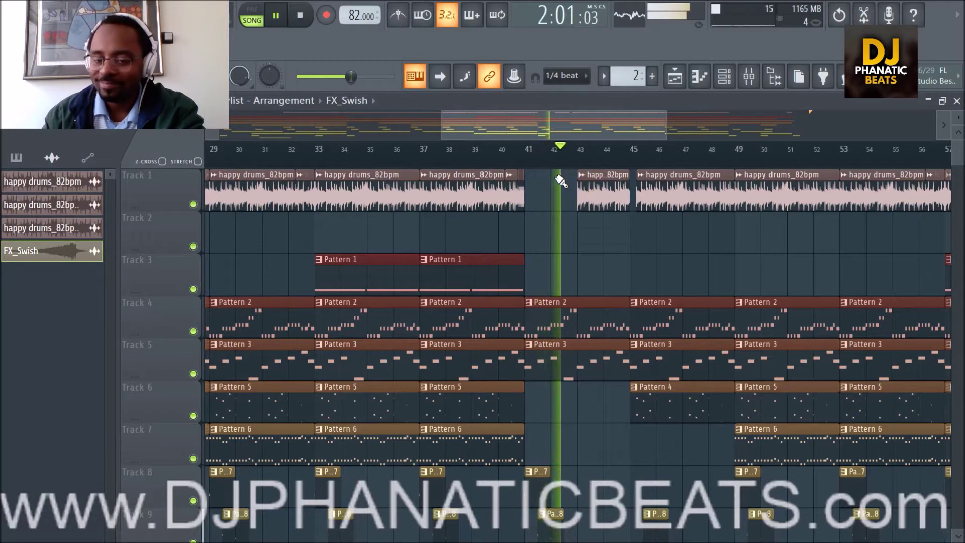
pyautogui.scroll(-2, 560, 170)
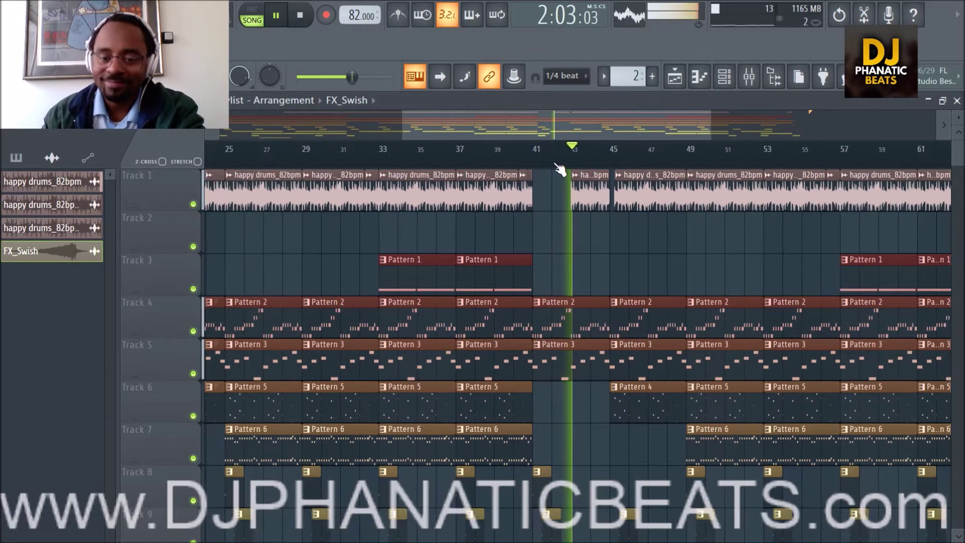
pyautogui.moveTo(579, 118); pyautogui.dragTo(612, 119)
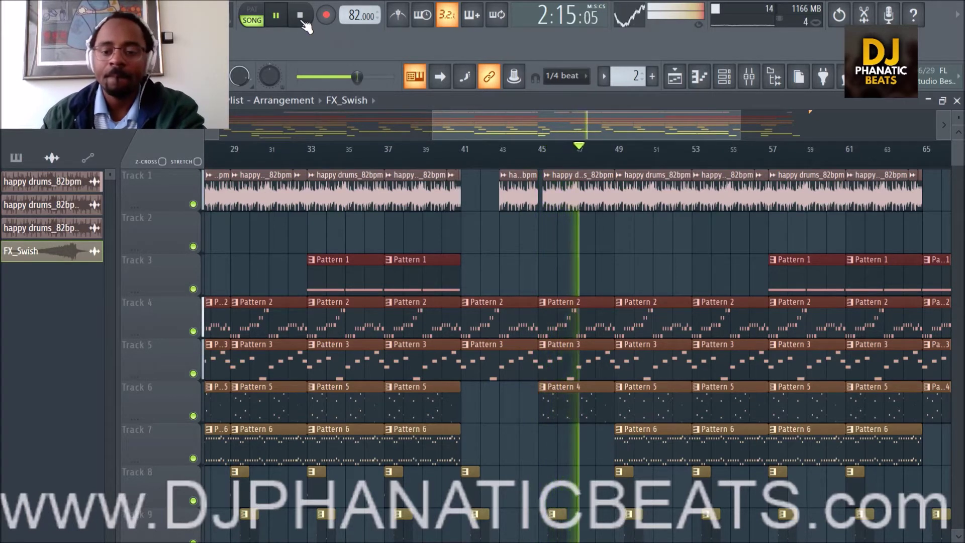
pyautogui.moveTo(546, 125); pyautogui.dragTo(591, 134)
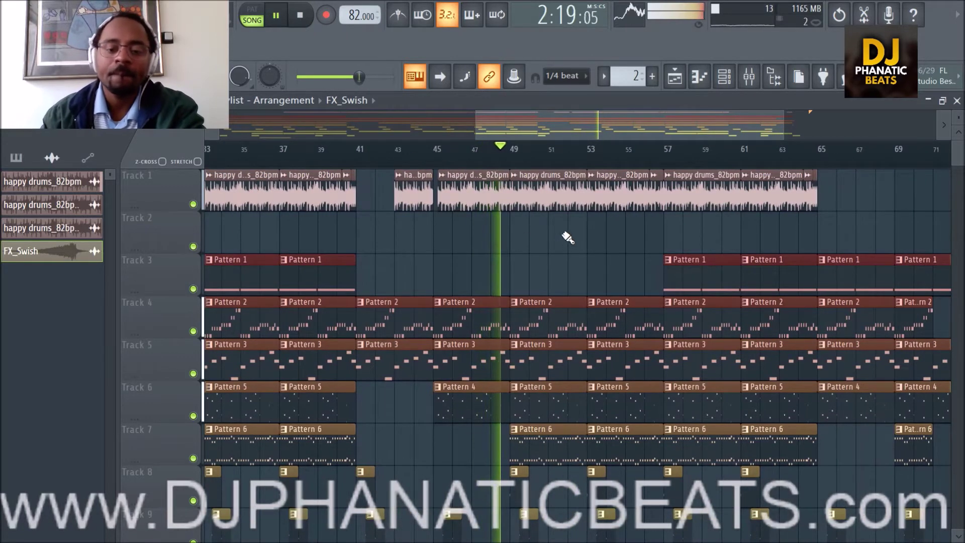
pyautogui.click(301, 15)
# Step: Review the section layout of the stopped arrangement across all tracks and set the song position to bar 9
pyautogui.scroll(-2, 574, 151)
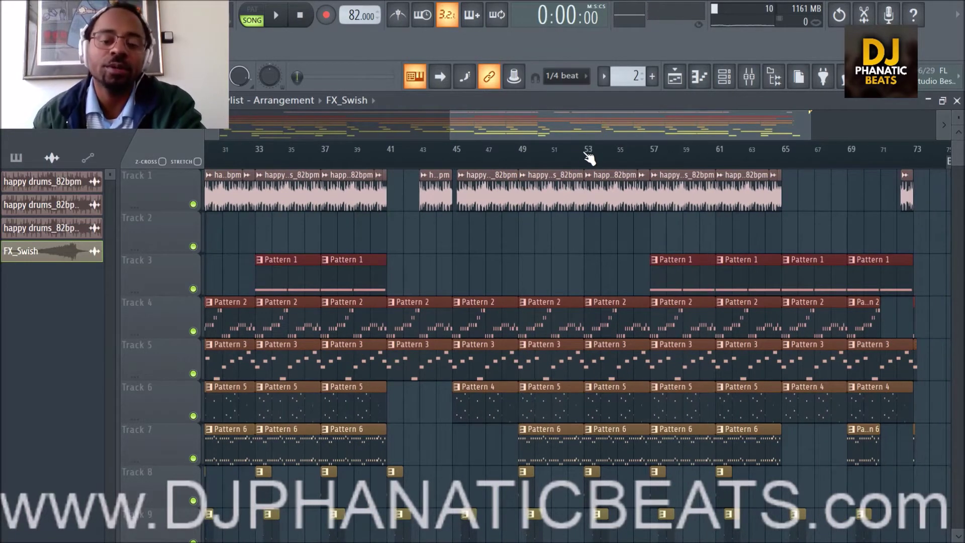
pyautogui.moveTo(574, 129); pyautogui.dragTo(416, 153)
pyautogui.click(412, 150)
pyautogui.scroll(-5, 816, 205)
pyautogui.scroll(5, 704, 201)
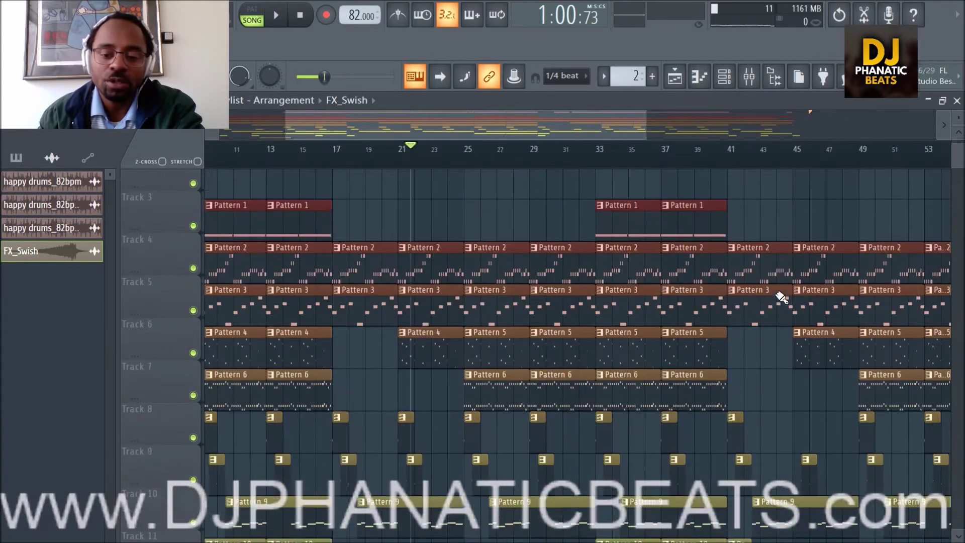
pyautogui.moveTo(594, 158); pyautogui.dragTo(414, 139)
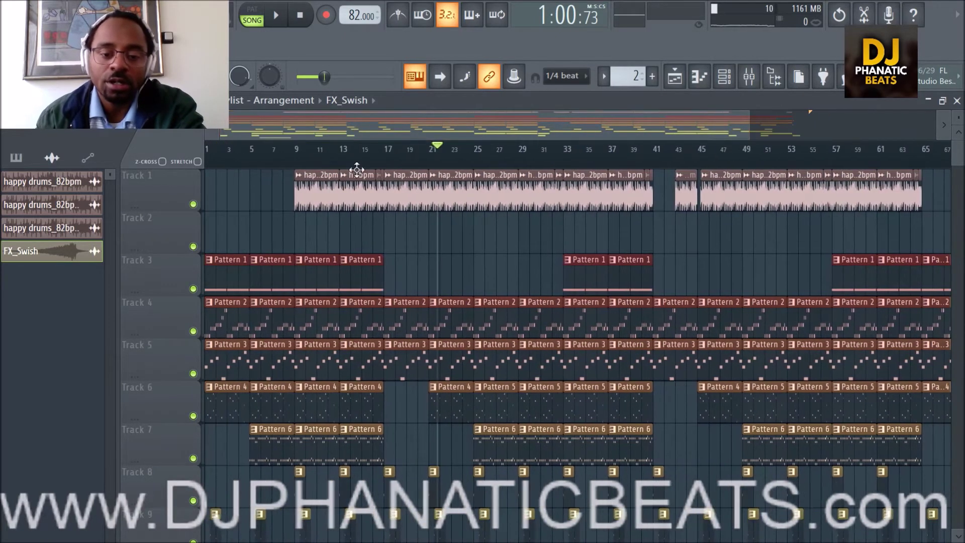
pyautogui.scroll(-6, 622, 249)
pyautogui.scroll(6, 621, 253)
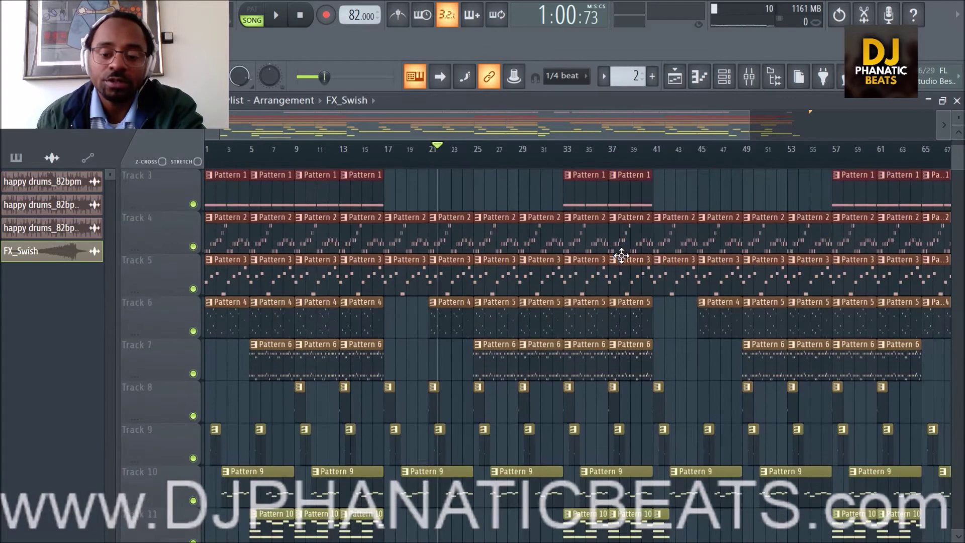
pyautogui.click(295, 162)
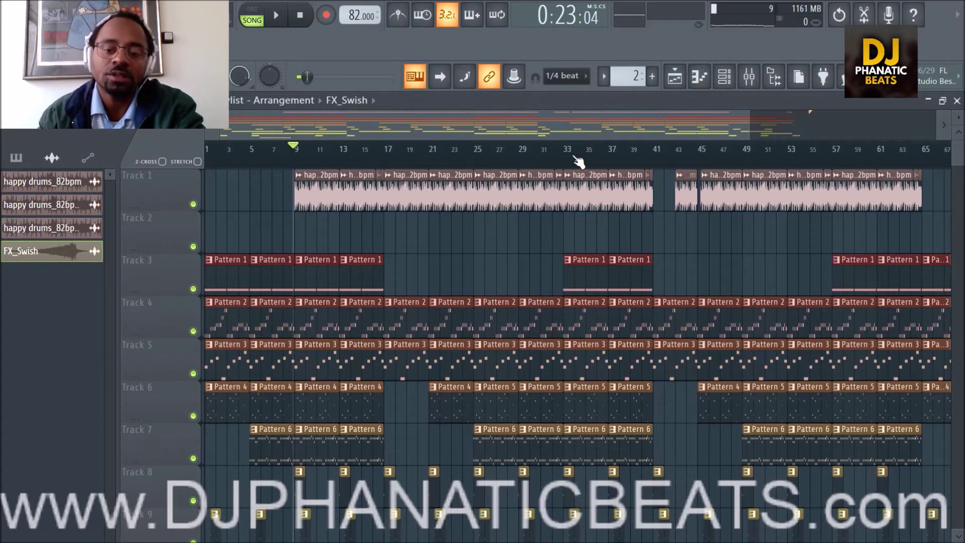
# Step: Review the arrangement's section layout from bar 1 to about bar 55 across the upper and lower tracks
pyautogui.scroll(5, 578, 161)
pyautogui.moveTo(383, 158); pyautogui.dragTo(413, 153)
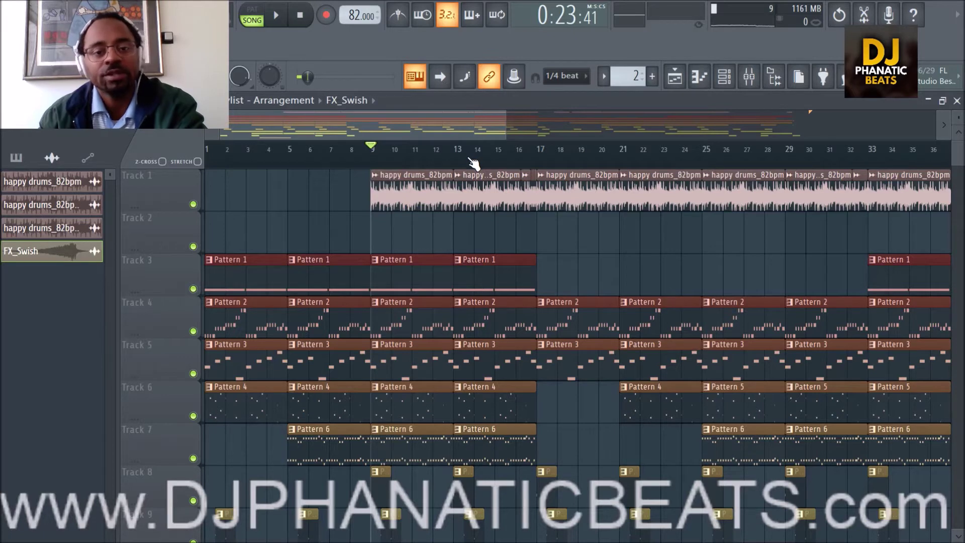
pyautogui.scroll(-3, 473, 155)
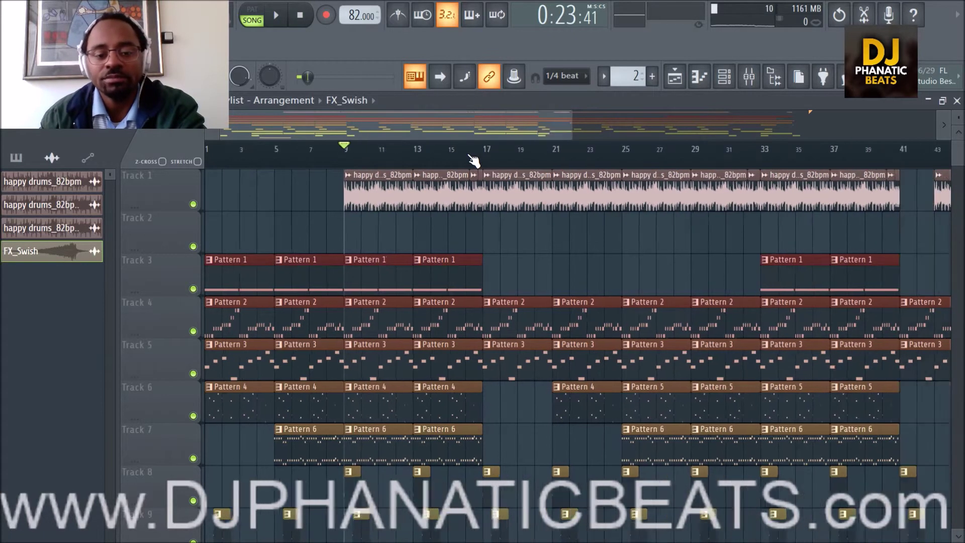
pyautogui.moveTo(476, 126); pyautogui.dragTo(362, 129)
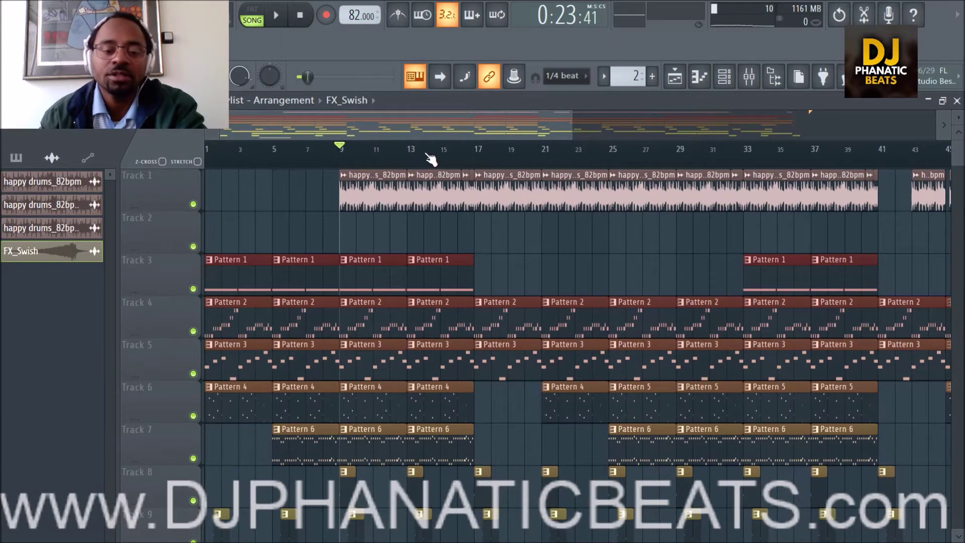
pyautogui.scroll(-1, 431, 160)
pyautogui.scroll(-1, 431, 160)
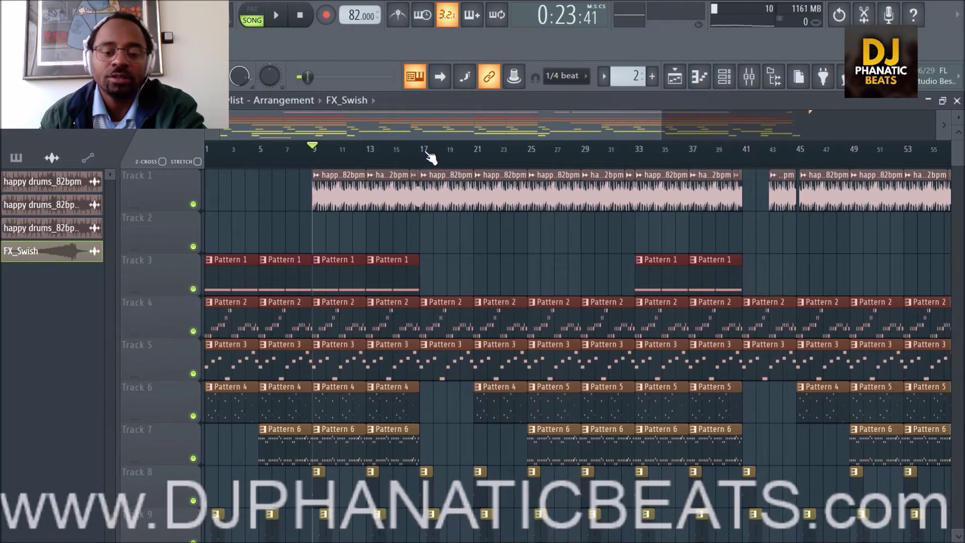
pyautogui.scroll(-3, 580, 230)
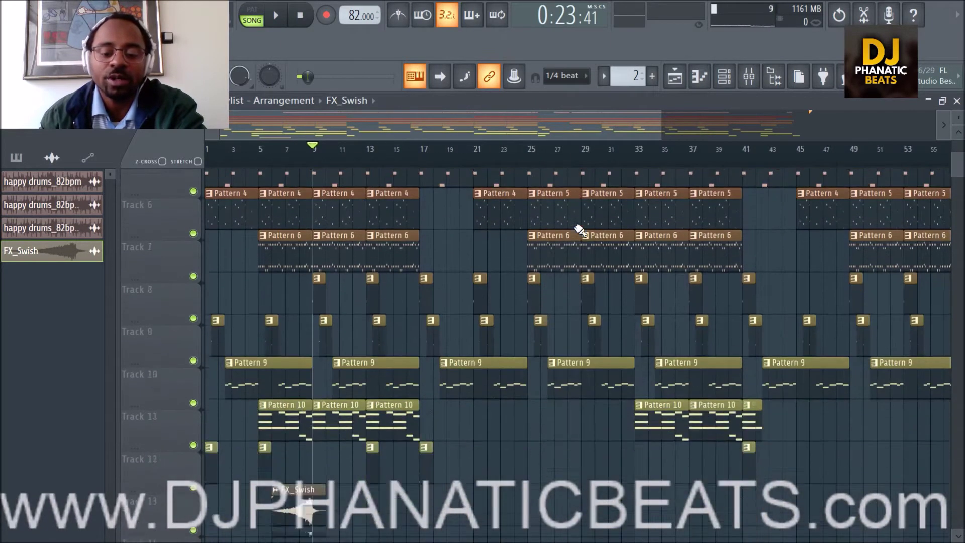
pyautogui.scroll(3, 581, 228)
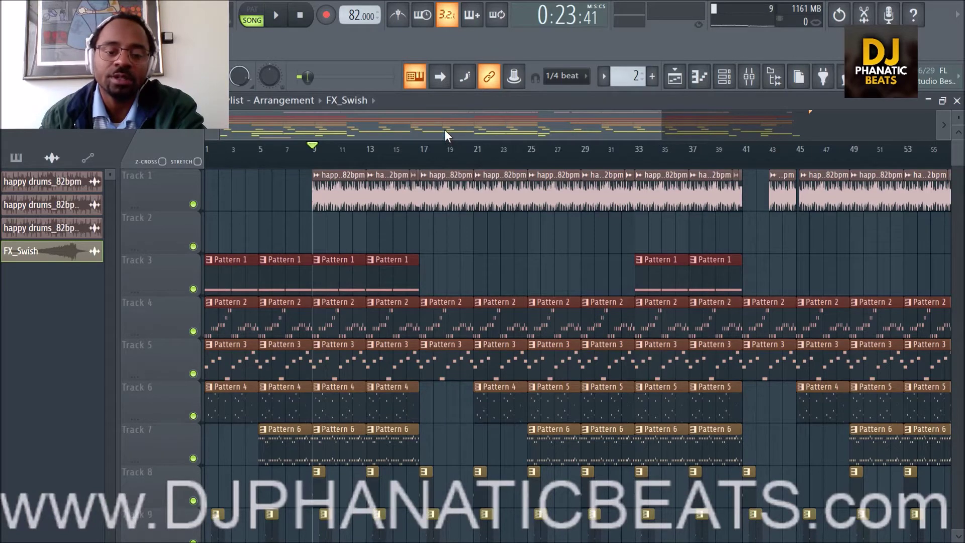
pyautogui.moveTo(444, 130); pyautogui.dragTo(301, 131)
pyautogui.scroll(-1, 576, 246)
pyautogui.scroll(-6, 583, 261)
pyautogui.scroll(7, 589, 272)
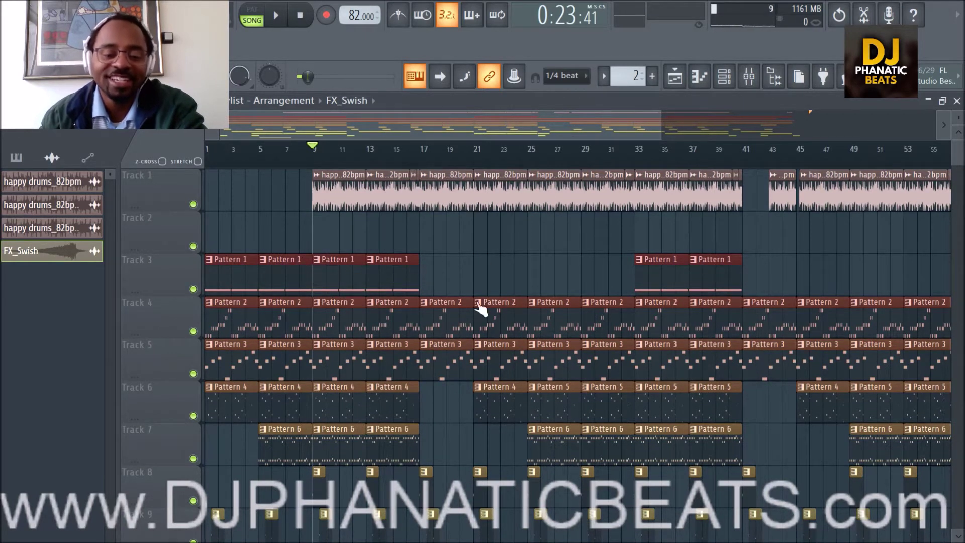
pyautogui.scroll(-3, 548, 264)
pyautogui.scroll(3, 549, 265)
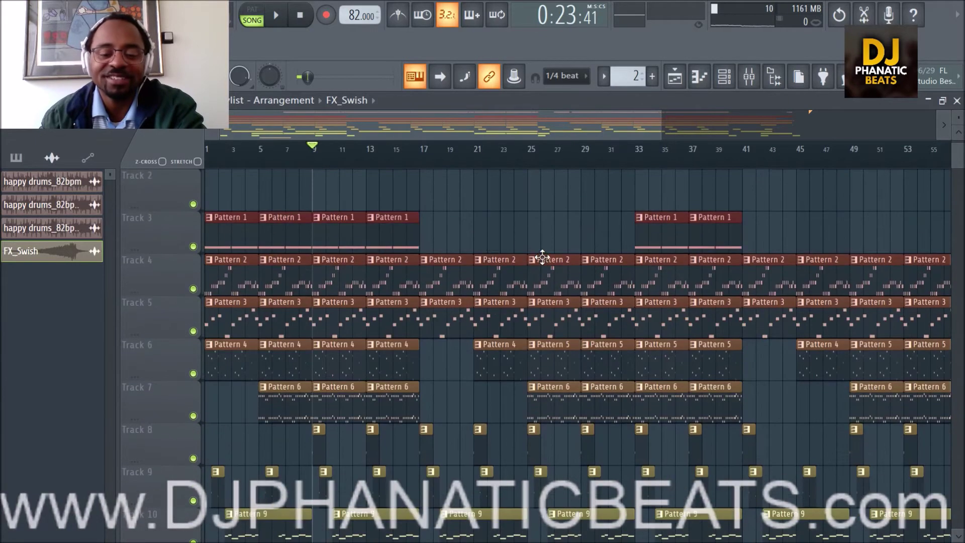
pyautogui.scroll(-3, 453, 251)
pyautogui.scroll(3, 523, 372)
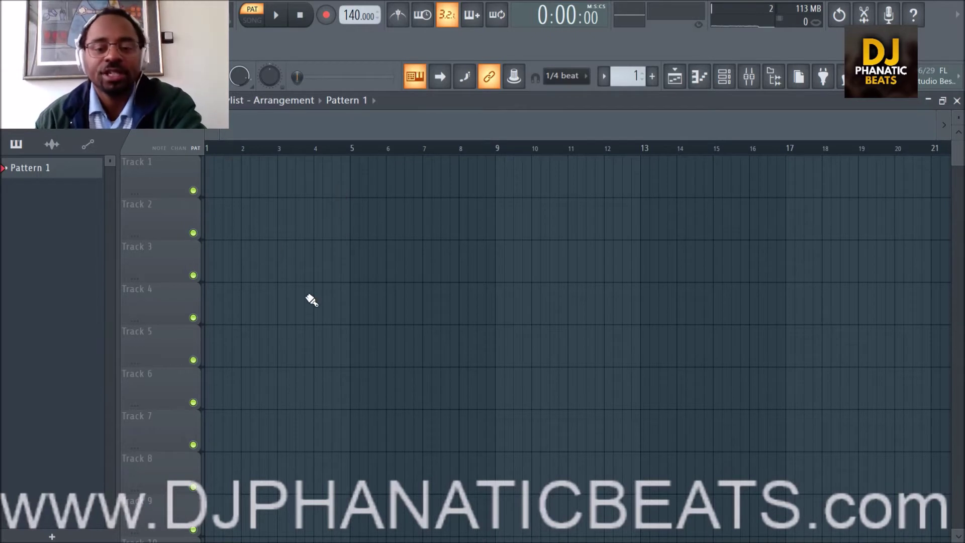
pyautogui.click(778, 83)
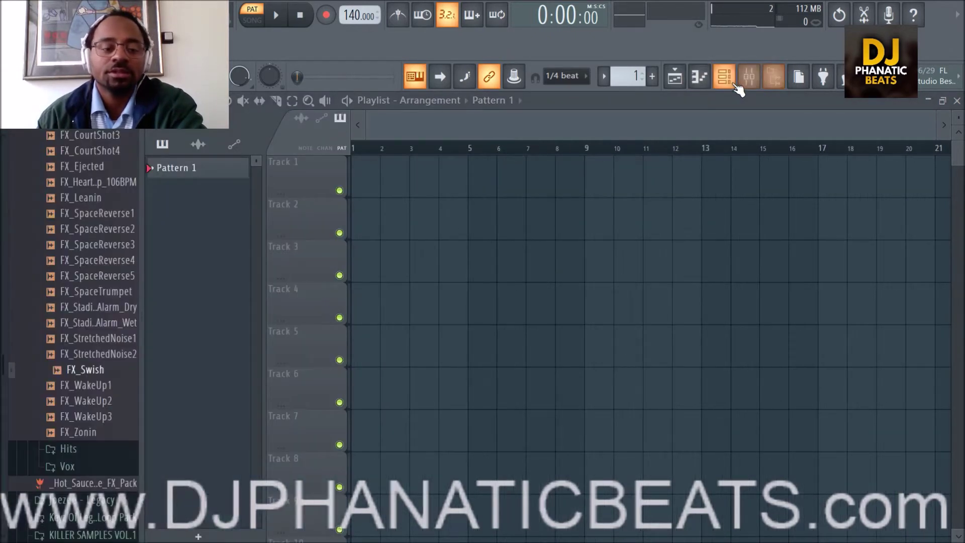
pyautogui.click(773, 78)
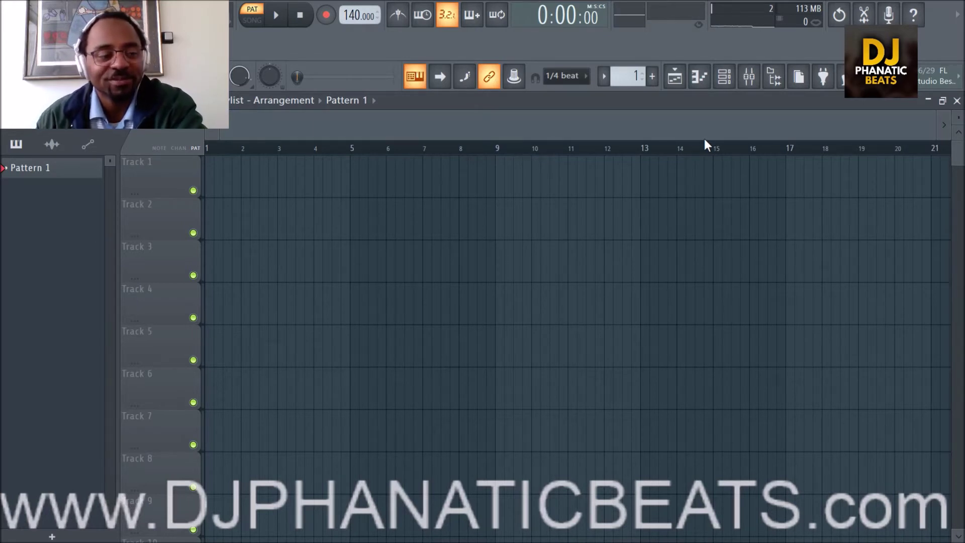
pyautogui.scroll(-5, 582, 296)
pyautogui.scroll(5, 586, 293)
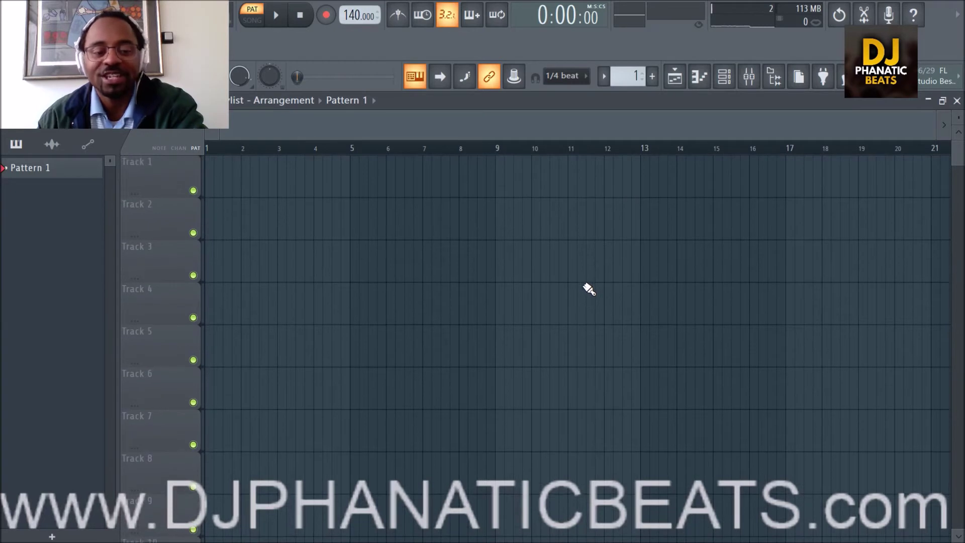
pyautogui.scroll(-5, 587, 288)
pyautogui.scroll(5, 595, 282)
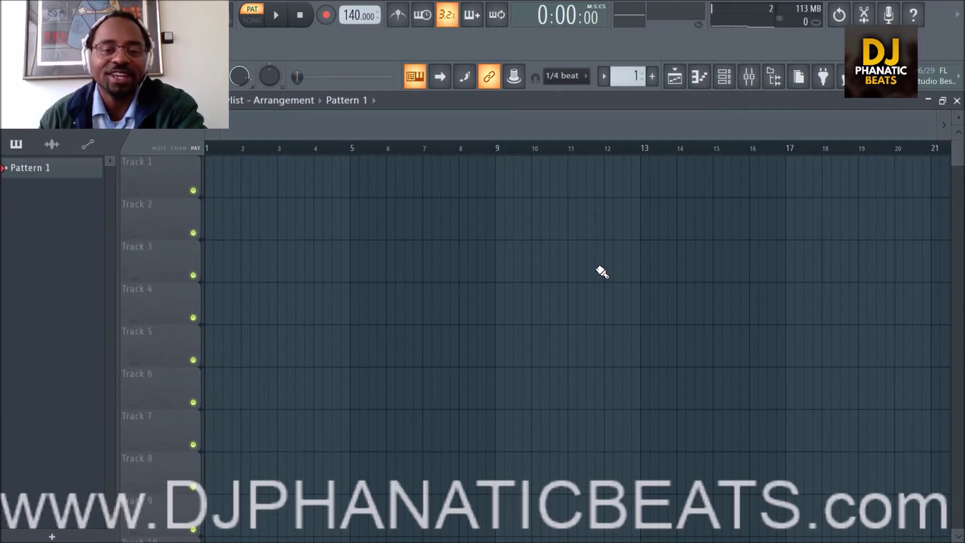
pyautogui.scroll(2, 523, 149)
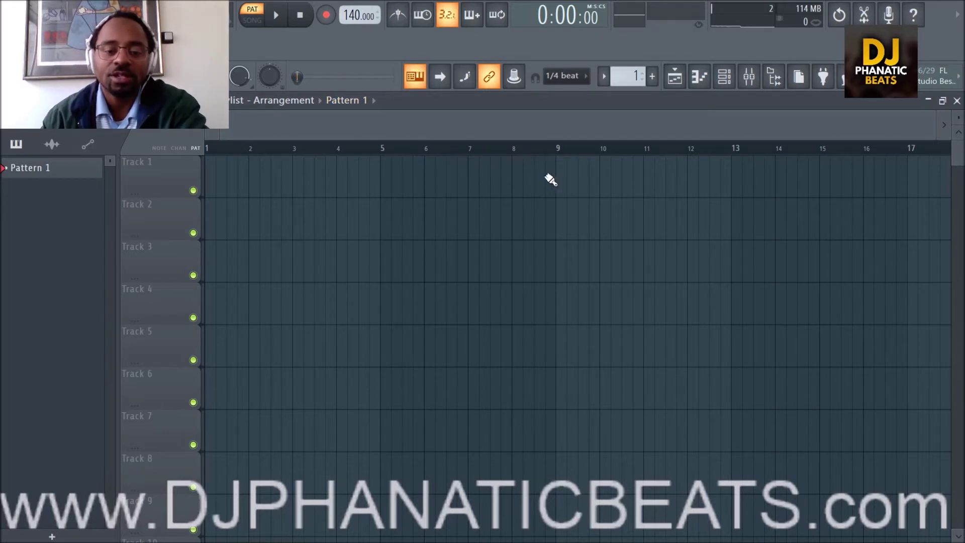
# Step: Replace the Sampler channel in the channel rack with the Storch synth and place its window over the empty playlist
pyautogui.click(702, 85)
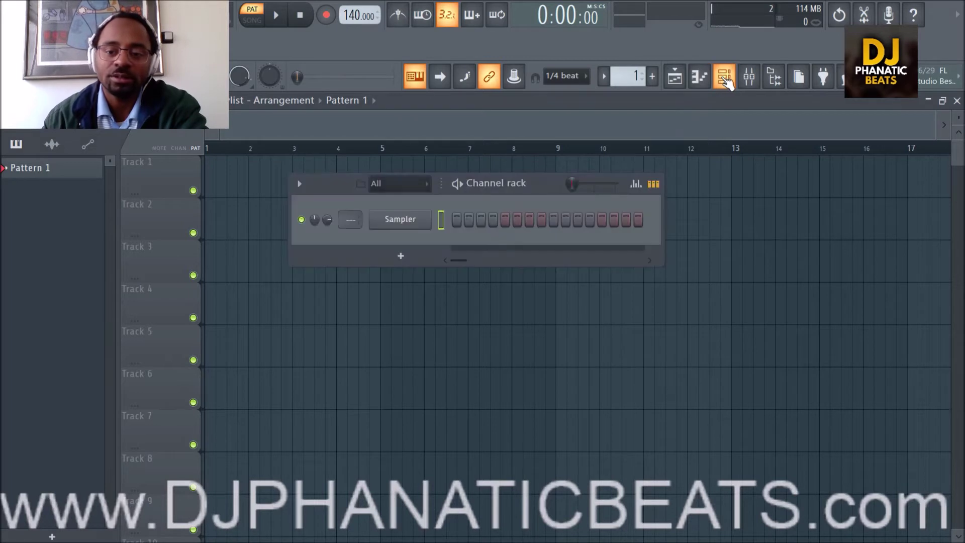
pyautogui.rightClick(407, 225)
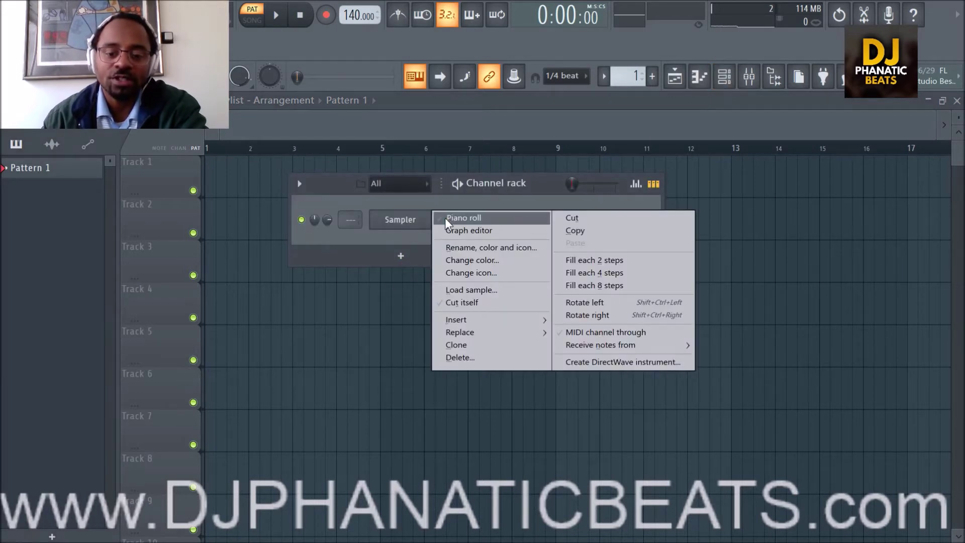
pyautogui.moveTo(505, 331)
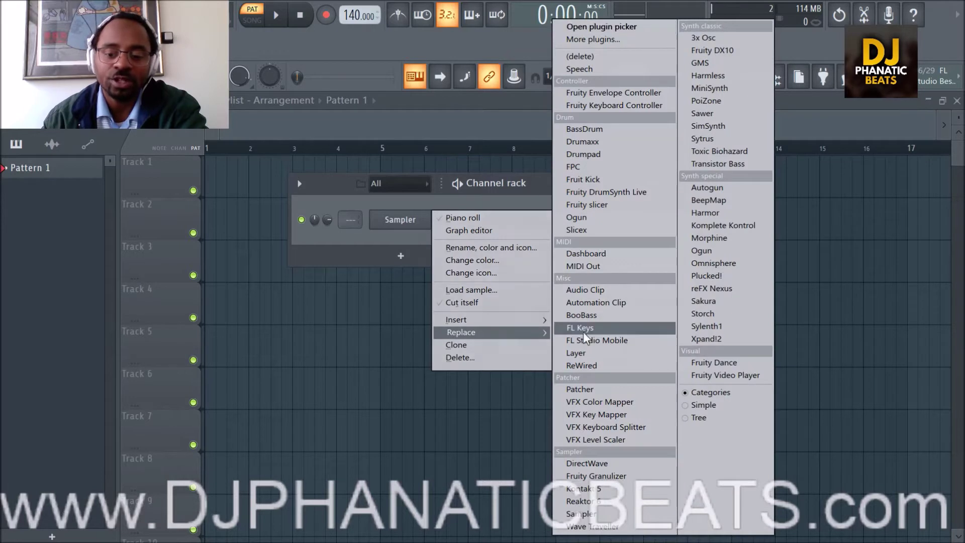
pyautogui.click(703, 313)
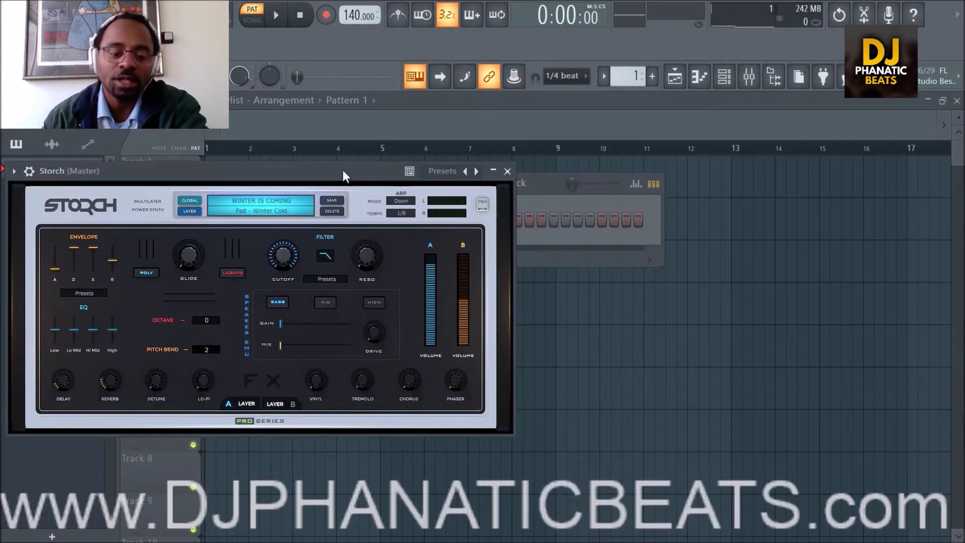
pyautogui.moveTo(316, 170); pyautogui.dragTo(603, 208)
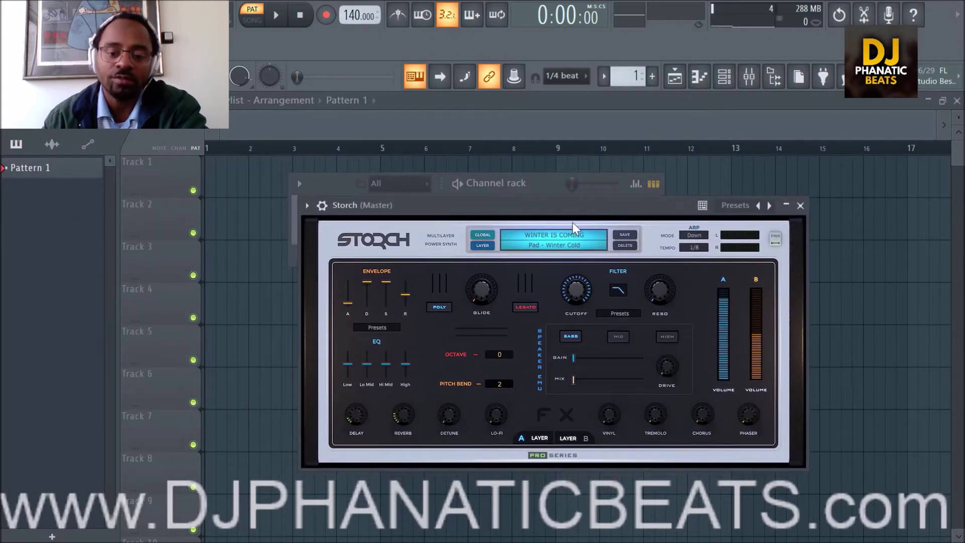
# Step: Load the GLADIATOR preset from Storch's 01_ARPEGGIOS category and audition it
pyautogui.click(559, 234)
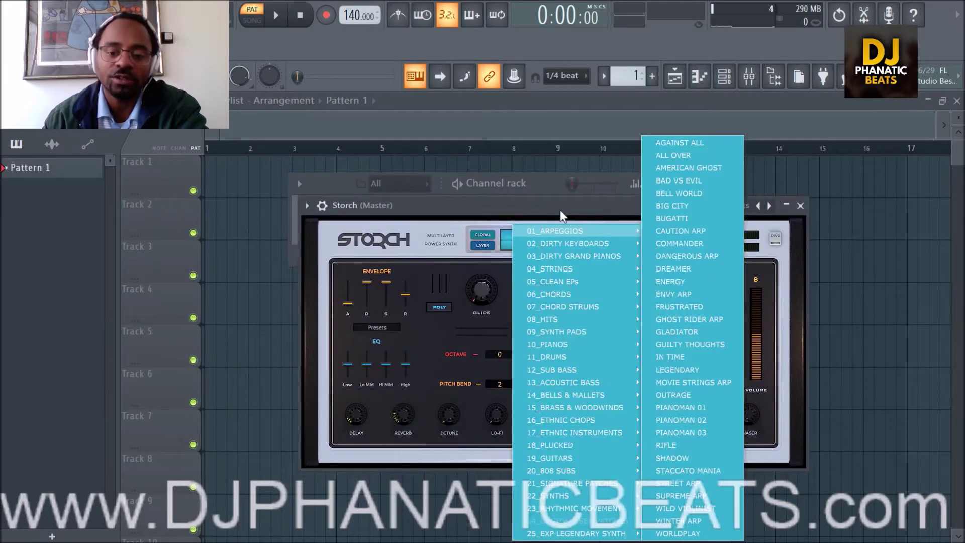
pyautogui.click(534, 209)
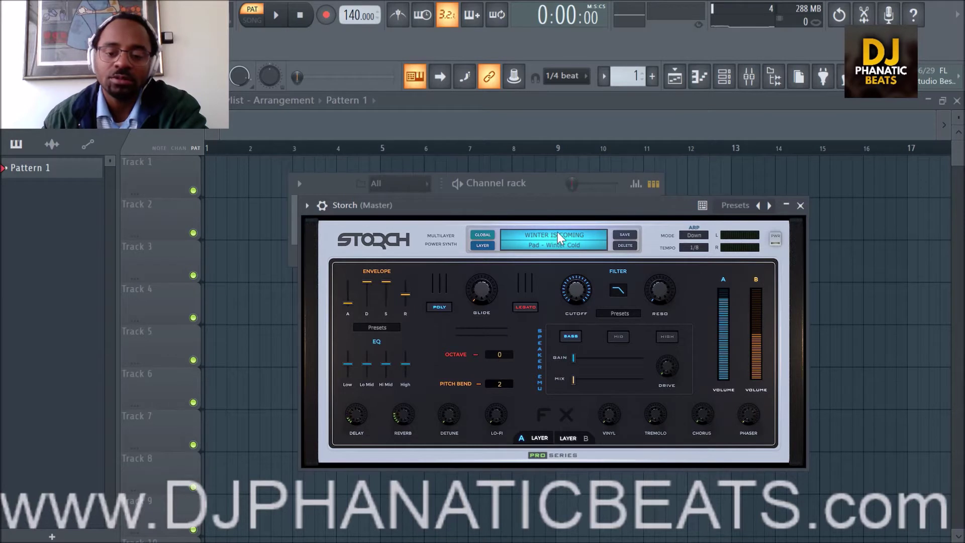
pyautogui.click(559, 236)
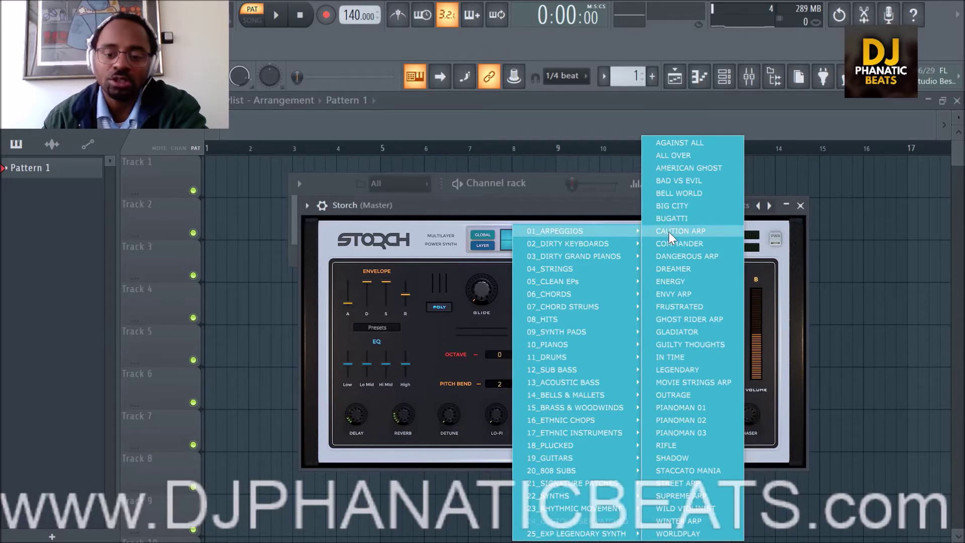
pyautogui.click(693, 332)
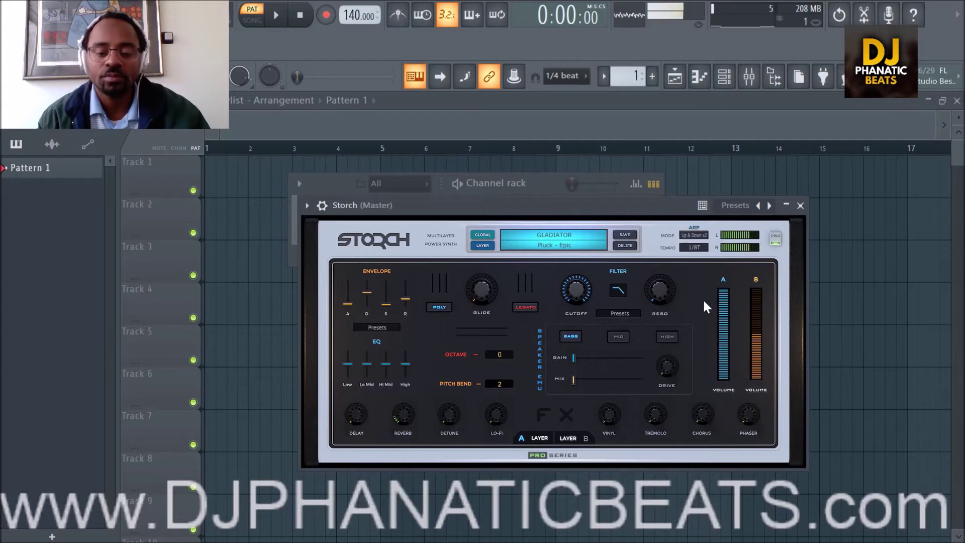
# Step: Load the STRINGS MINOR 02 preset from Storch's 07_CHORD STRUMS category and audition it
pyautogui.click(574, 232)
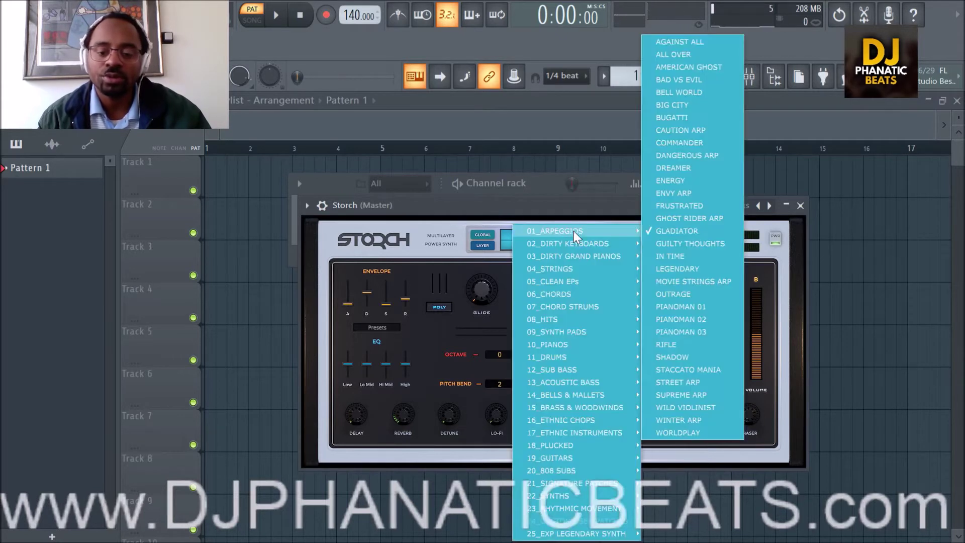
pyautogui.moveTo(572, 272)
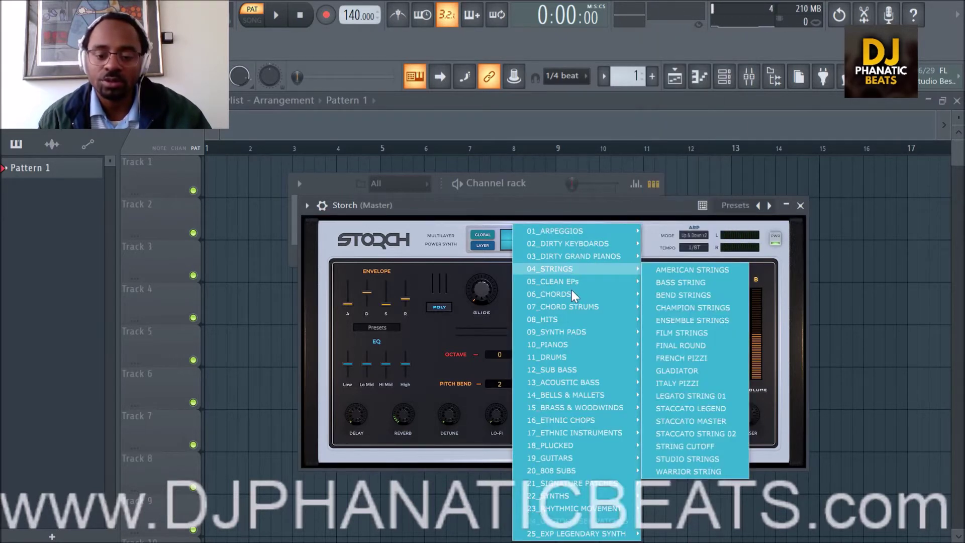
pyautogui.moveTo(571, 306)
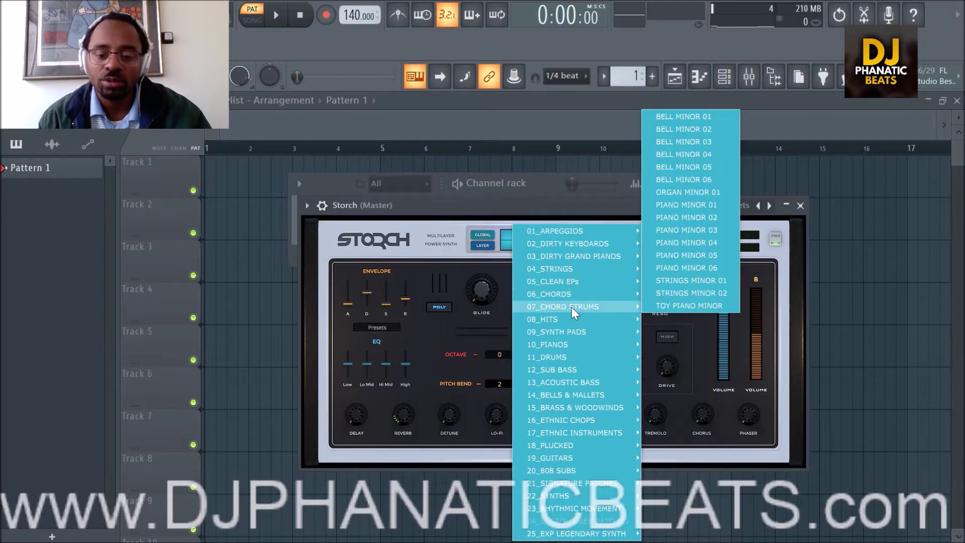
pyautogui.click(671, 295)
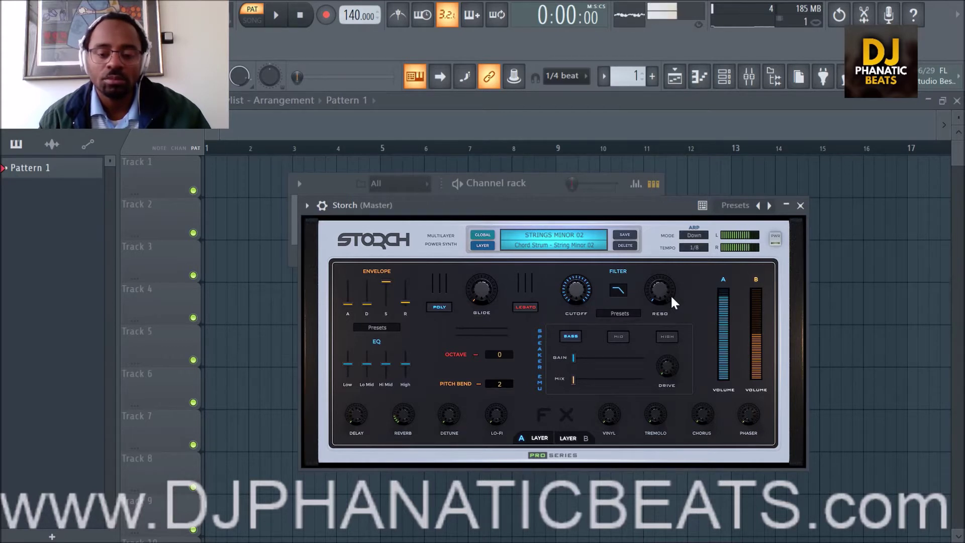
# Step: Browse Storch's sound categories, load the 2017 to PRESENT DRUMKIT preset from 11_DRUMS, and audition it
pyautogui.click(571, 233)
pyautogui.moveTo(571, 234)
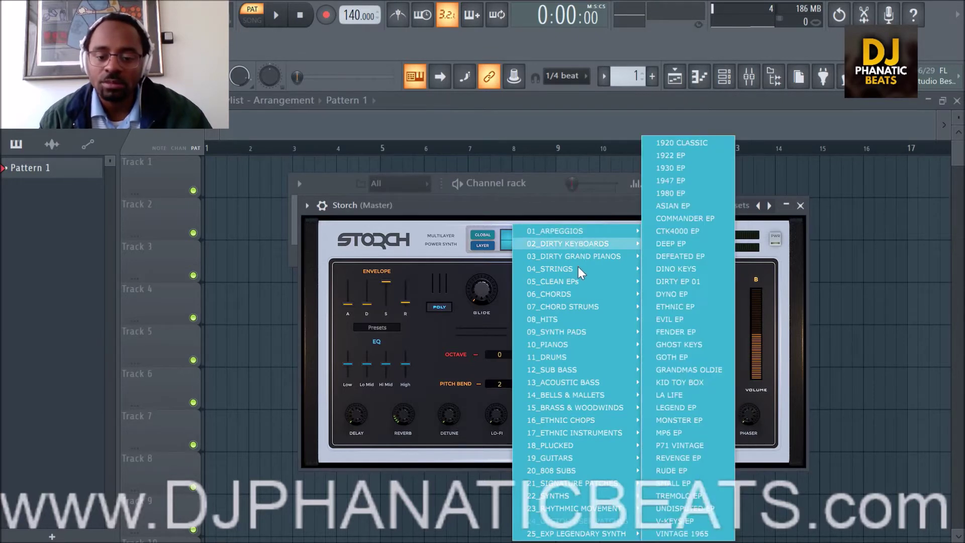
pyautogui.moveTo(577, 286)
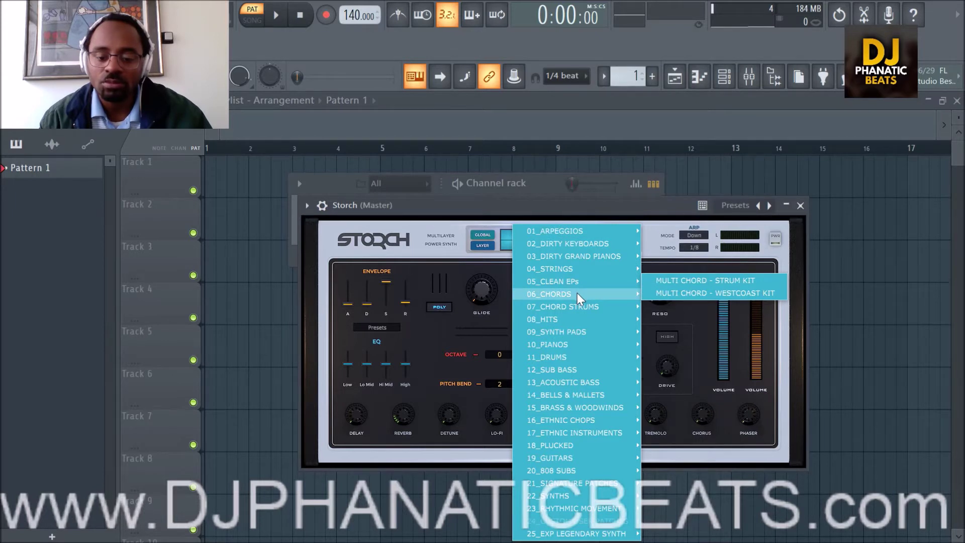
pyautogui.moveTo(556, 423)
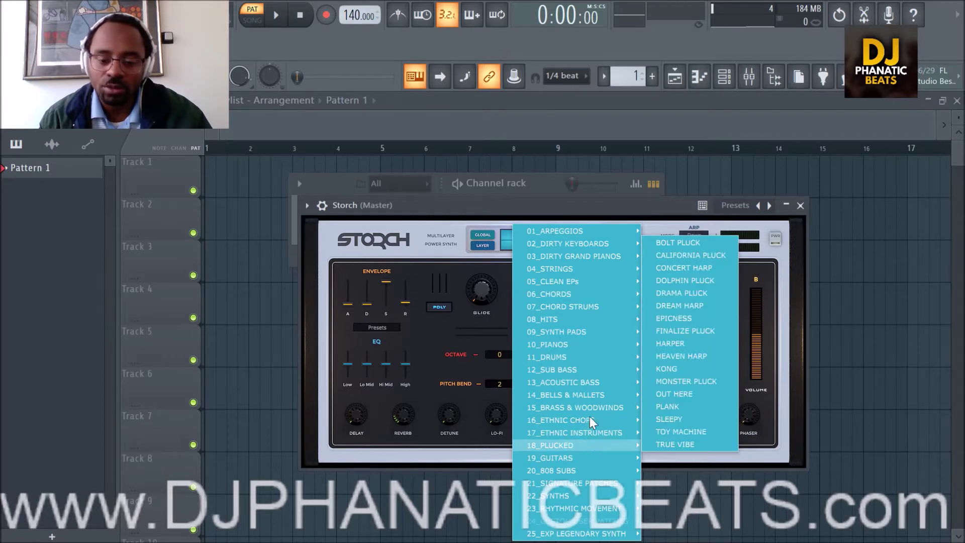
pyautogui.moveTo(586, 358)
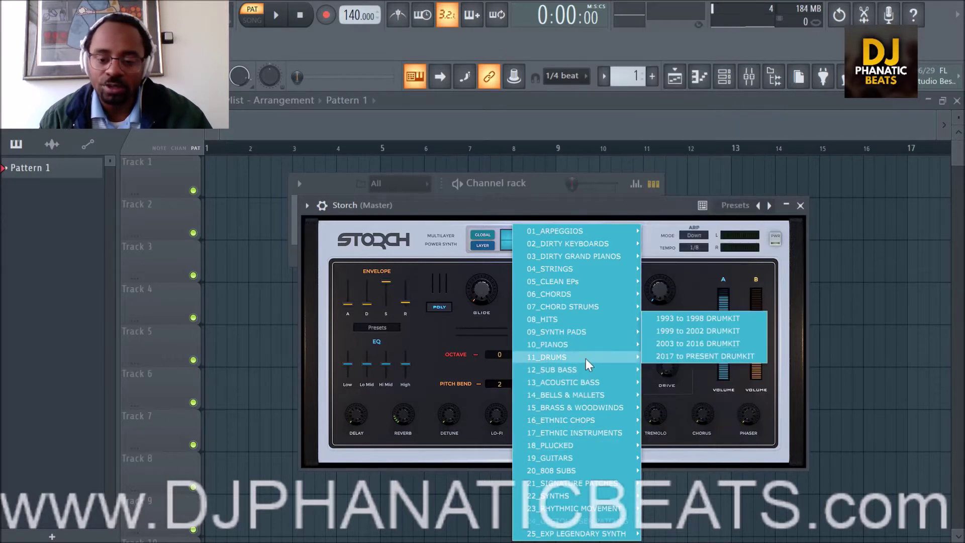
pyautogui.click(666, 357)
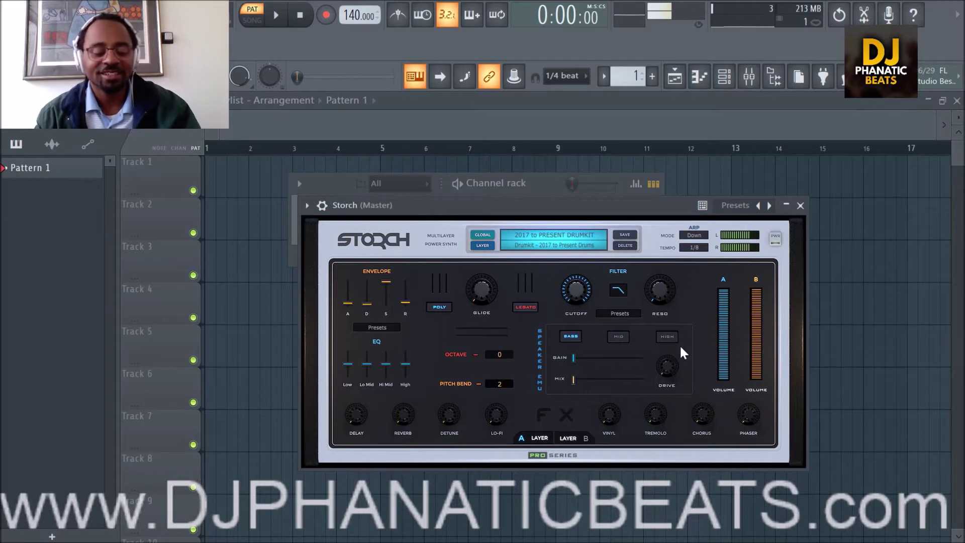
# Step: Close the Storch window and arm recording, dismissing the recording dialog without choosing what to record
pyautogui.click(800, 205)
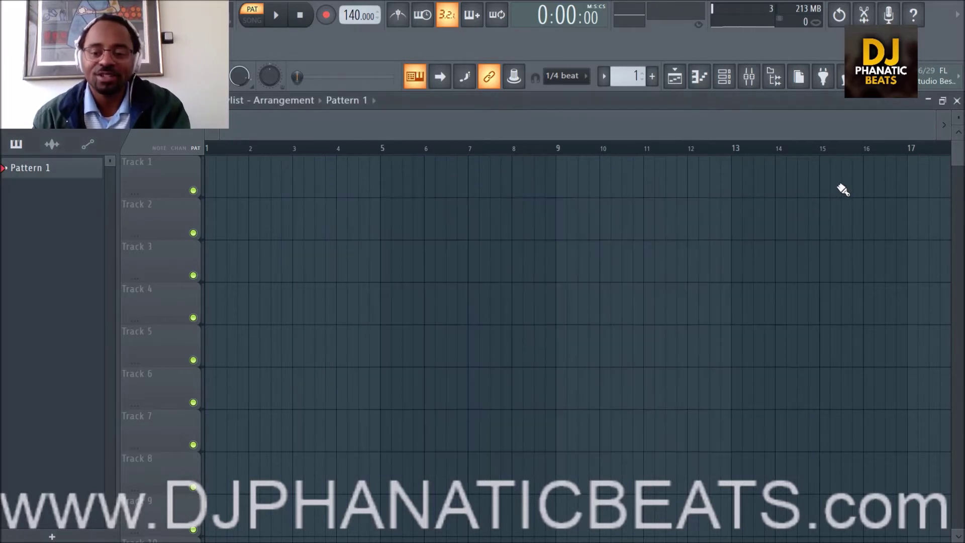
pyautogui.click(325, 15)
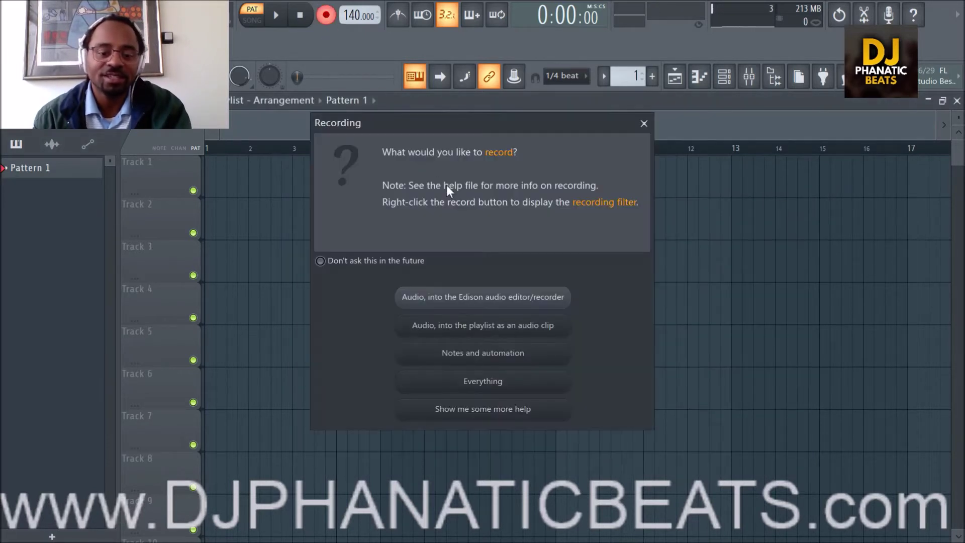
pyautogui.click(647, 124)
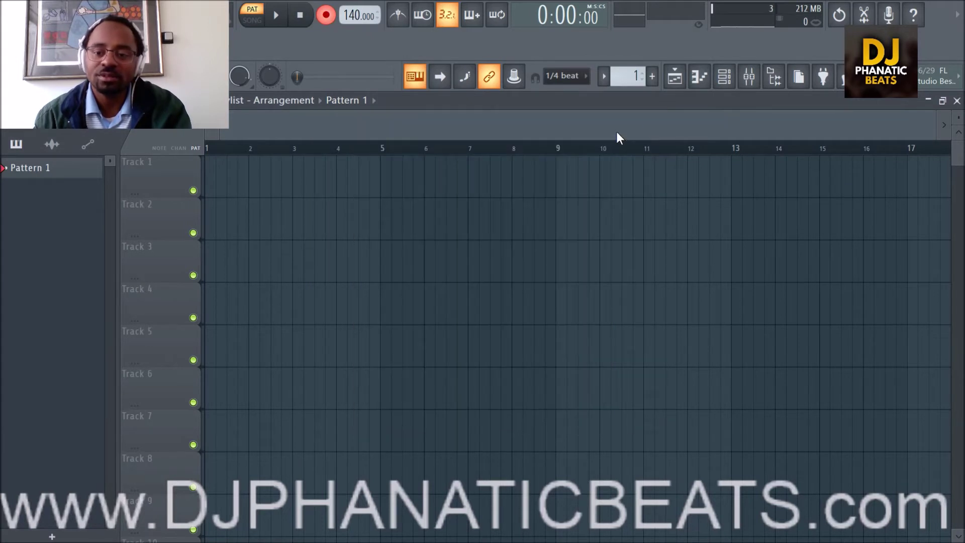
# Step: Set the project tempo to 159 BPM by tapping it in with the tempo tapper, and close the tapper
pyautogui.click(840, 83)
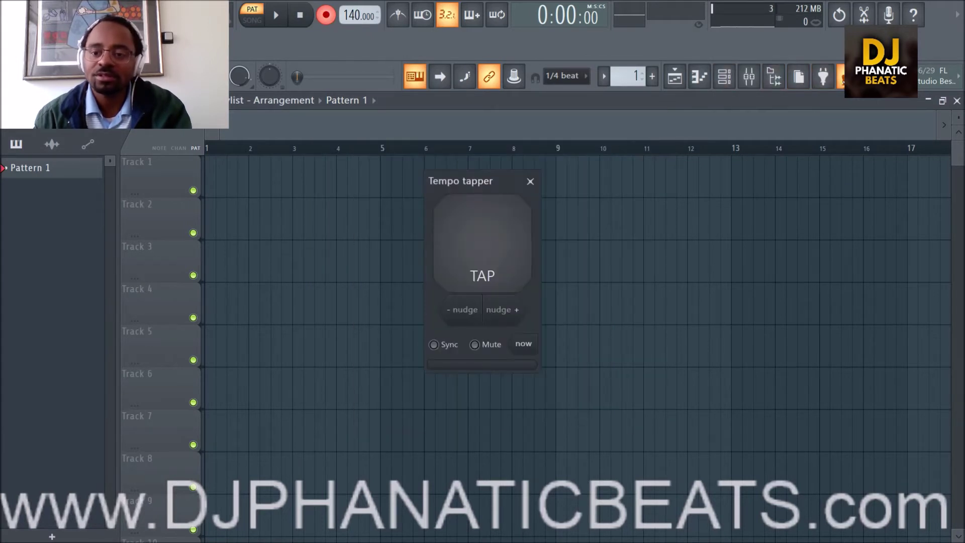
pyautogui.click(503, 257)
pyautogui.click(503, 257)
pyautogui.click(503, 256)
pyautogui.click(503, 257)
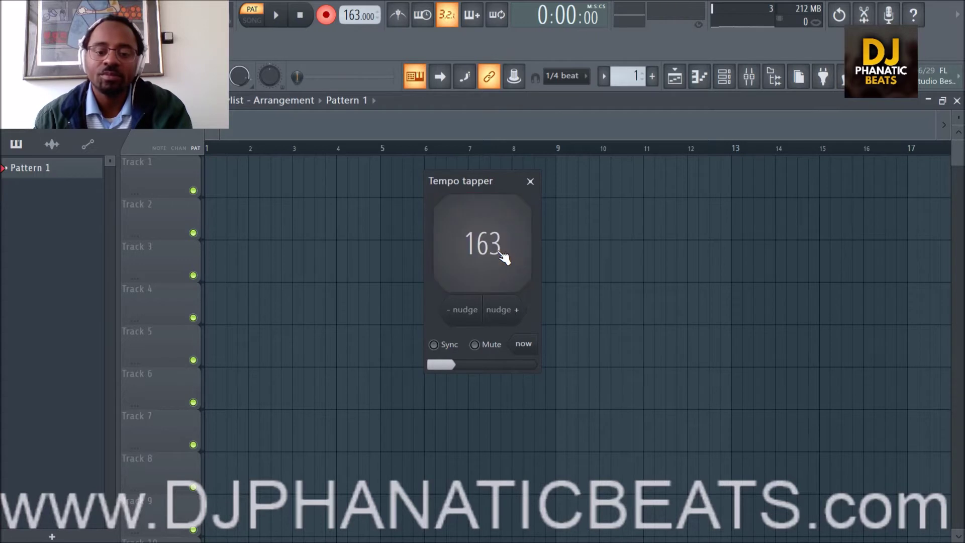
pyautogui.click(503, 256)
pyautogui.click(503, 256)
pyautogui.click(503, 257)
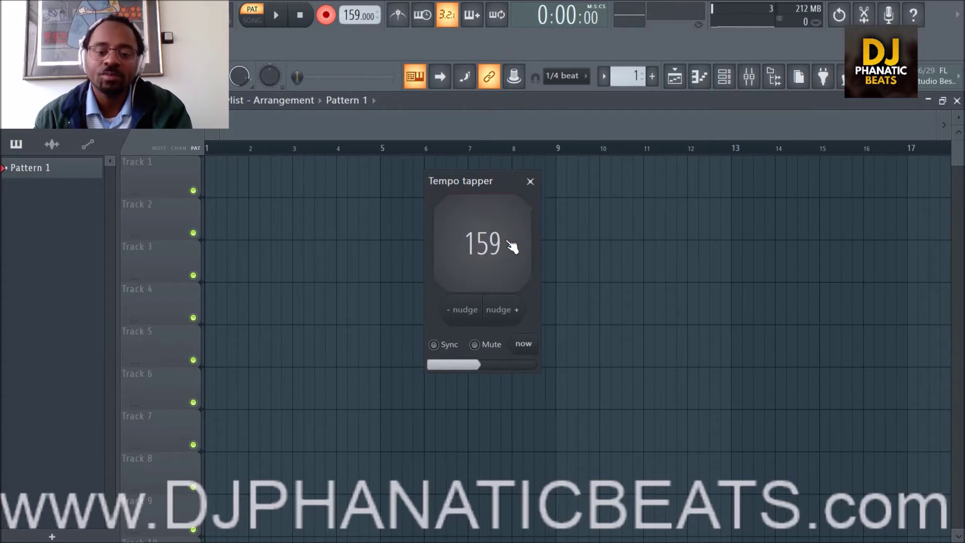
pyautogui.click(530, 181)
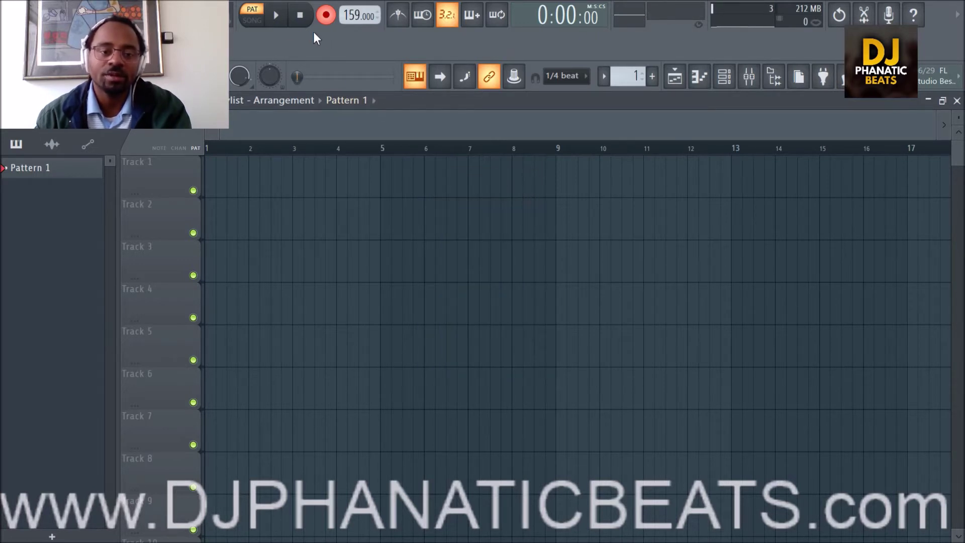
# Step: Record a short trial drum take into Pattern 1, restarting once
pyautogui.click(277, 16)
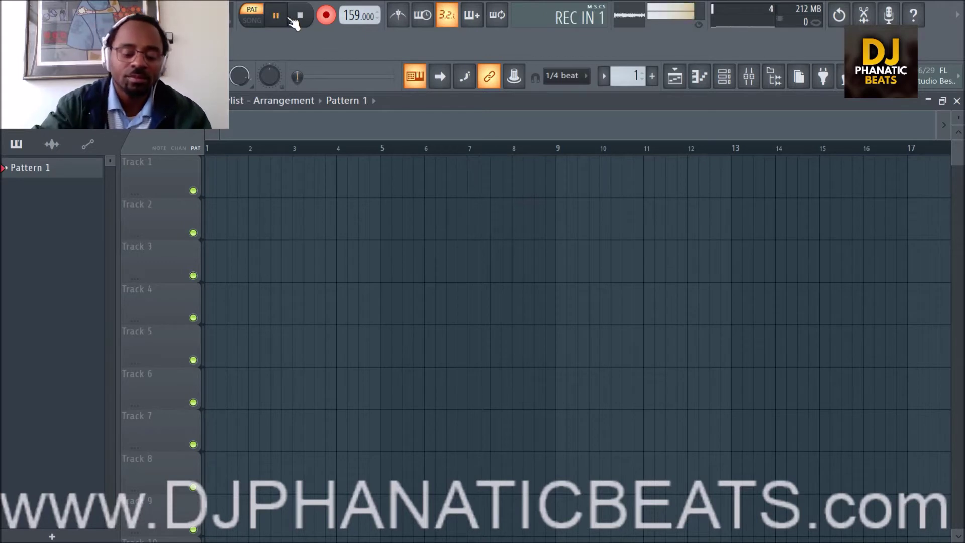
pyautogui.click(296, 18)
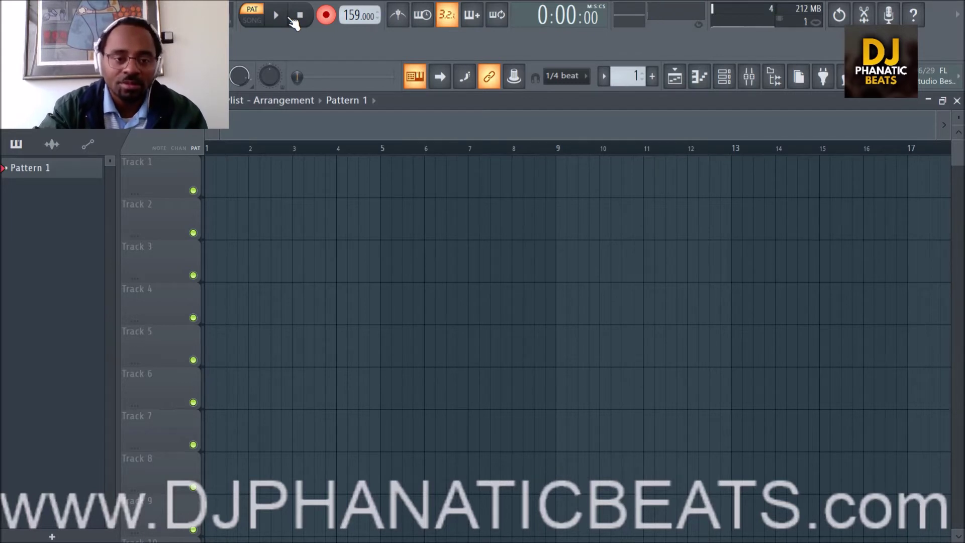
pyautogui.press('space')
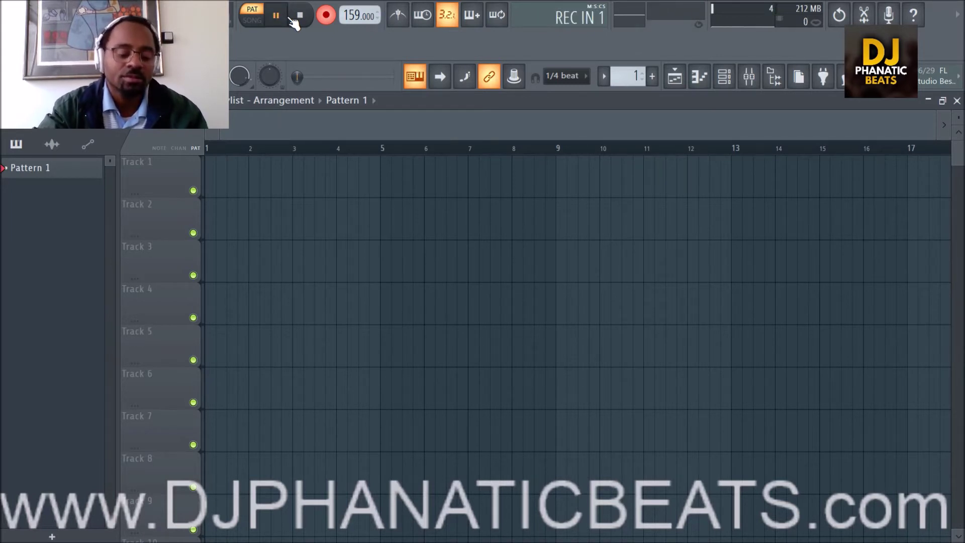
pyautogui.click(296, 18)
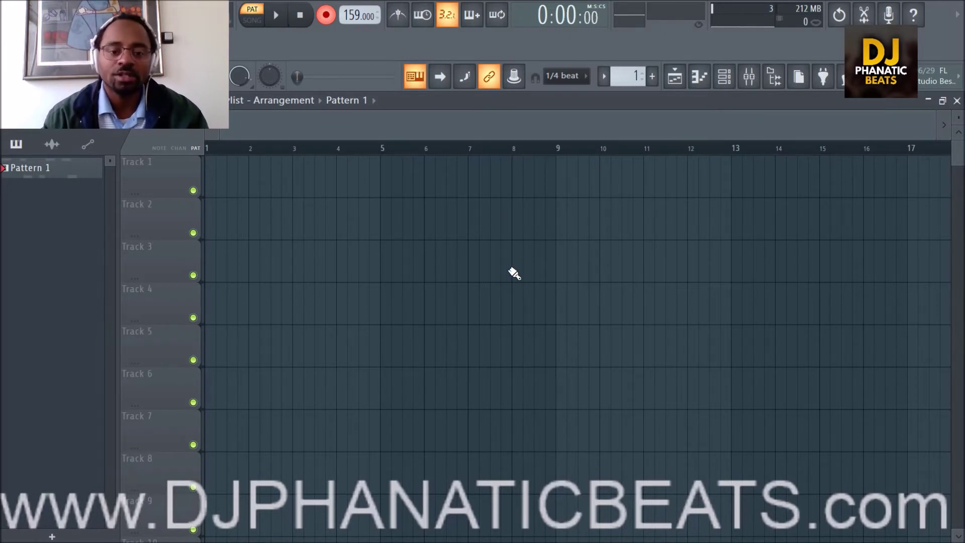
pyautogui.click(313, 184)
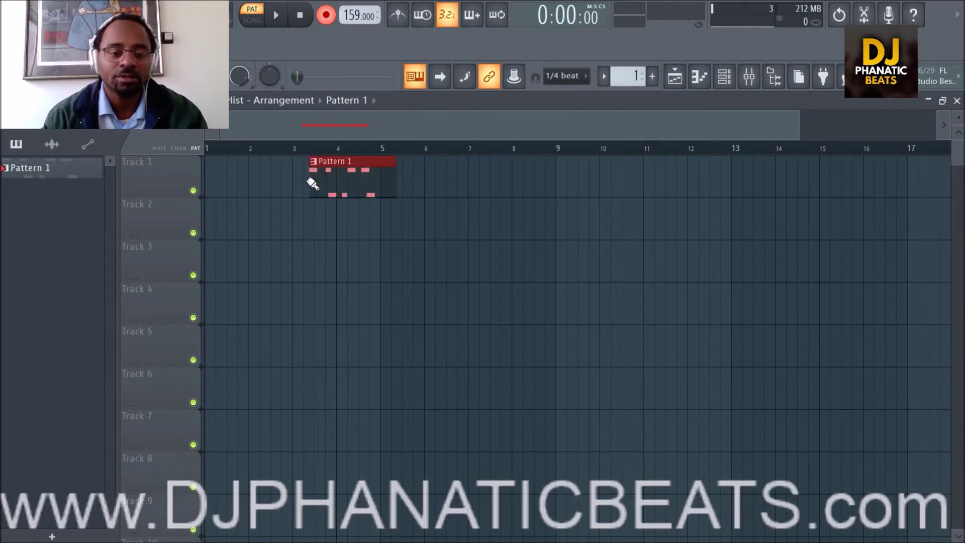
pyautogui.moveTo(336, 182); pyautogui.dragTo(205, 181)
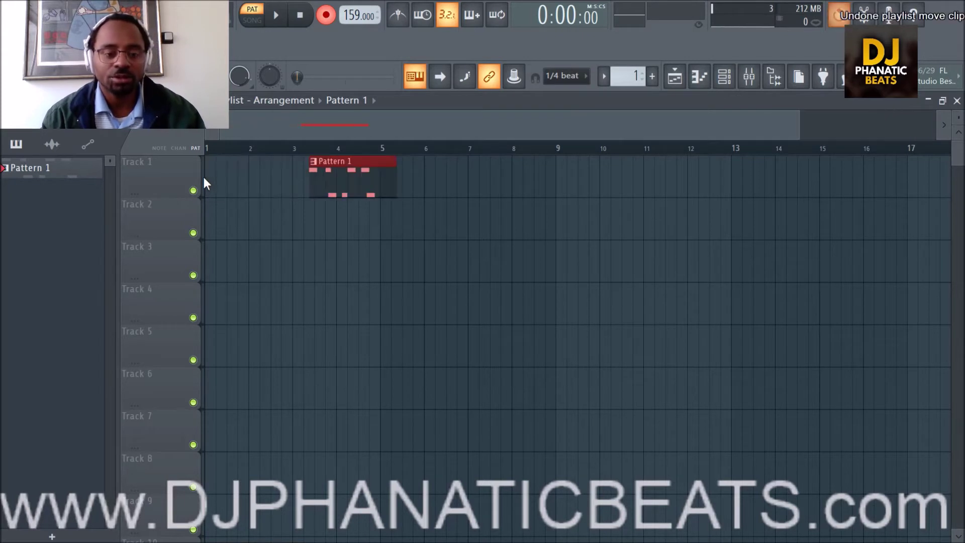
pyautogui.hotkey('ctrl', 'z')
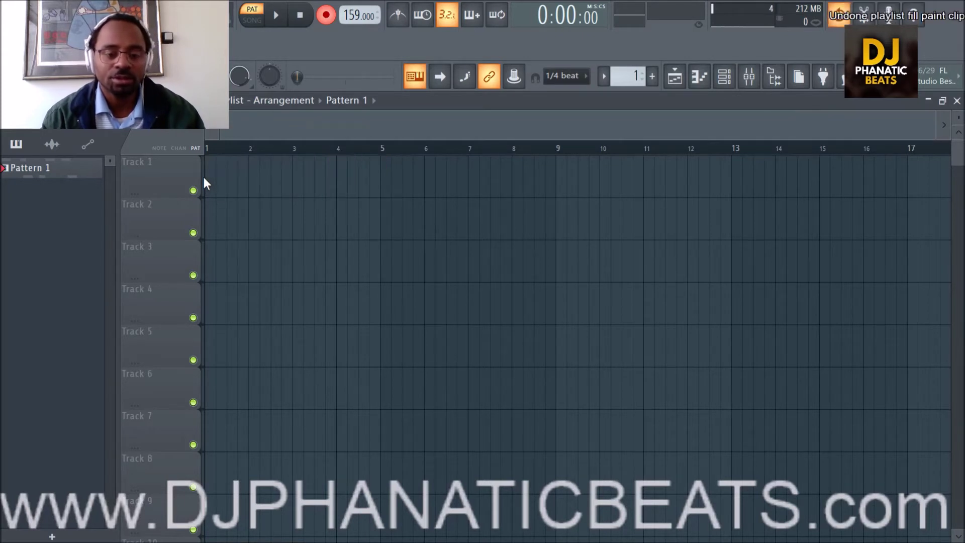
# Step: Place a Pattern 1 clip at the start of Track 1, covering the first four bars
pyautogui.click(292, 179)
pyautogui.moveTo(295, 176); pyautogui.dragTo(378, 201)
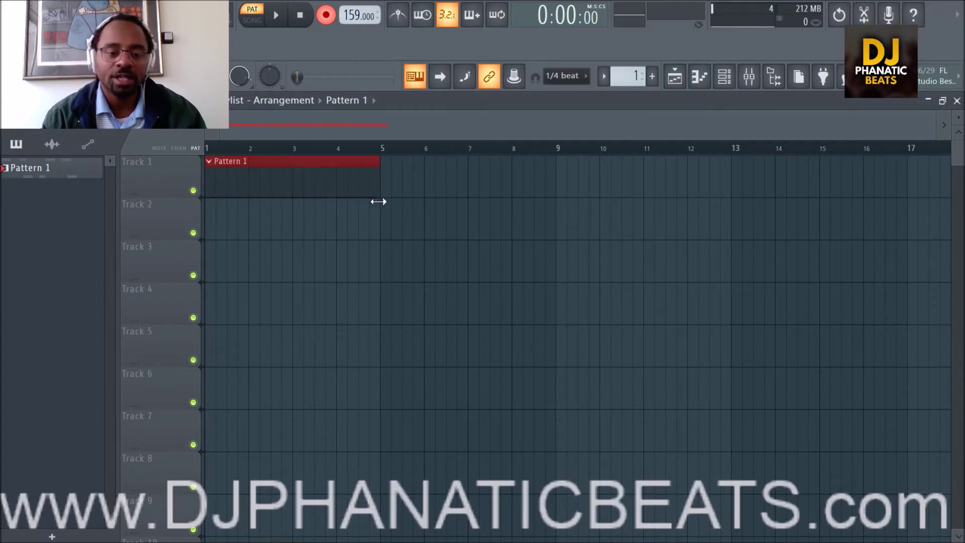
# Step: Record a drum part into Pattern 1 with the metronome running, and extend its Track 1 clip to the start of bar 9
pyautogui.click(397, 16)
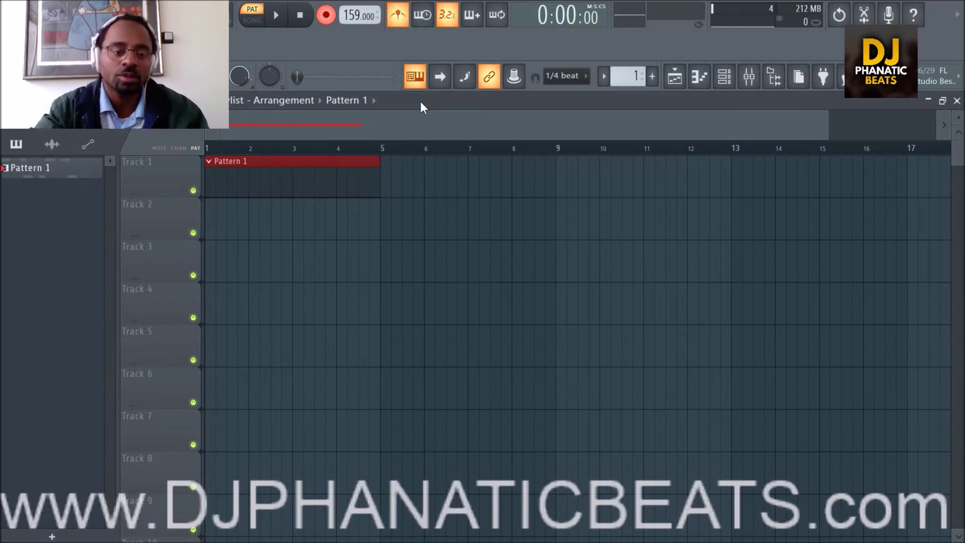
pyautogui.press('space')
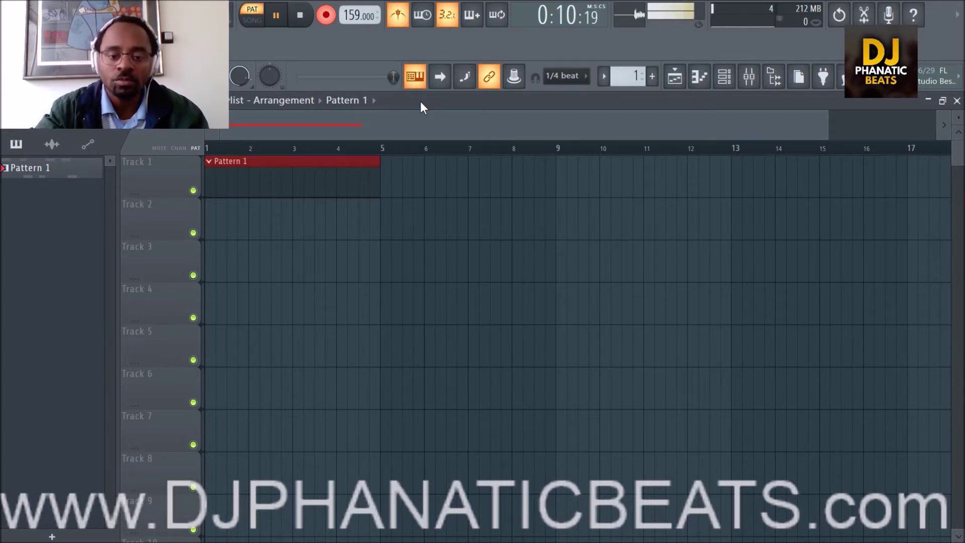
pyautogui.press('space')
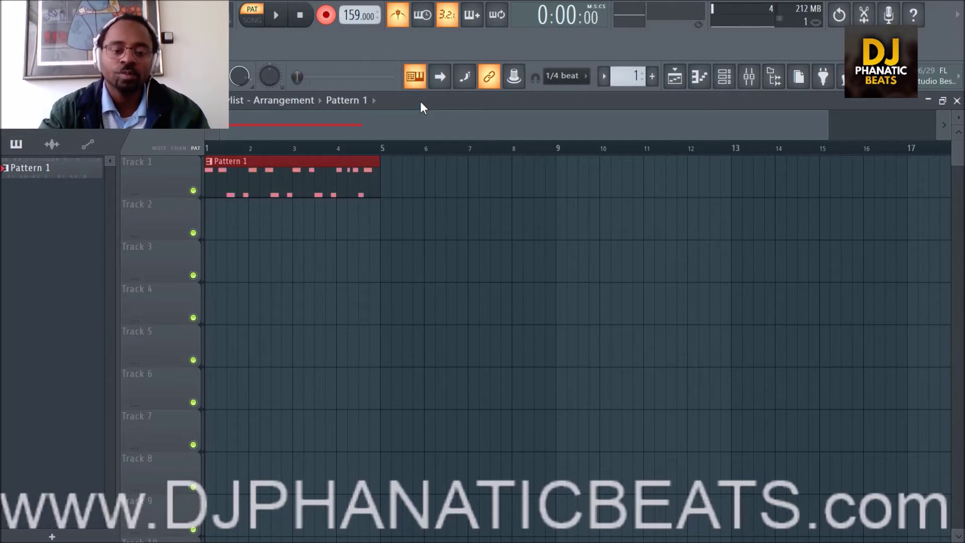
pyautogui.moveTo(377, 166); pyautogui.dragTo(555, 191)
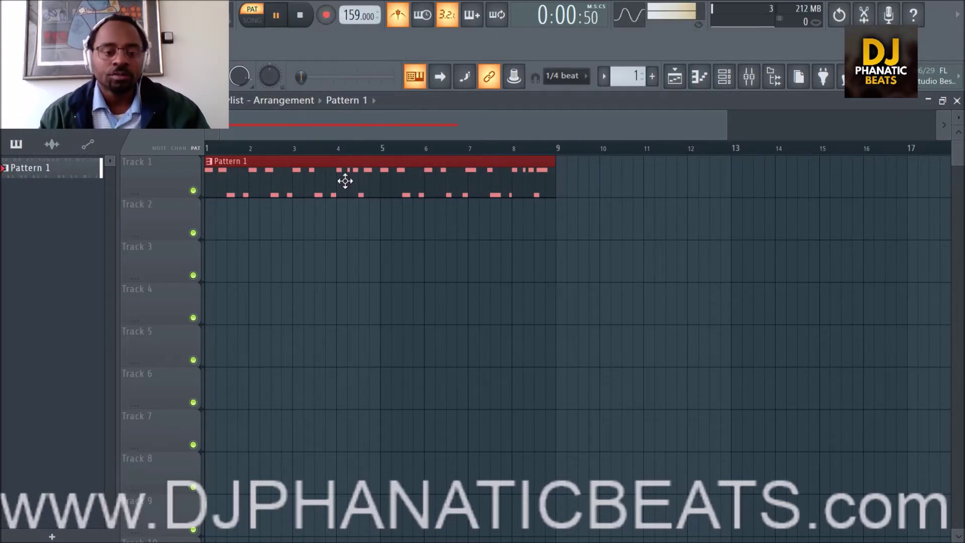
pyautogui.click(399, 20)
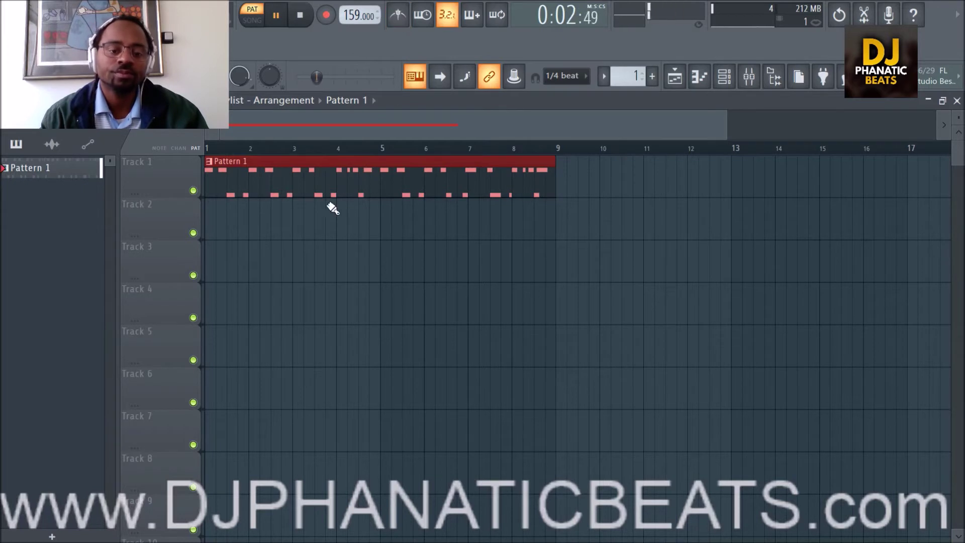
# Step: Open Pattern 1's Storch notes in the piano roll, stop playback, and set the main snap to Step
pyautogui.doubleClick(326, 195)
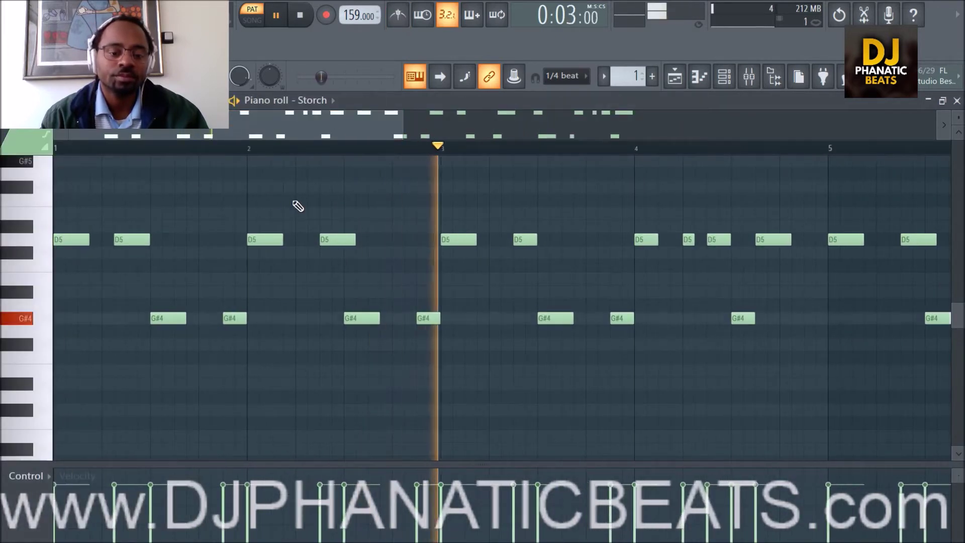
pyautogui.press('space')
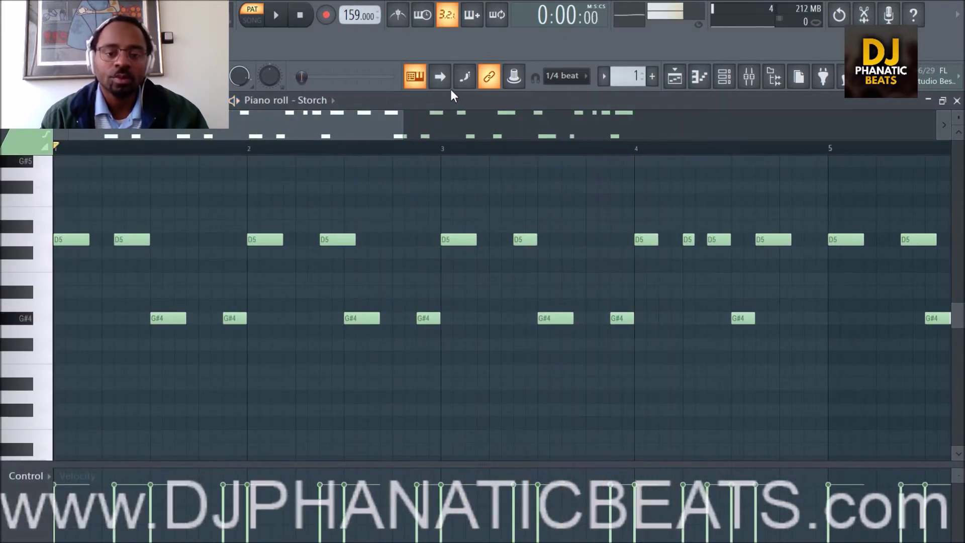
pyautogui.click(583, 85)
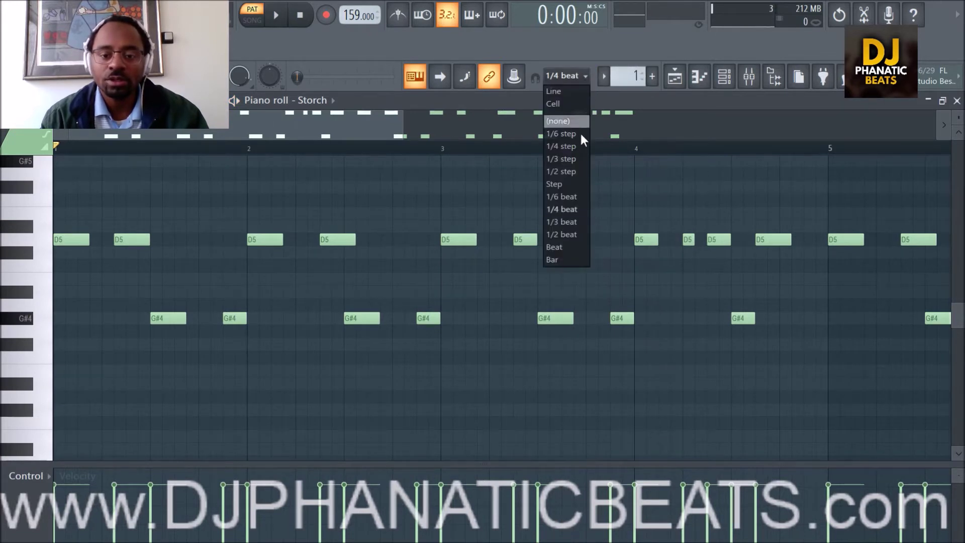
pyautogui.click(576, 187)
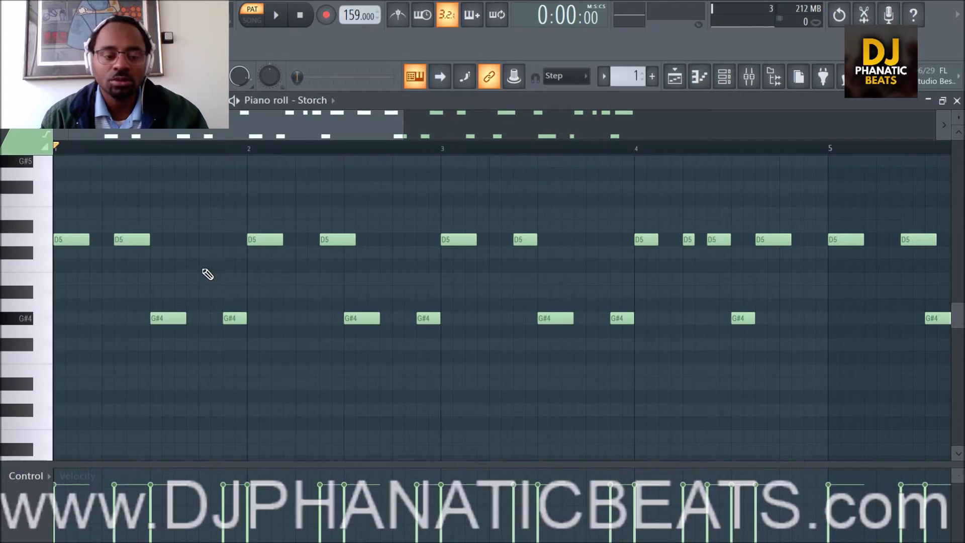
# Step: Replay the opening of the pattern and try to nudge the second D5 note in bar 1 slightly later
pyautogui.press('space')
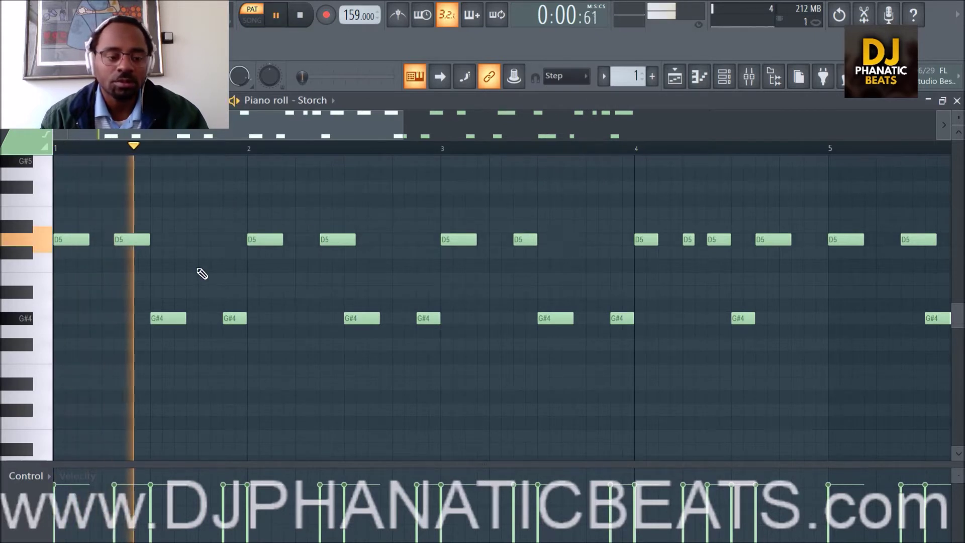
pyautogui.press('space')
pyautogui.moveTo(134, 240)
pyautogui.mouseDown()
pyautogui.moveTo(122, 239)
pyautogui.moveTo(137, 239)
pyautogui.mouseUp()
pyautogui.press('space')
pyautogui.press('space')
pyautogui.press('space')
# Step: Set the piano roll snap to 1/2 step and move the second D5 note in bar 1 half a step later
pyautogui.click(40, 100)
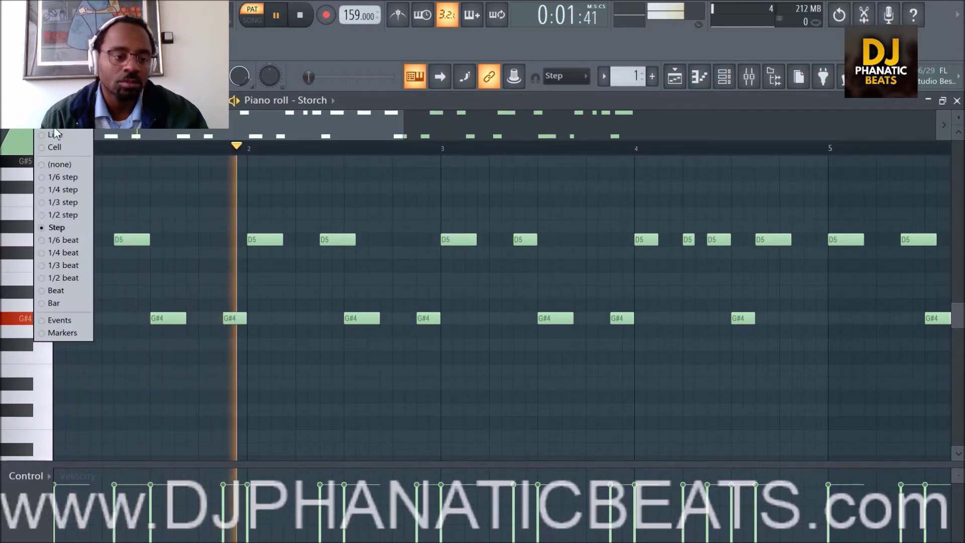
pyautogui.click(69, 217)
pyautogui.press('space')
pyautogui.press('space')
pyautogui.press('space')
pyautogui.scroll(2, 133, 154)
pyautogui.moveTo(114, 244); pyautogui.dragTo(127, 244)
# Step: Replay the opening repeatedly to check its timing, and move the second D5 note in bar 1 another half step later
pyautogui.press('space')
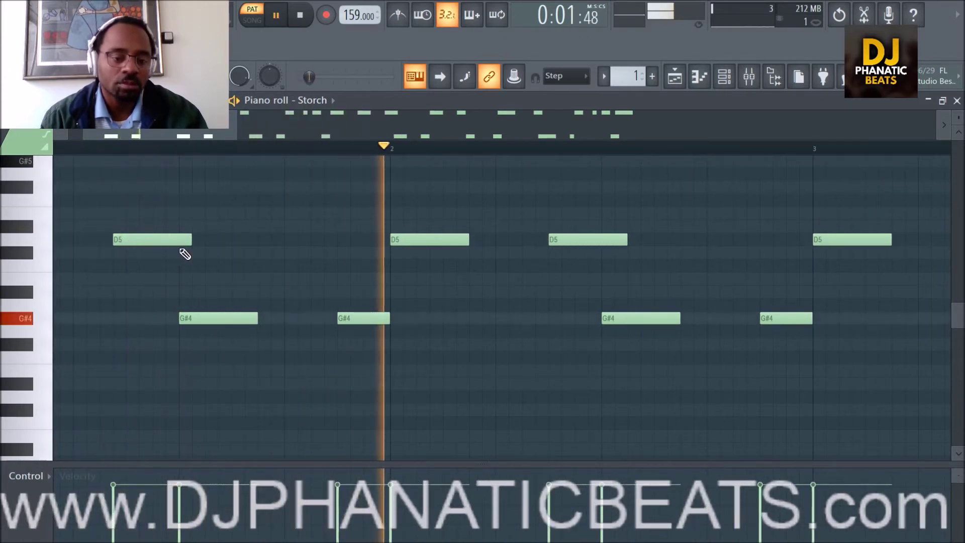
pyautogui.press('space')
pyautogui.press('space')
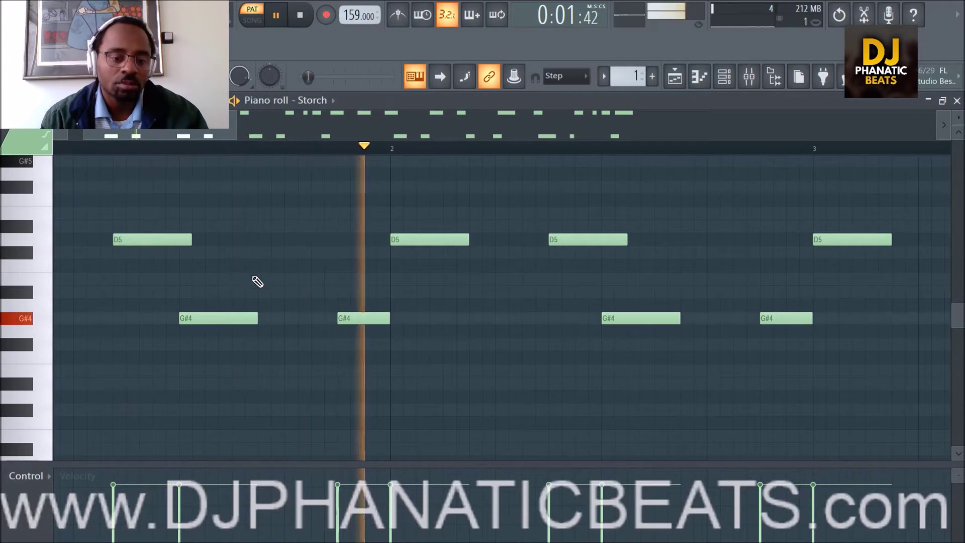
pyautogui.press('space')
pyautogui.press('space')
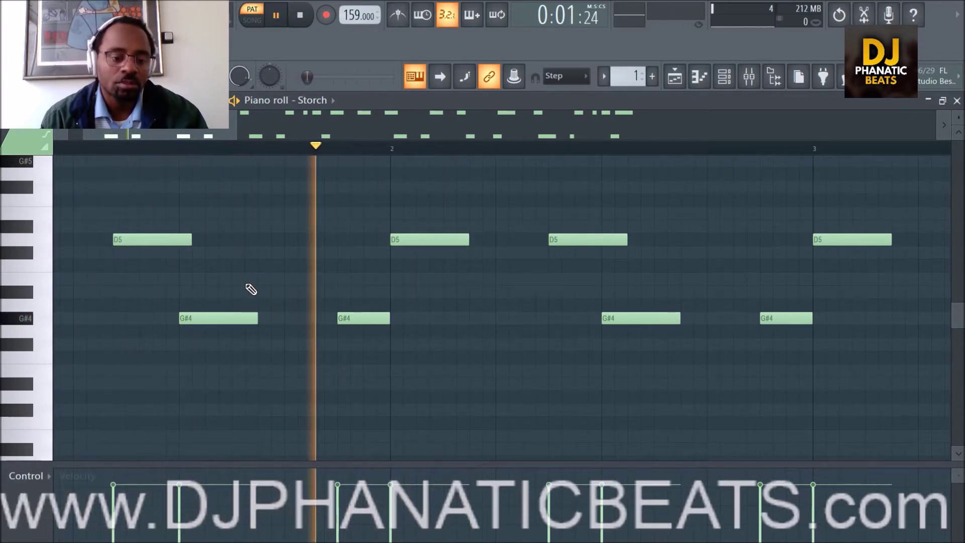
pyautogui.press('space')
pyautogui.press('space')
pyautogui.press('space')
pyautogui.moveTo(131, 240); pyautogui.dragTo(142, 238)
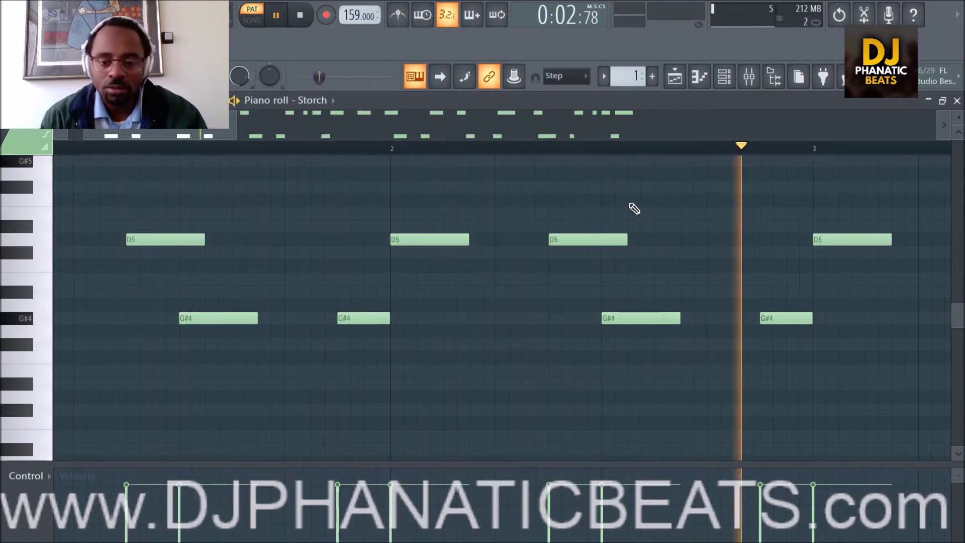
# Step: Play through the whole eight-bar drum pattern and examine the timing of its D5 and G#4 notes
pyautogui.scroll(-3, 622, 153)
pyautogui.scroll(-1, 622, 153)
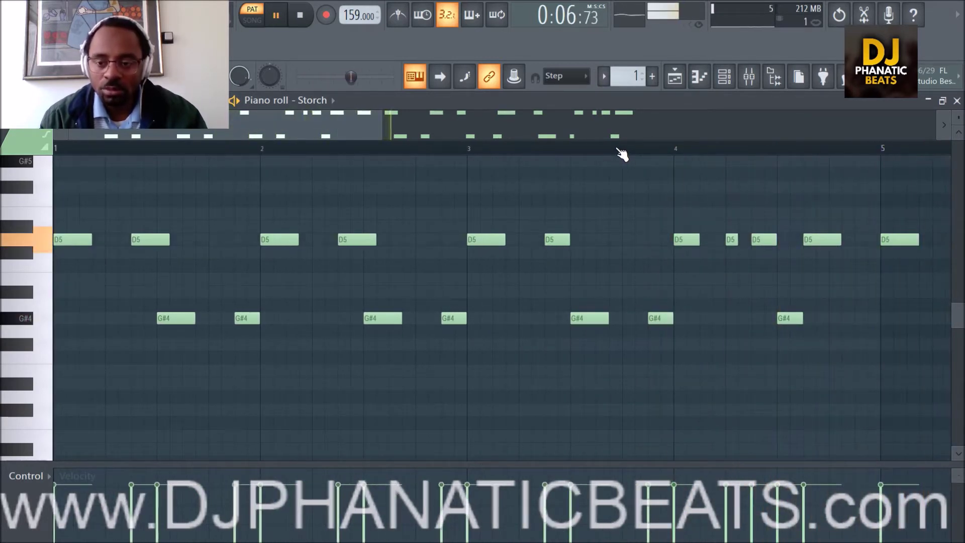
pyautogui.scroll(-3, 622, 151)
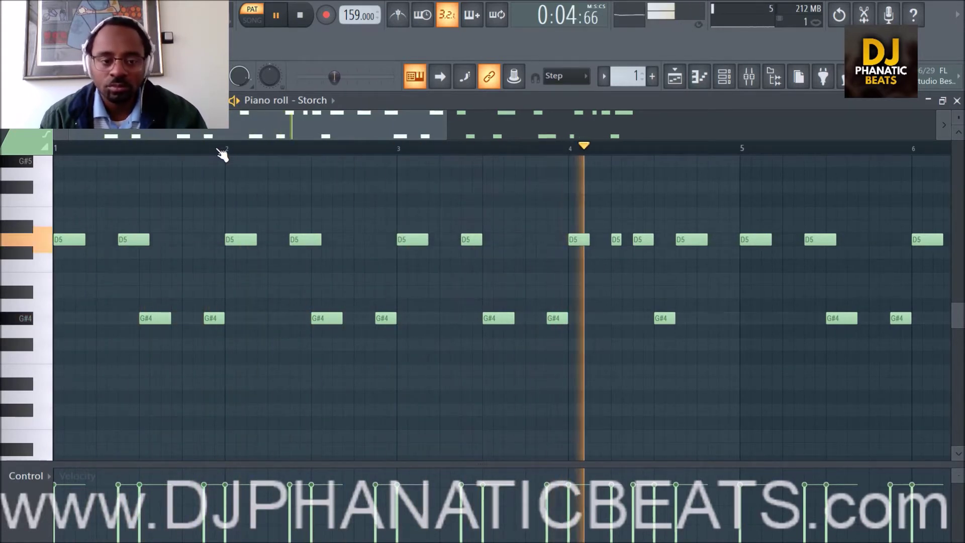
pyautogui.scroll(-2, 222, 153)
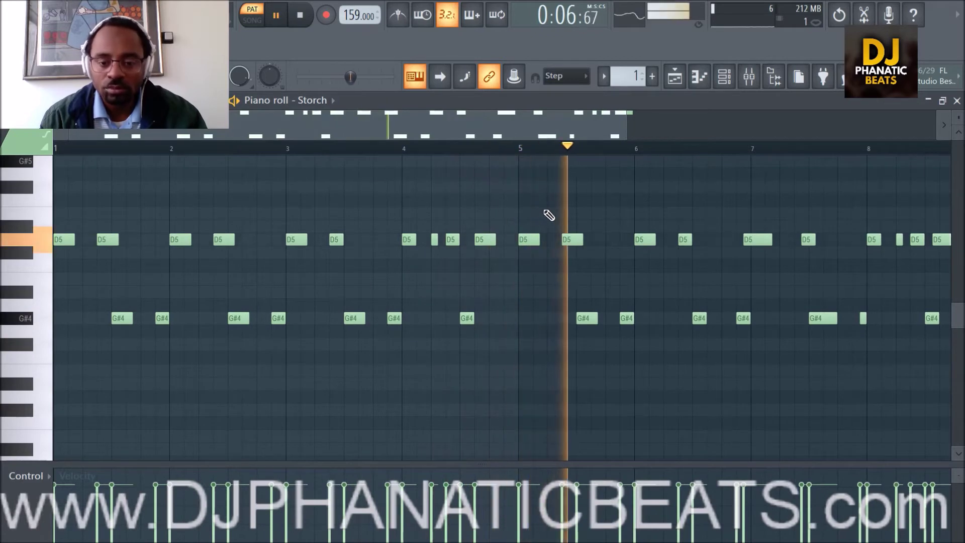
pyautogui.scroll(2, 596, 156)
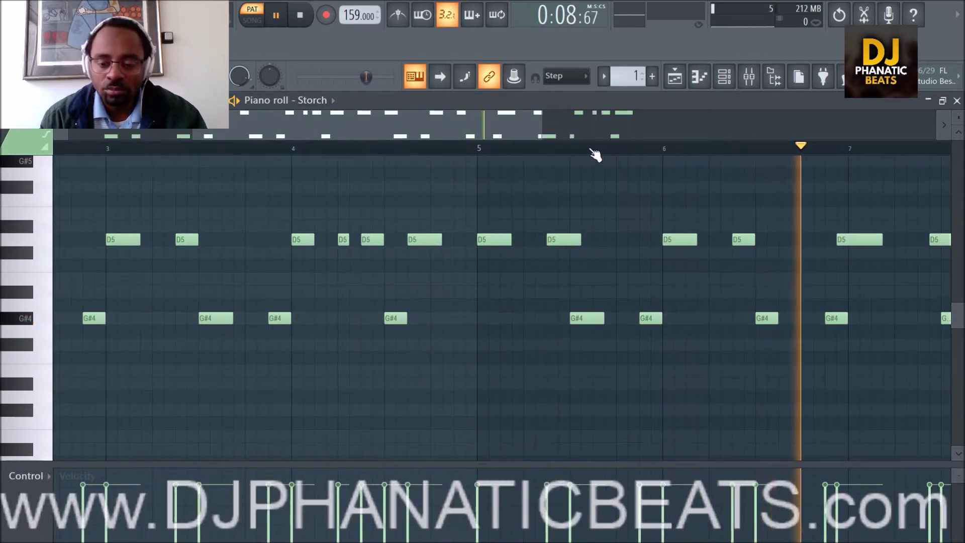
pyautogui.scroll(2, 597, 153)
# Step: Replay bar 4 several times, and run the pattern from its start, to check the timing of bar 4's notes
pyautogui.press('space')
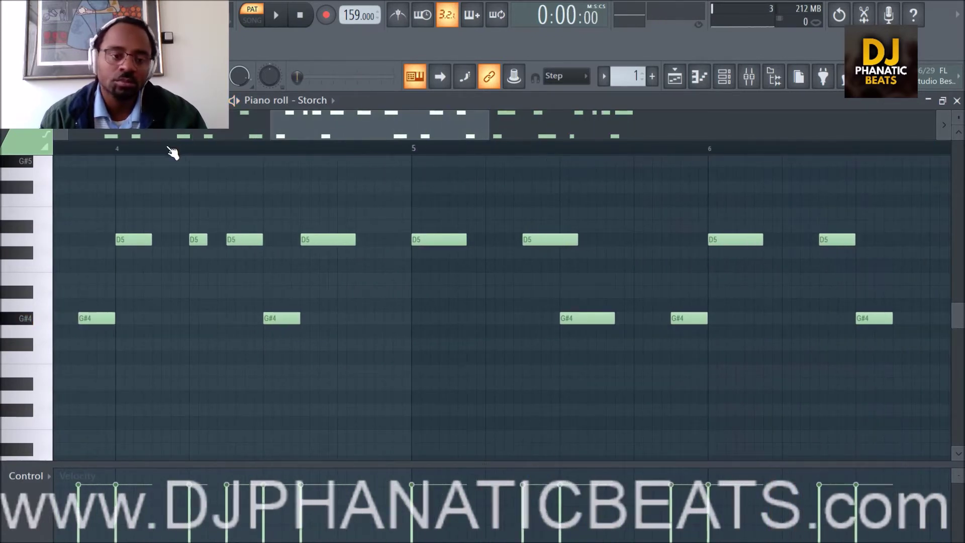
pyautogui.click(121, 149)
pyautogui.press('space')
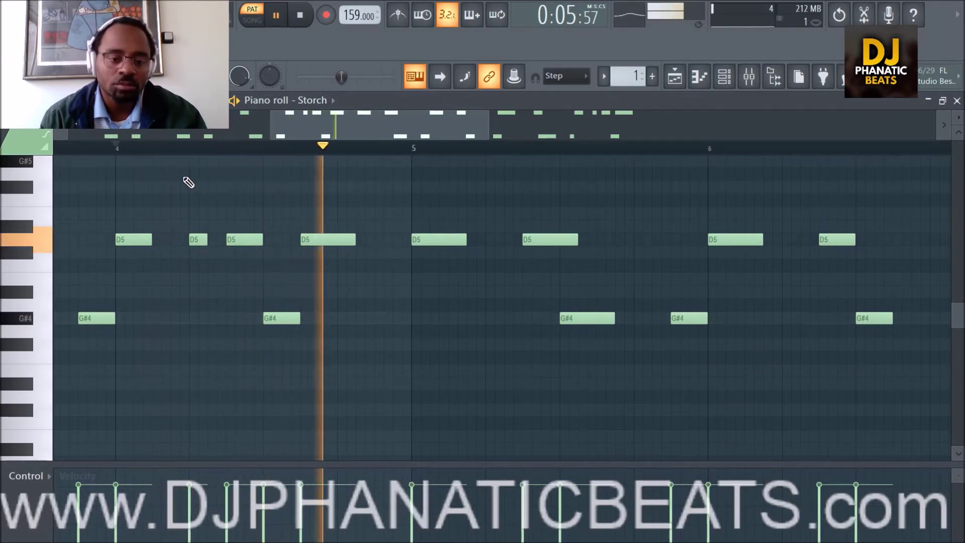
pyautogui.press('space')
pyautogui.press('space')
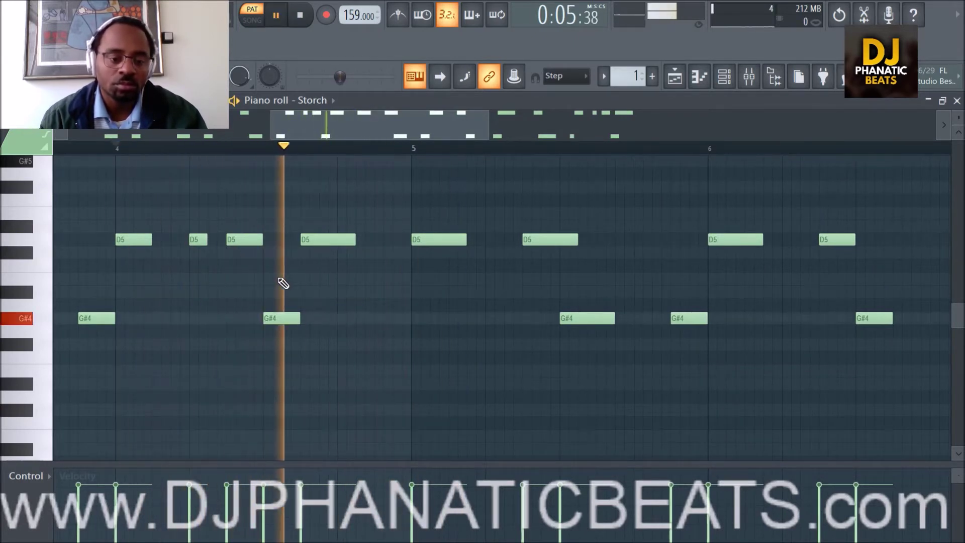
pyautogui.press('space')
pyautogui.click(78, 149)
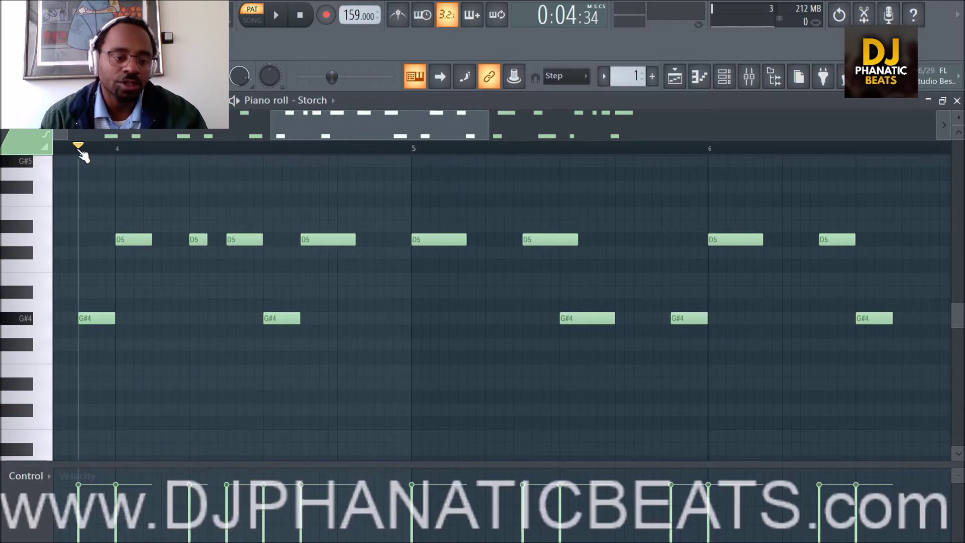
pyautogui.click(114, 240)
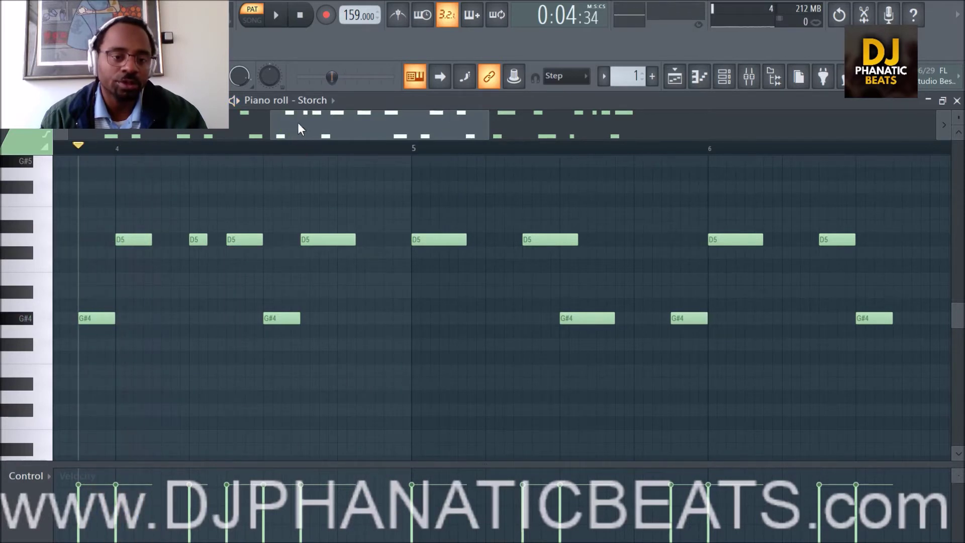
pyautogui.press('space')
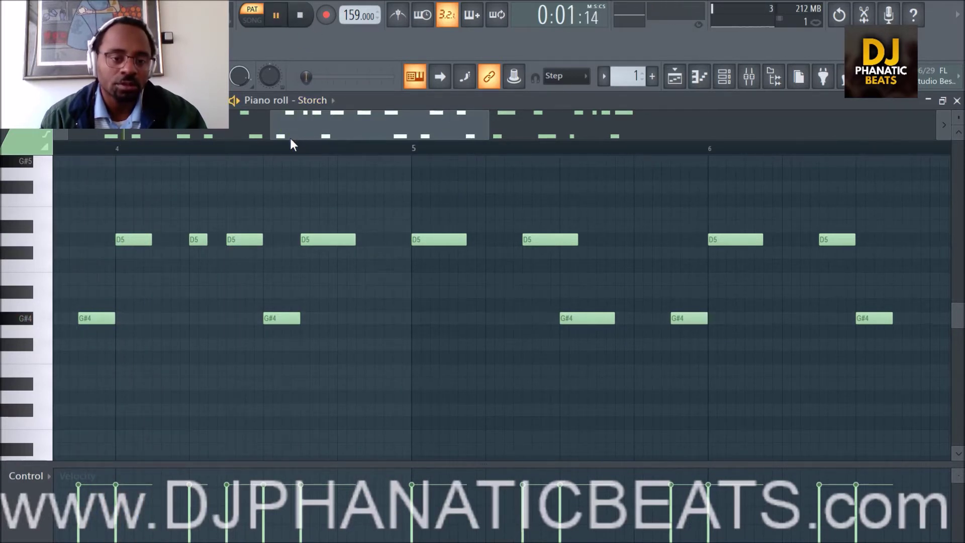
pyautogui.moveTo(283, 120); pyautogui.dragTo(203, 135)
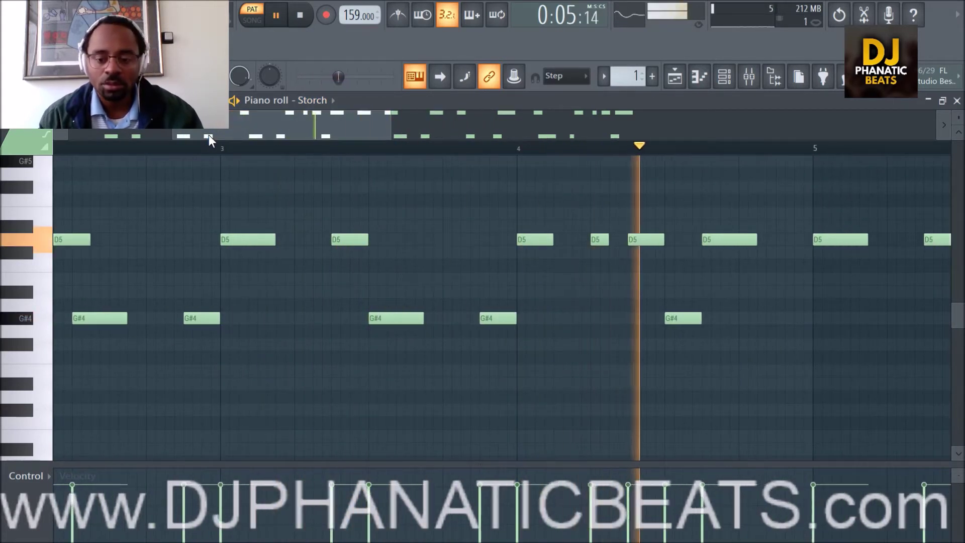
pyautogui.press('space')
# Step: Replace bar 4's G#4 note, trying it on the second beat and moving it to the third beat while replaying the pattern
pyautogui.rightClick(678, 321)
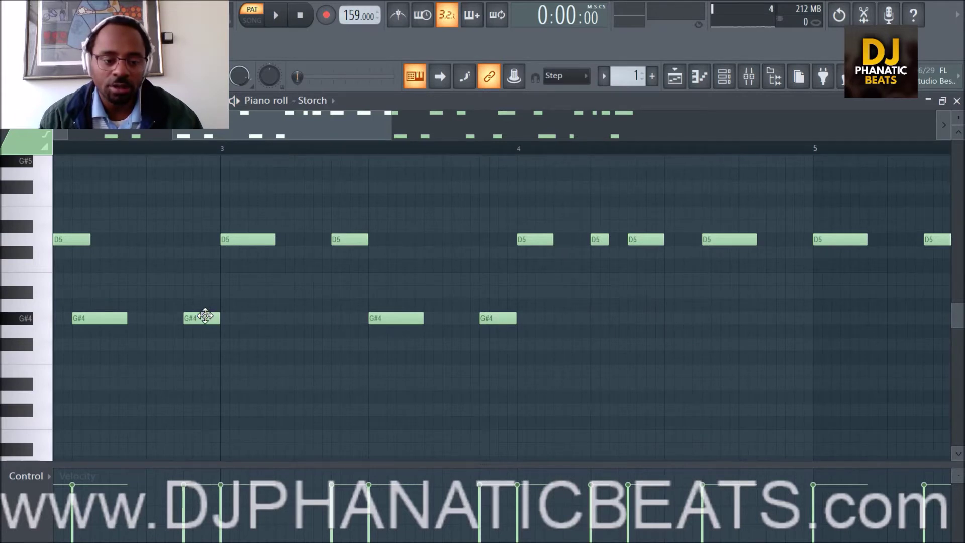
pyautogui.moveTo(294, 318); pyautogui.dragTo(614, 319)
pyautogui.press('space')
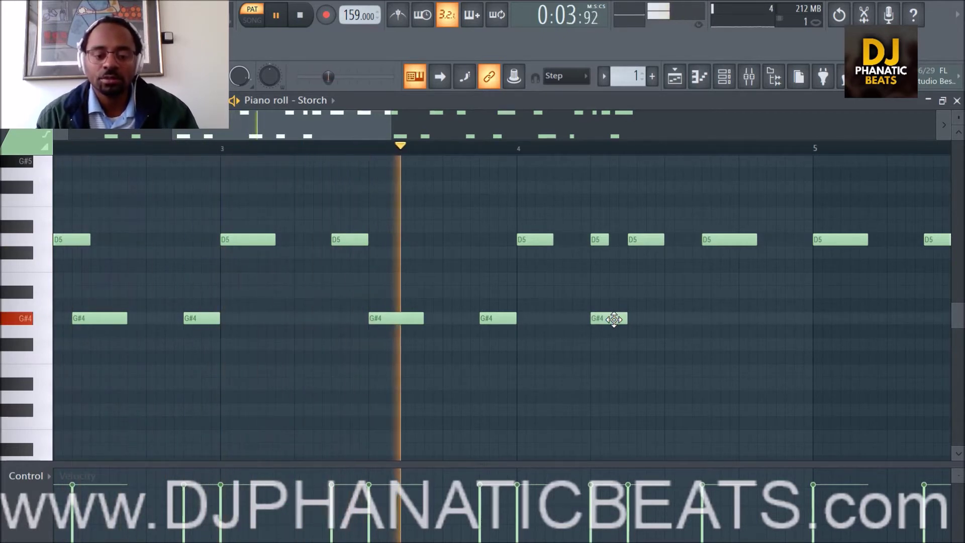
pyautogui.press('space')
pyautogui.moveTo(614, 319); pyautogui.dragTo(684, 325)
pyautogui.press('space')
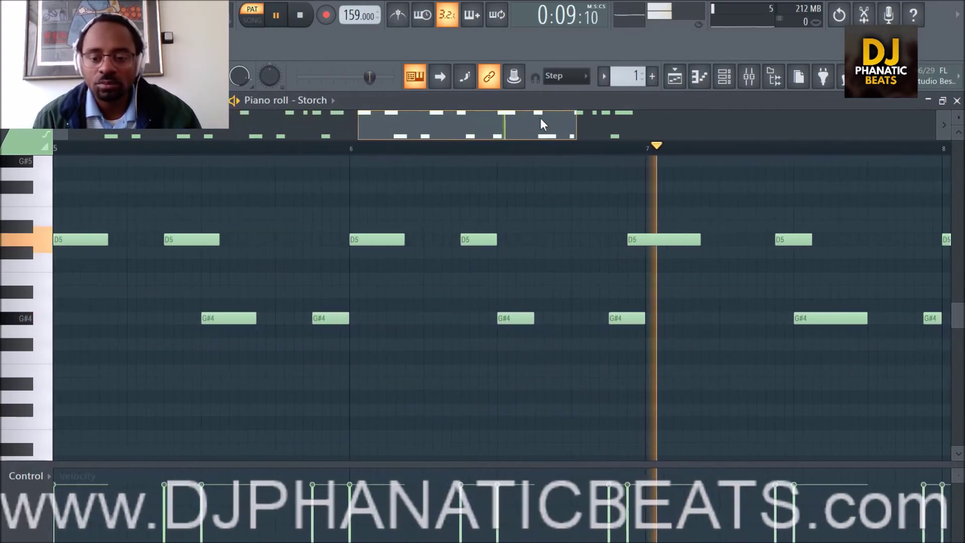
# Step: Stop playback and delete all D5 and G#4 notes in bars 5 to 8
pyautogui.press('space')
pyautogui.moveTo(520, 114); pyautogui.dragTo(455, 117)
pyautogui.scroll(-5, 379, 153)
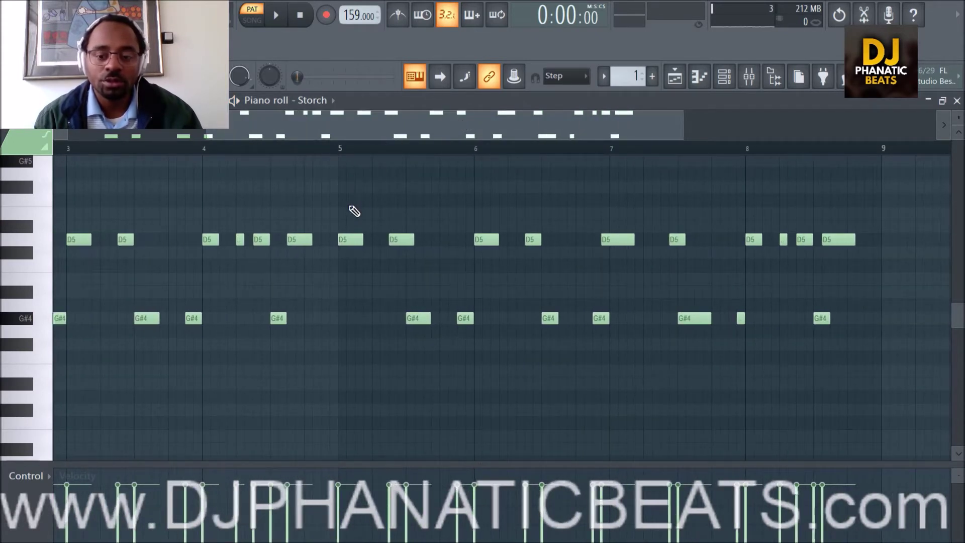
pyautogui.moveTo(351, 215); pyautogui.dragTo(872, 384)
pyautogui.press('Delete')
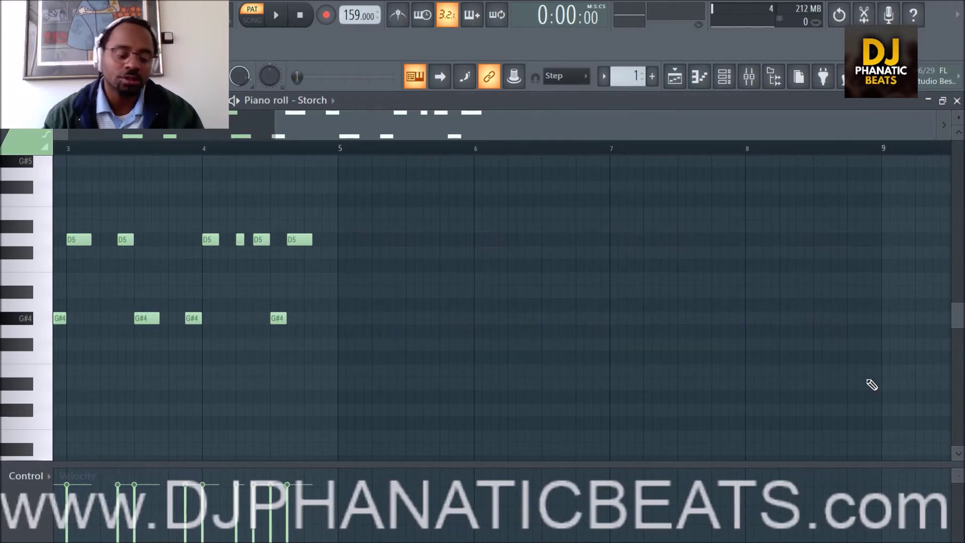
# Step: Duplicate all the notes of bars 1 to 4 into bars 5 to 8, play the result and clear the selection
pyautogui.hotkey('ctrl', 'a')
pyautogui.moveTo(517, 117); pyautogui.dragTo(183, 132)
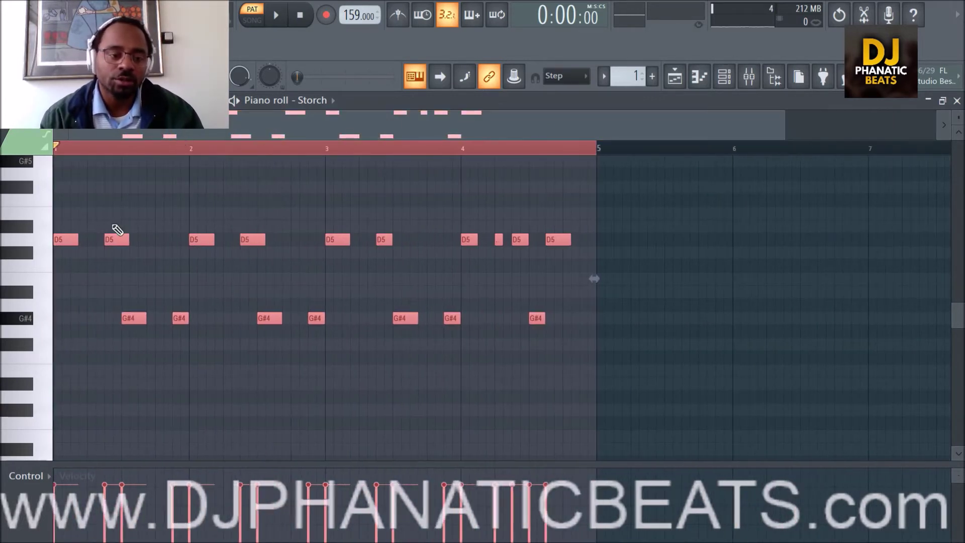
pyautogui.keyDown('shift'); pyautogui.moveTo(72, 239); pyautogui.dragTo(619, 259); pyautogui.keyUp('shift')
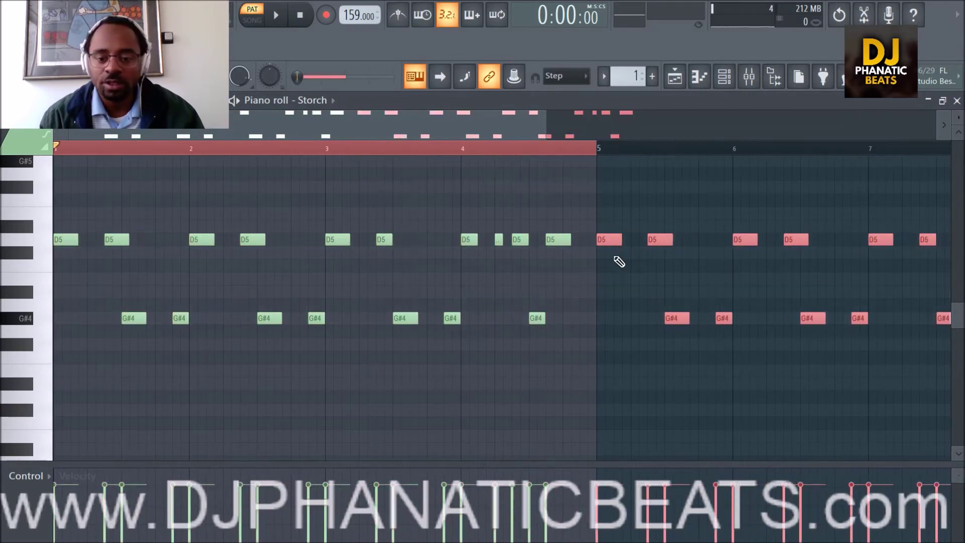
pyautogui.press('space')
pyautogui.scroll(-2, 530, 151)
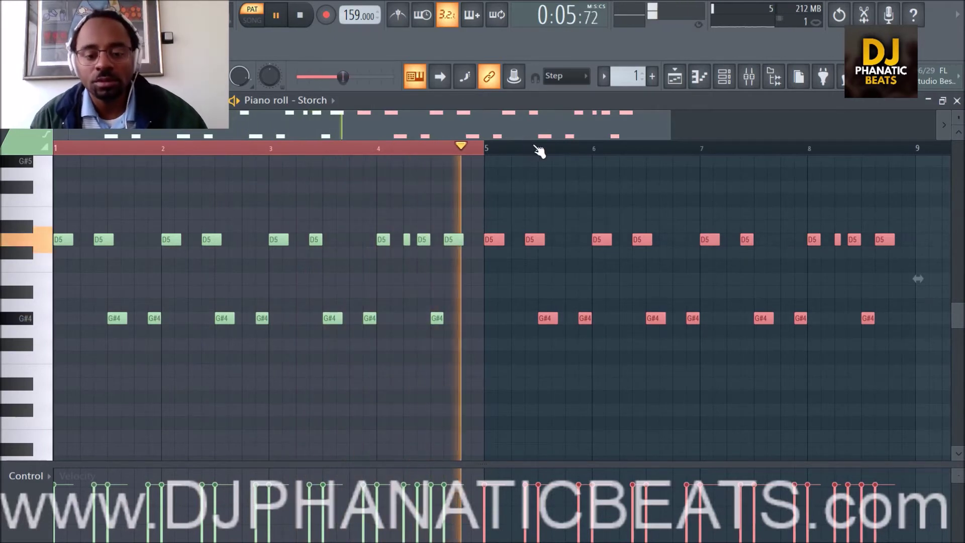
pyautogui.doubleClick(537, 151)
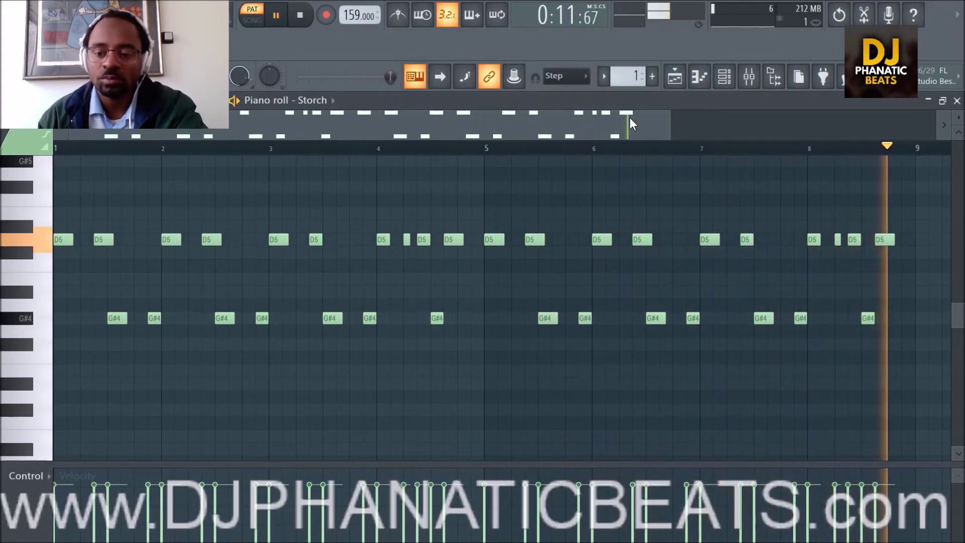
# Step: Bring up the Playlist holding the Pattern 1 clip and widen the Channel rack window
pyautogui.click(680, 82)
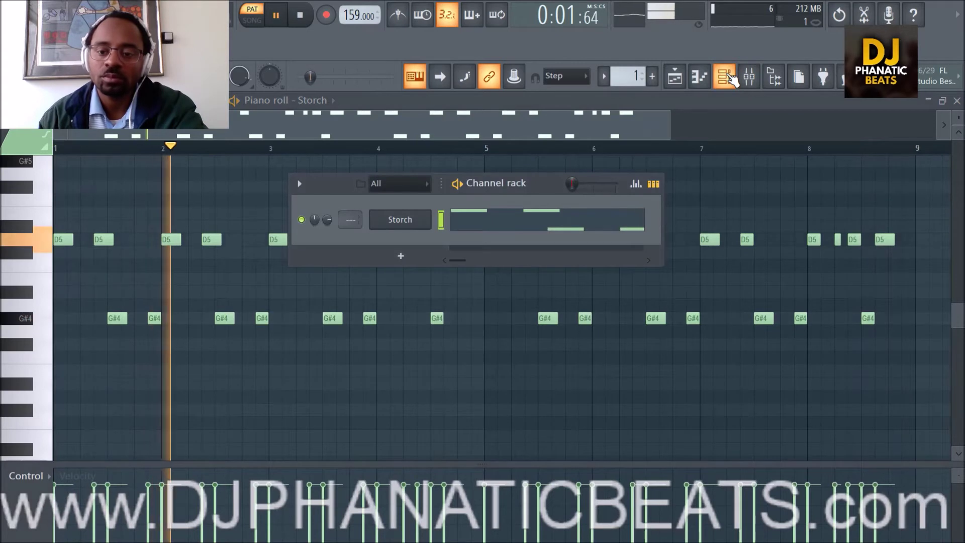
pyautogui.click(699, 79)
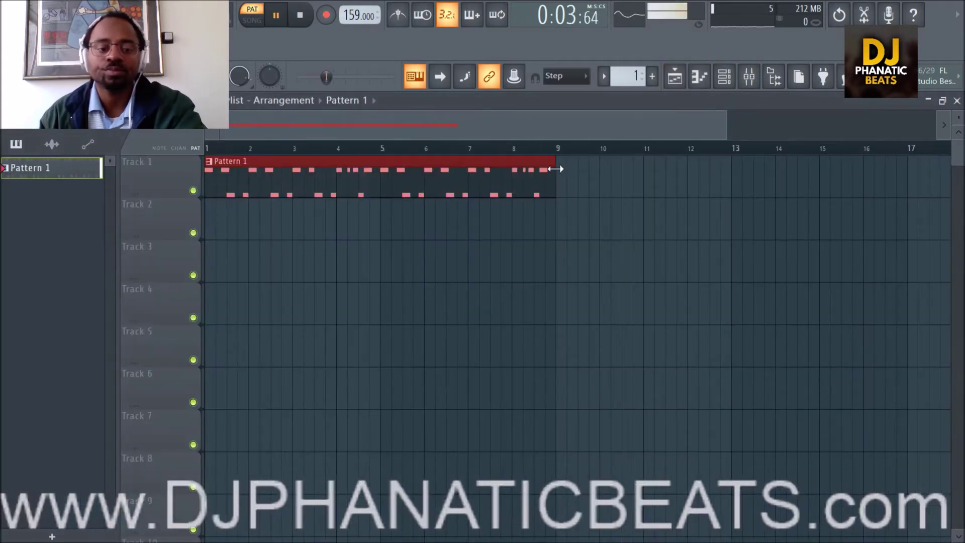
pyautogui.click(725, 76)
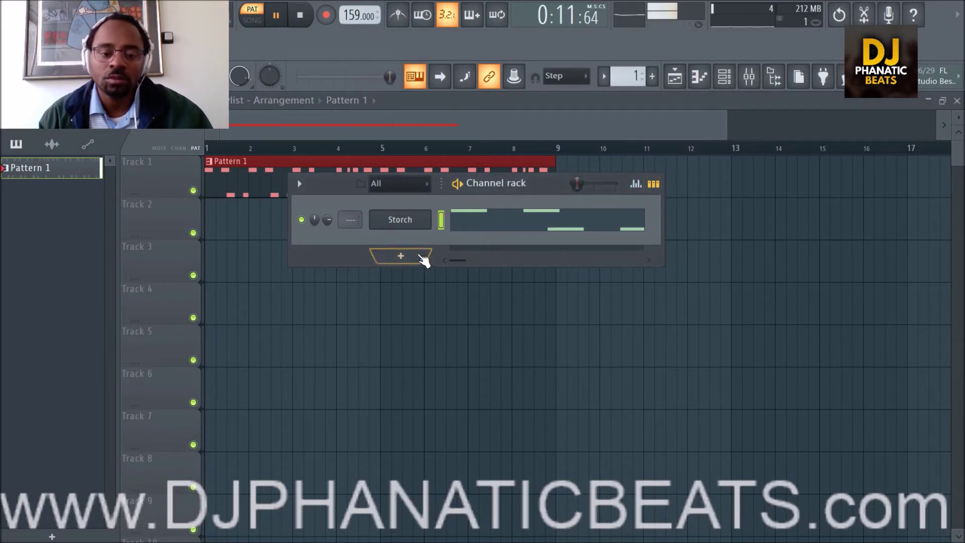
pyautogui.moveTo(662, 265); pyautogui.dragTo(786, 316)
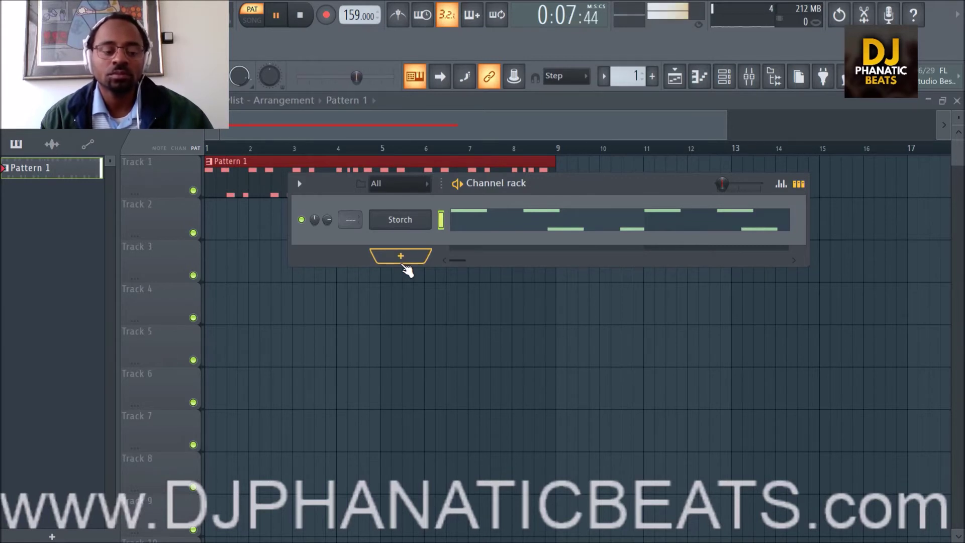
pyautogui.click(454, 301)
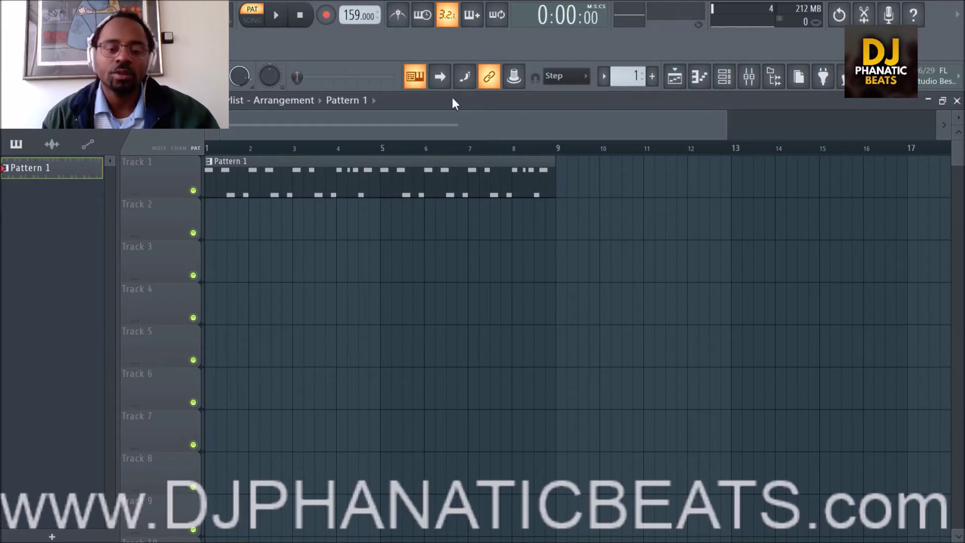
# Step: Create Pattern 2 with its default name and place its clip at bar 1 of Track 2
pyautogui.click(652, 77)
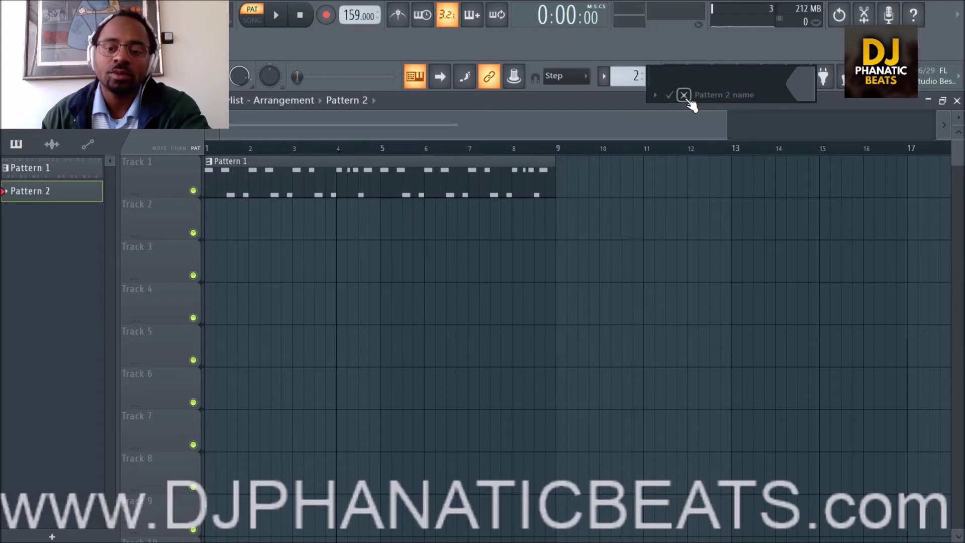
pyautogui.click(670, 95)
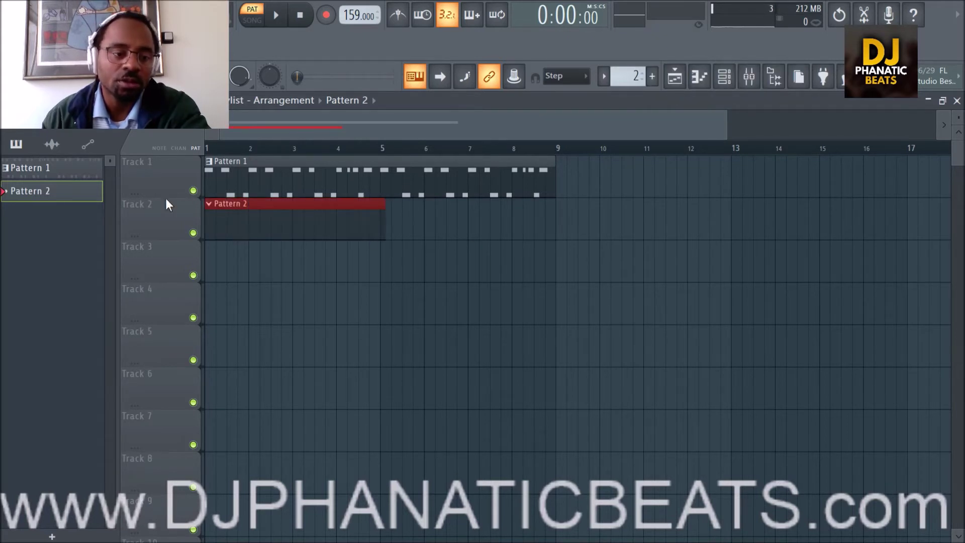
# Step: Browse the sample library to the perc folder of The Oracle Pack Vol. 2 and audition Analog Perc
pyautogui.click(774, 78)
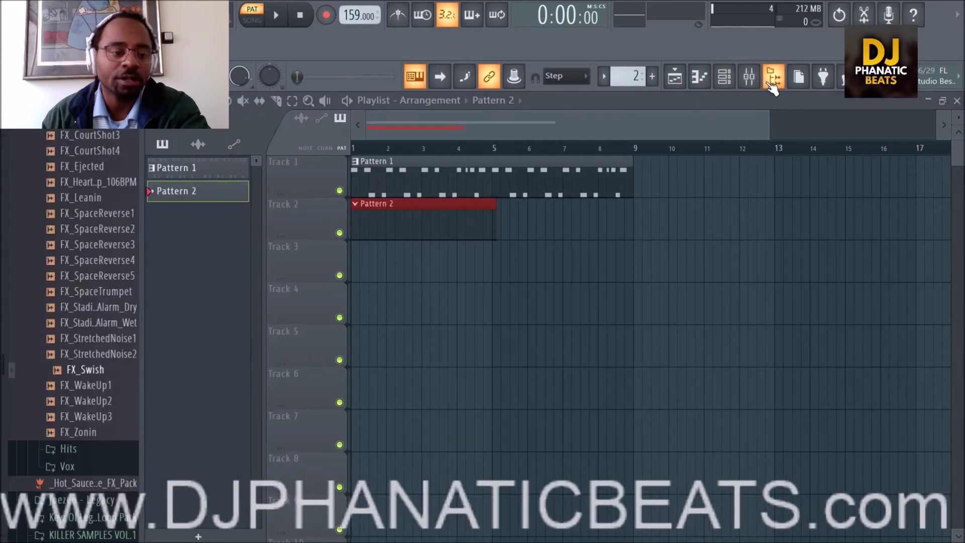
pyautogui.scroll(10, 80, 291)
pyautogui.click(70, 415)
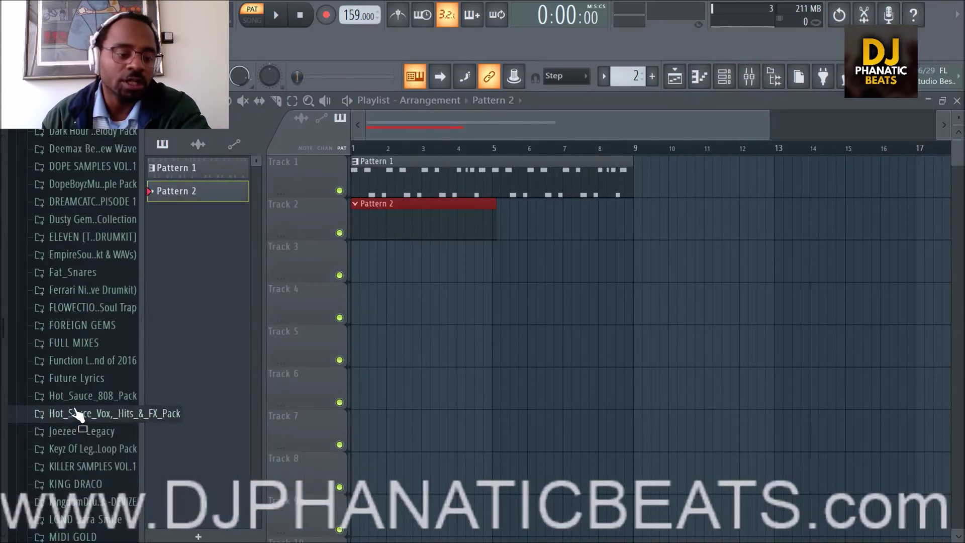
pyautogui.scroll(8, 81, 405)
pyautogui.click(83, 359)
pyautogui.scroll(-3, 86, 361)
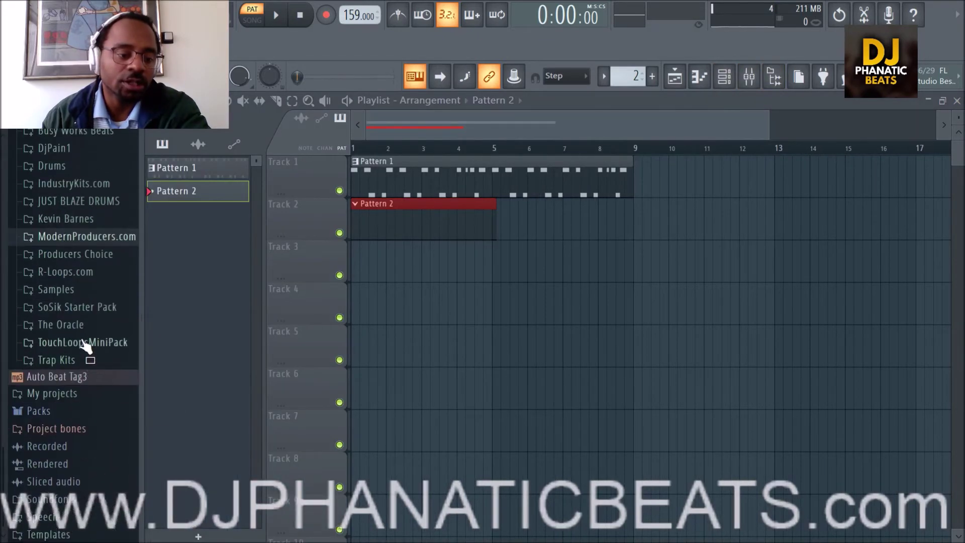
pyautogui.click(77, 324)
pyautogui.scroll(-5, 80, 328)
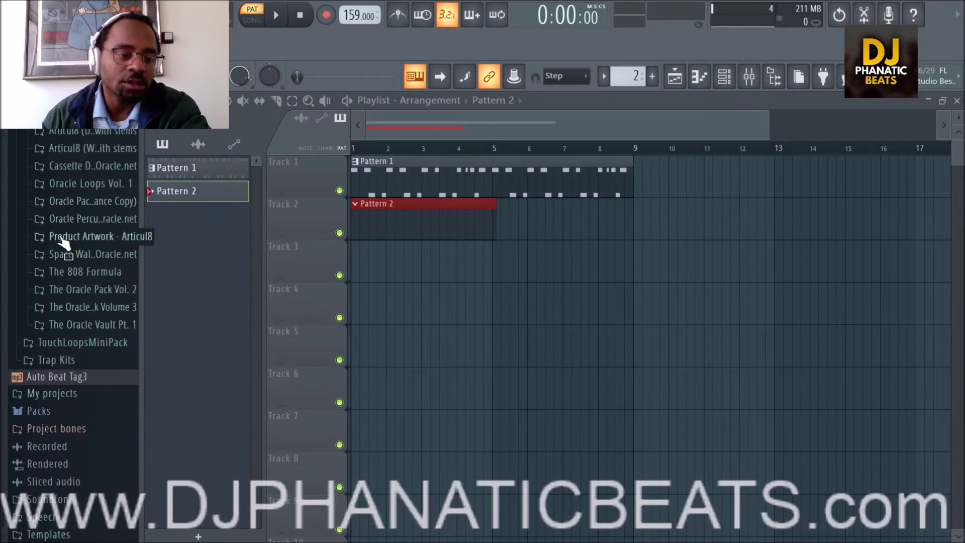
pyautogui.click(73, 295)
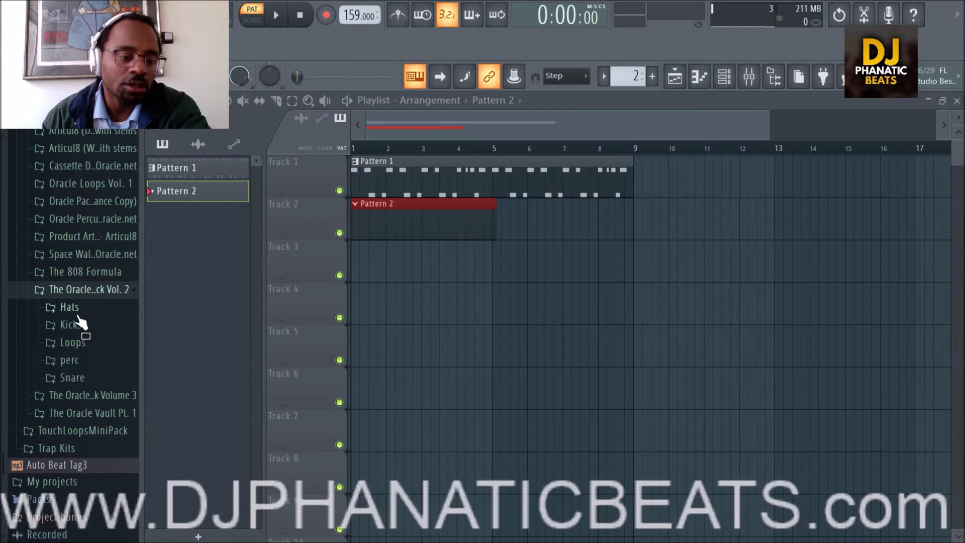
pyautogui.click(77, 358)
pyautogui.click(81, 290)
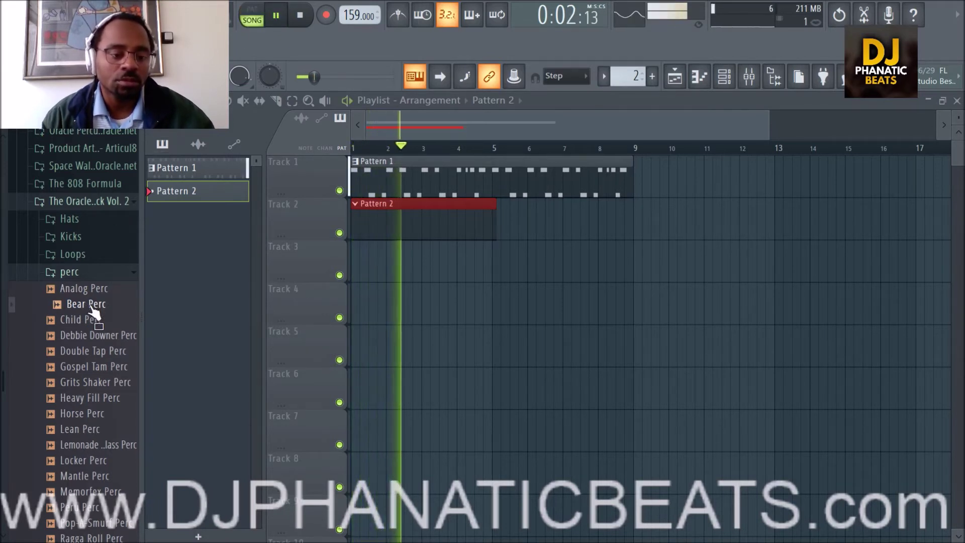
# Step: Audition the perc samples against the playing song and open Grits Shaker Perc in a new channel
pyautogui.moveTo(95, 314); pyautogui.dragTo(99, 390)
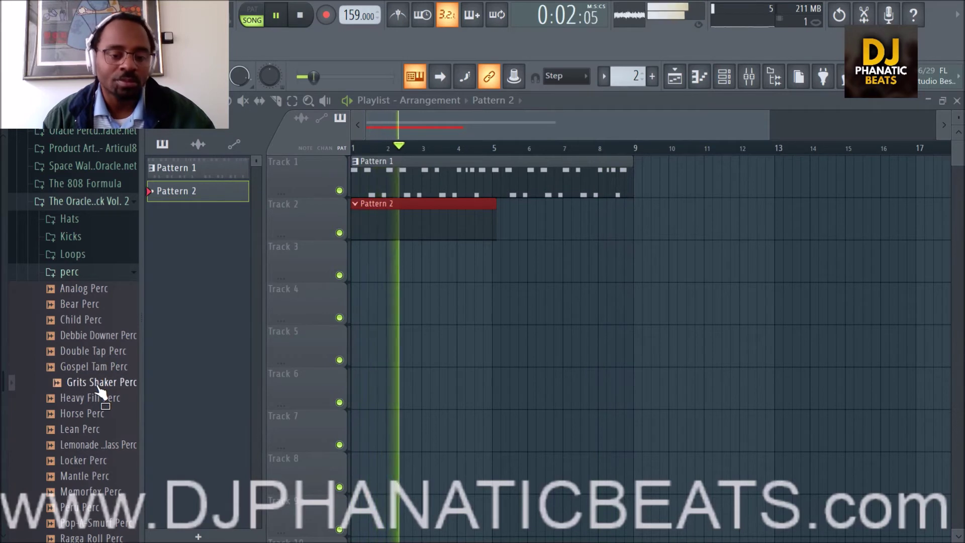
pyautogui.rightClick(95, 382)
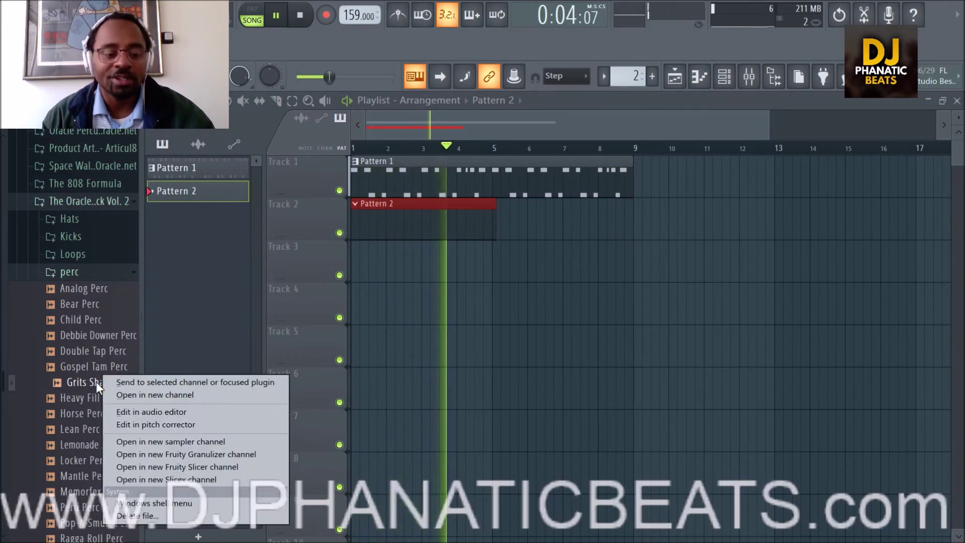
pyautogui.click(129, 395)
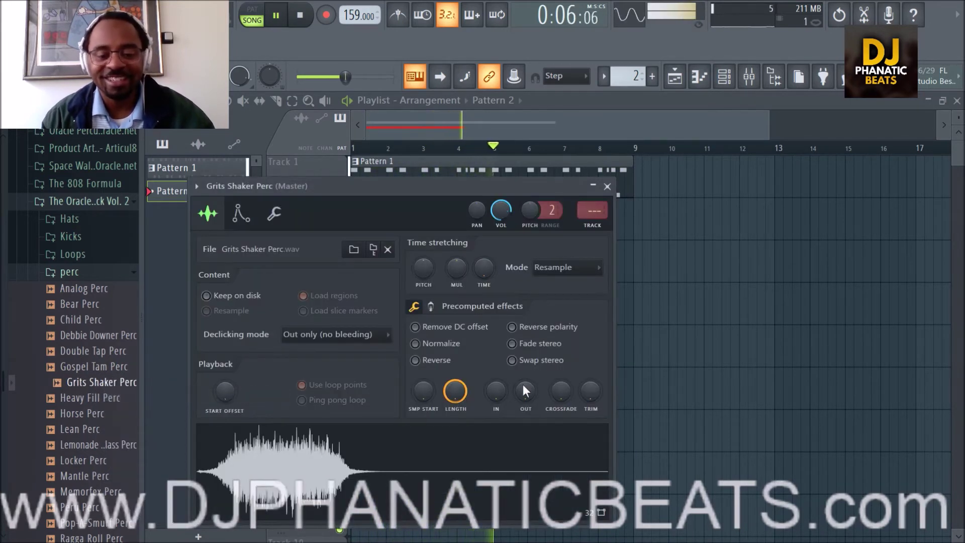
pyautogui.click(608, 187)
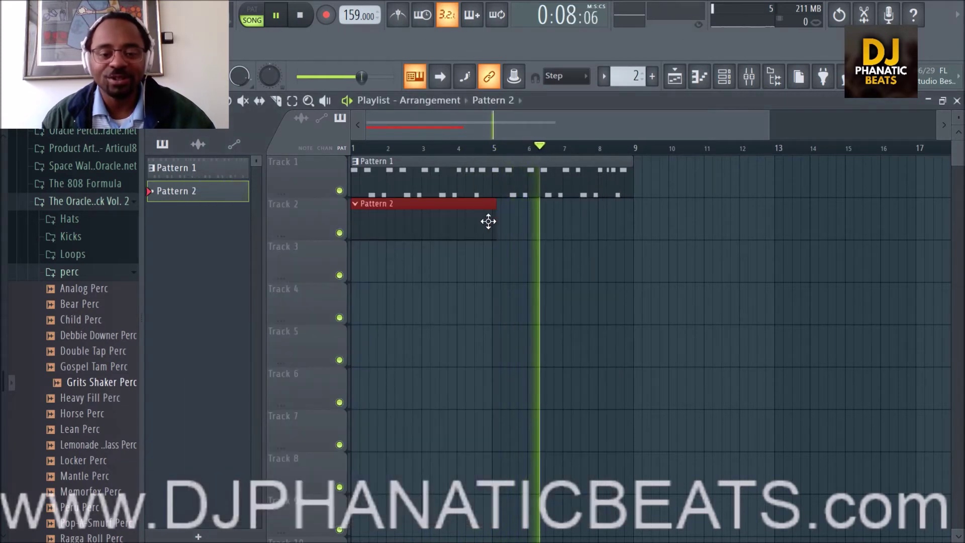
# Step: Shorten the Pattern 2 clip on Track 2 to exactly four bars, ending at bar 5
pyautogui.moveTo(492, 221); pyautogui.dragTo(489, 220)
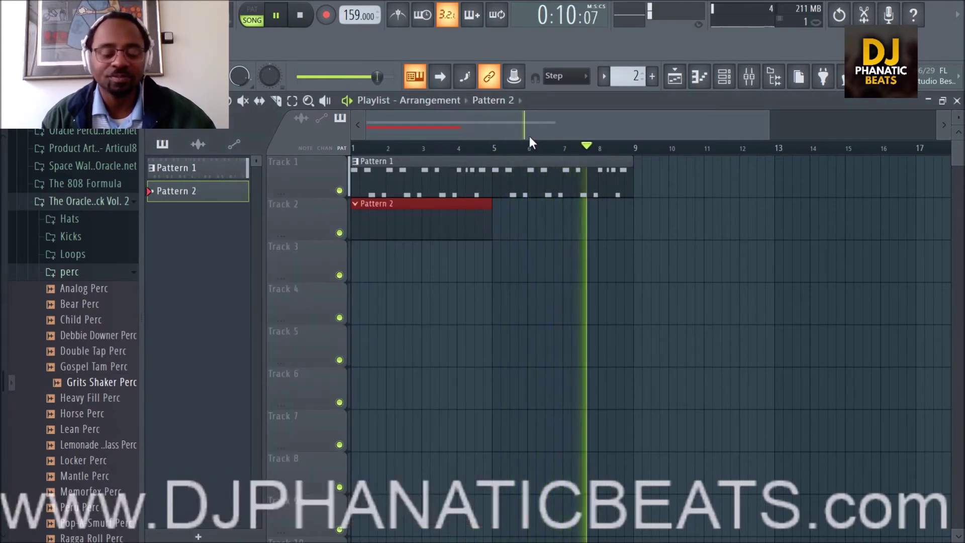
pyautogui.press('space')
# Step: Program Grits Shaker Perc hits on steps 5, 13, 21 and 29 of Pattern 2, widening the channel rack to 32 steps
pyautogui.click(720, 85)
pyautogui.press('space')
pyautogui.click(651, 244)
pyautogui.click(748, 244)
pyautogui.press('space')
pyautogui.press('space')
pyautogui.moveTo(782, 183); pyautogui.dragTo(664, 225)
pyautogui.click(695, 285)
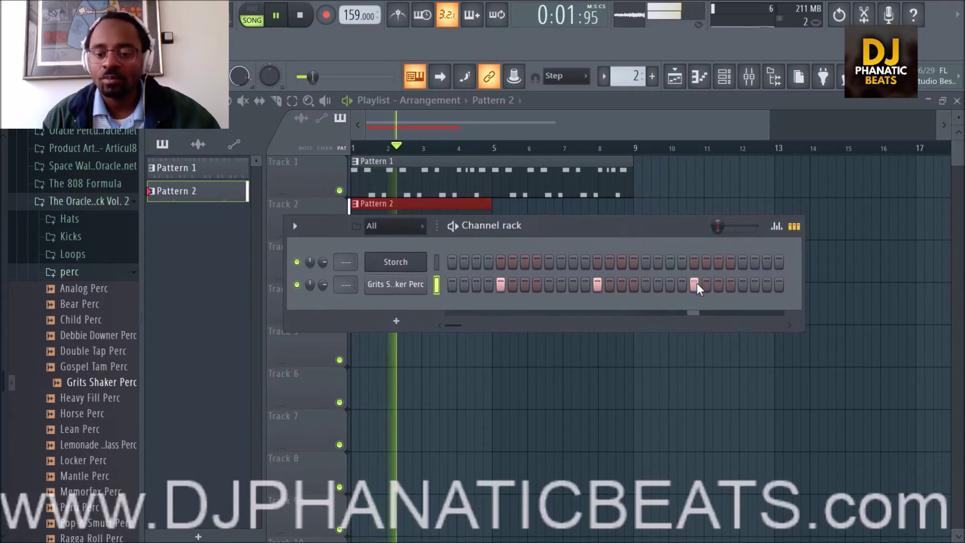
pyautogui.moveTo(805, 299); pyautogui.dragTo(835, 299)
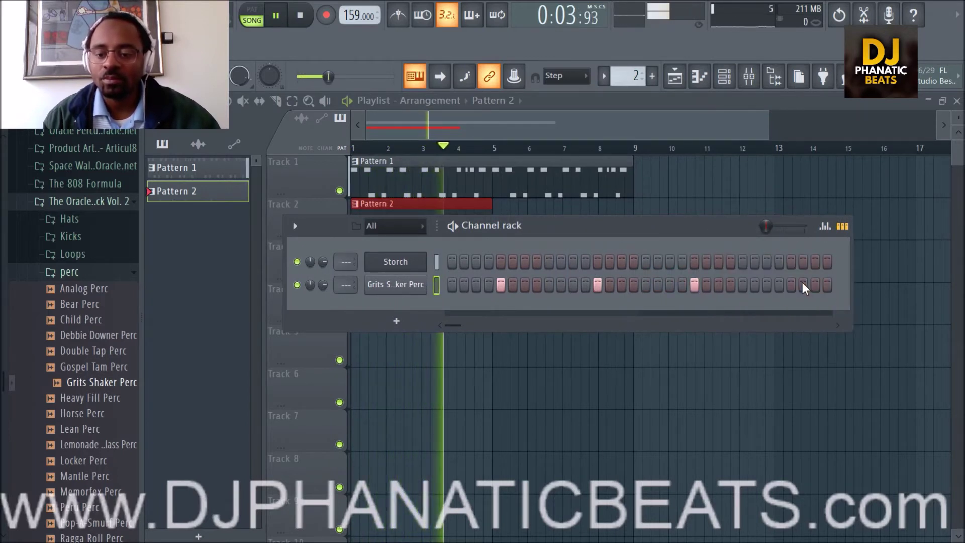
pyautogui.moveTo(676, 234); pyautogui.dragTo(610, 355)
pyautogui.press('space')
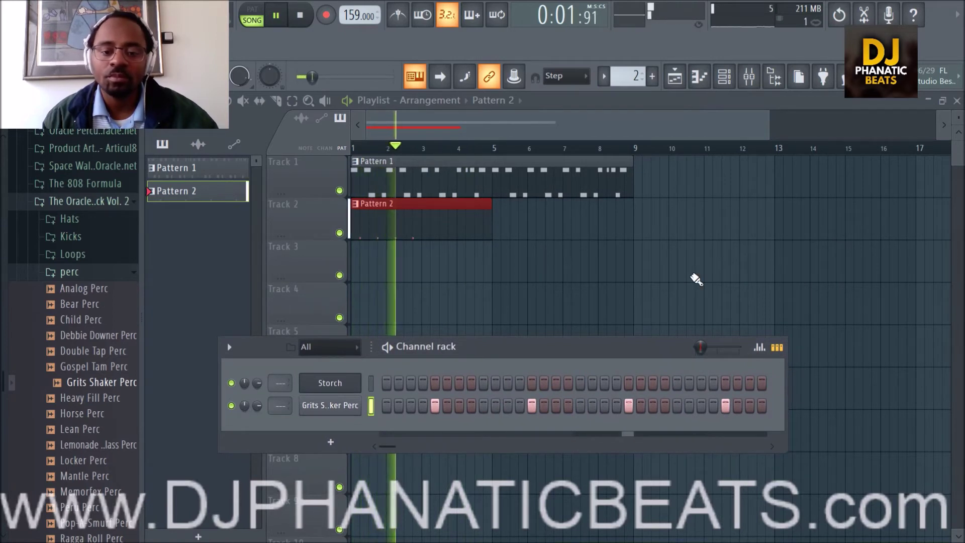
# Step: Shorten the Pattern 2 clip to two bars and duplicate it three times so Track 2 is filled up to bar 9
pyautogui.click(693, 273)
pyautogui.moveTo(491, 216); pyautogui.dragTo(421, 218)
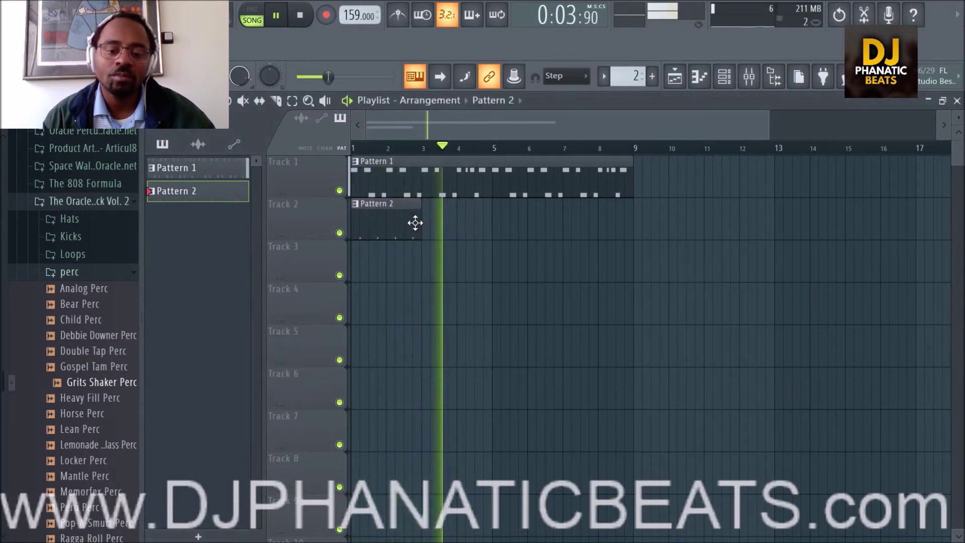
pyautogui.click(385, 225)
pyautogui.hotkey('ctrl', 'b')
pyautogui.hotkey('ctrl', 'b')
pyautogui.hotkey('ctrl', 'b')
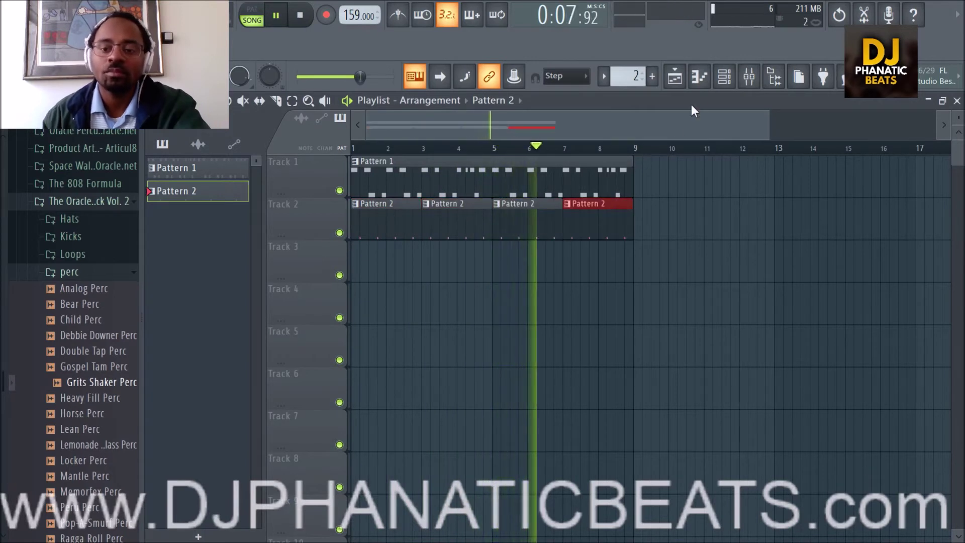
# Step: Inspect the Grits Shaker Perc channel's miscellaneous functions and sample settings
pyautogui.click(727, 86)
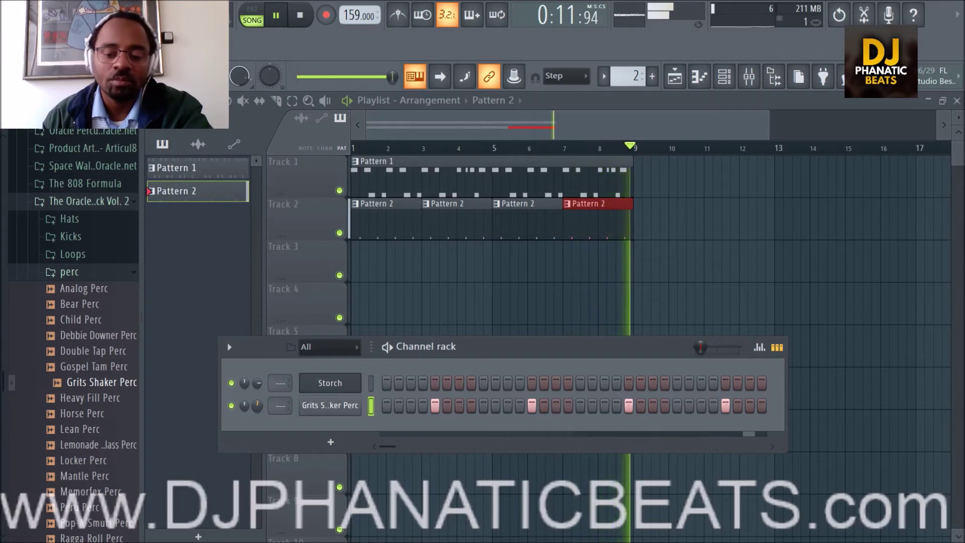
pyautogui.click(330, 405)
pyautogui.click(291, 217)
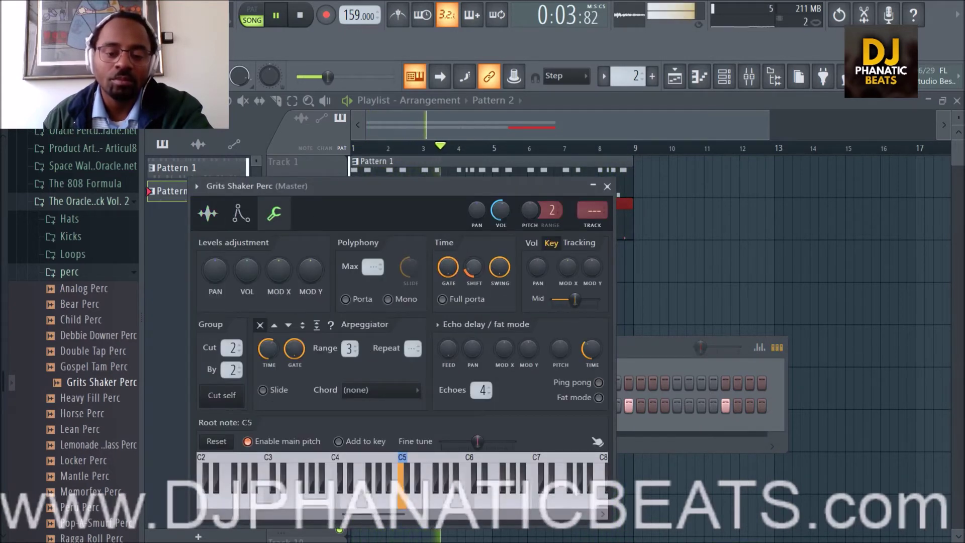
pyautogui.click(208, 214)
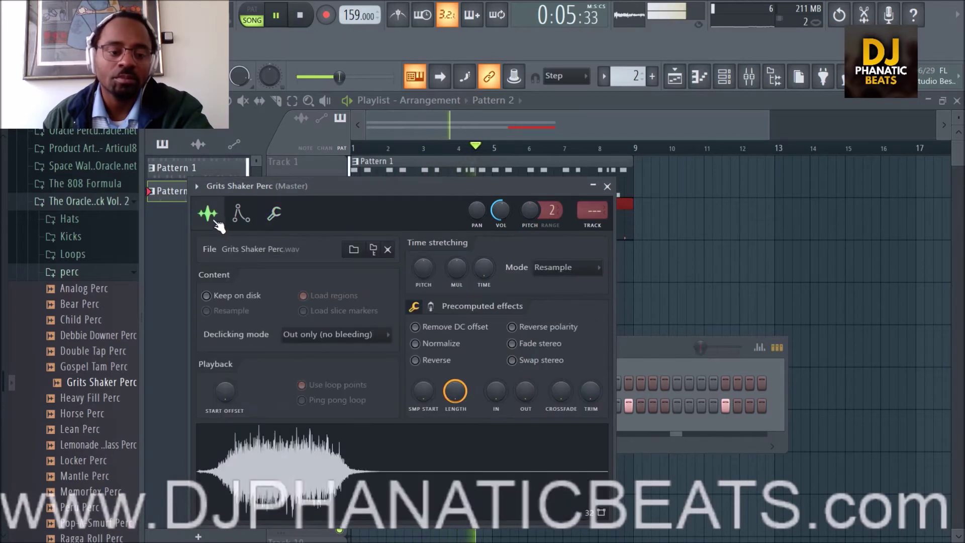
pyautogui.click(607, 187)
pyautogui.rightClick(732, 217)
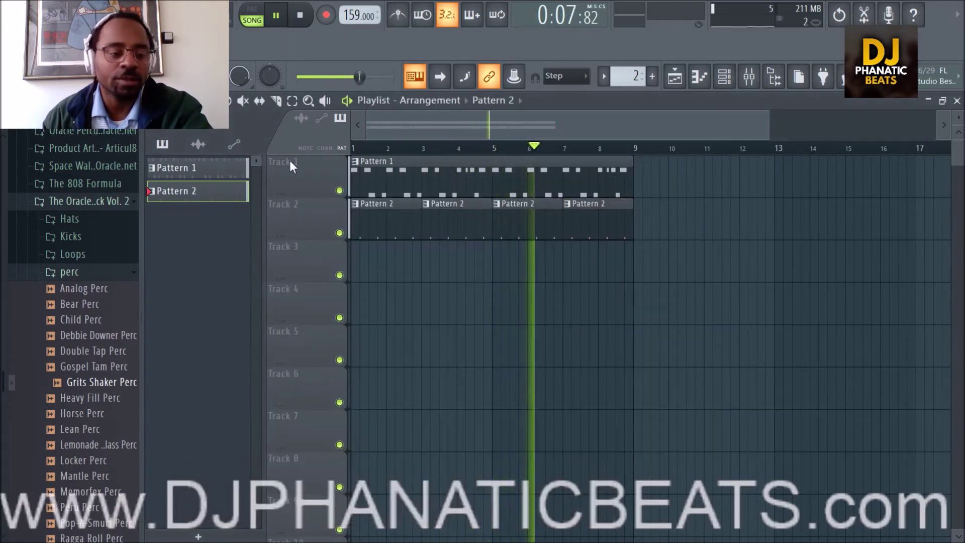
# Step: Audition the perc samples from the Lemonade one down to Pop-A-Smurf Perc against the playing song
pyautogui.click(97, 445)
pyautogui.click(98, 460)
pyautogui.click(97, 476)
pyautogui.click(92, 492)
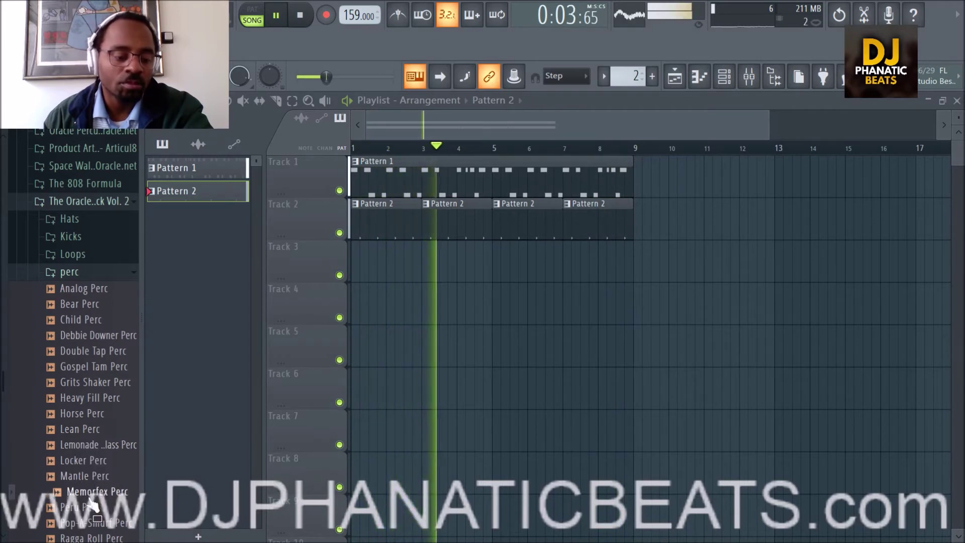
pyautogui.click(92, 507)
pyautogui.scroll(-4, 93, 409)
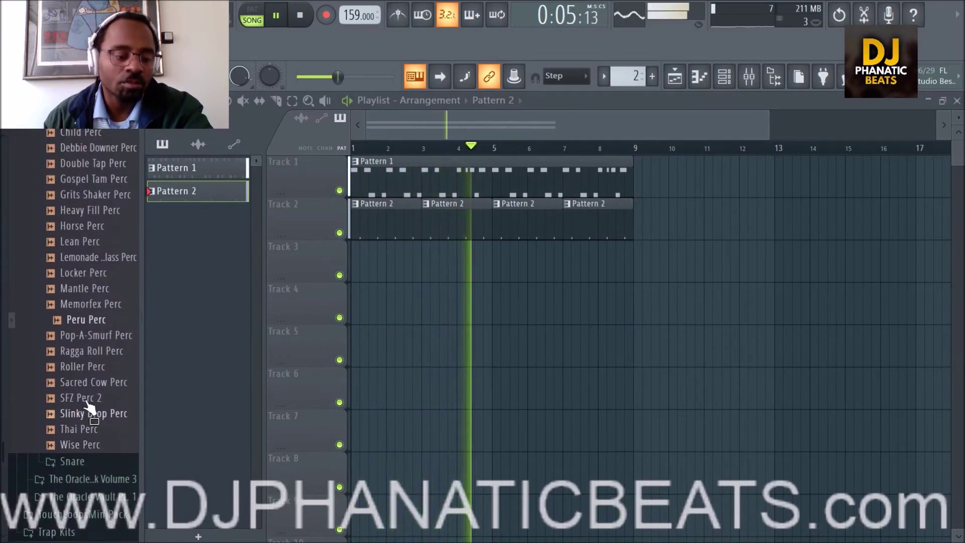
pyautogui.click(90, 341)
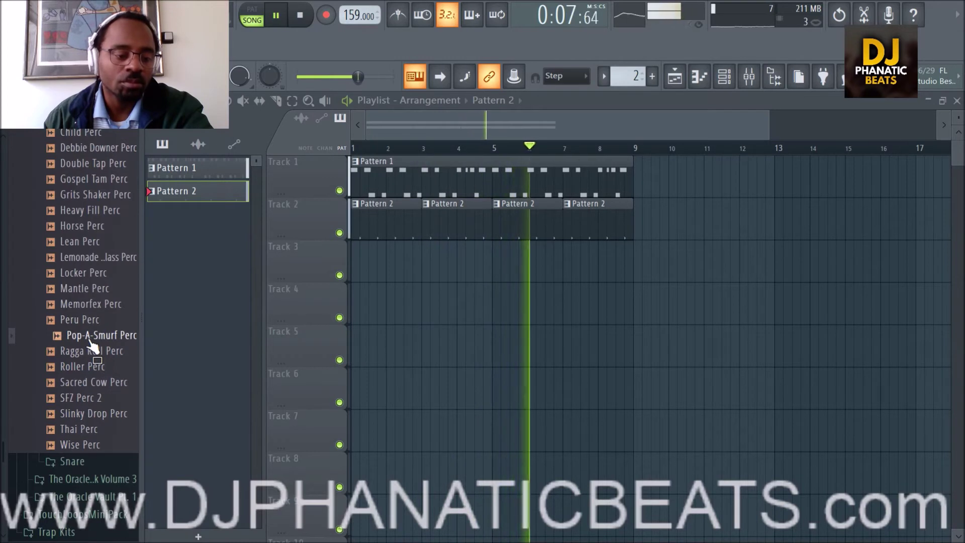
# Step: Audition the remaining perc samples from Ragga Roll Perc to Wise Perc against the playing song
pyautogui.click(92, 354)
pyautogui.click(94, 370)
pyautogui.click(95, 385)
pyautogui.click(96, 402)
pyautogui.click(96, 413)
pyautogui.click(97, 429)
pyautogui.click(97, 444)
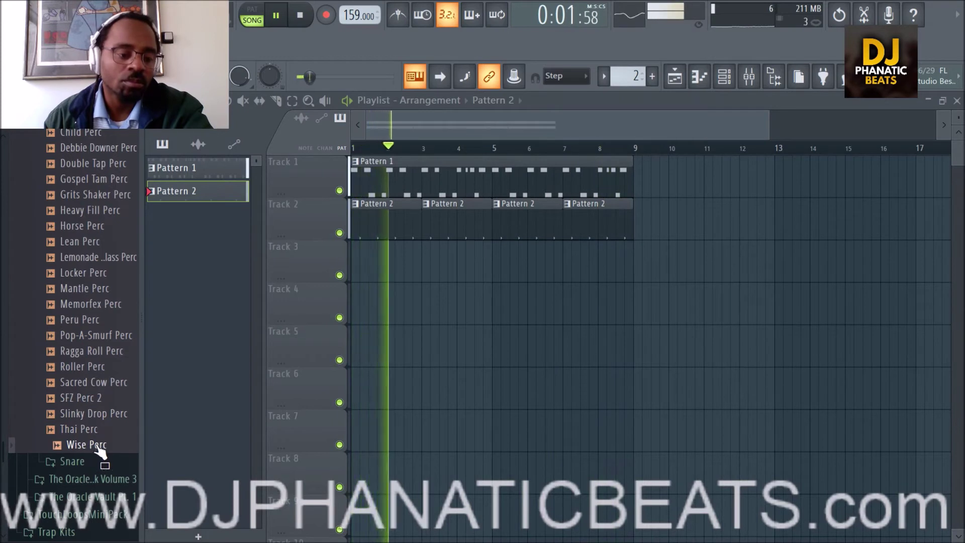
# Step: Collapse the perc folder and set the project tempo to 160 BPM
pyautogui.scroll(5, 101, 453)
pyautogui.click(97, 273)
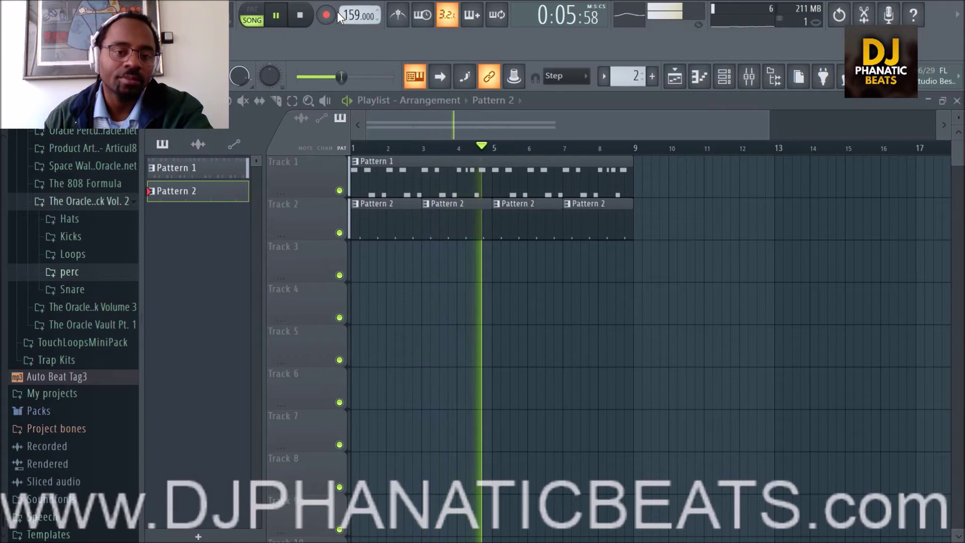
pyautogui.scroll(1, 352, 16)
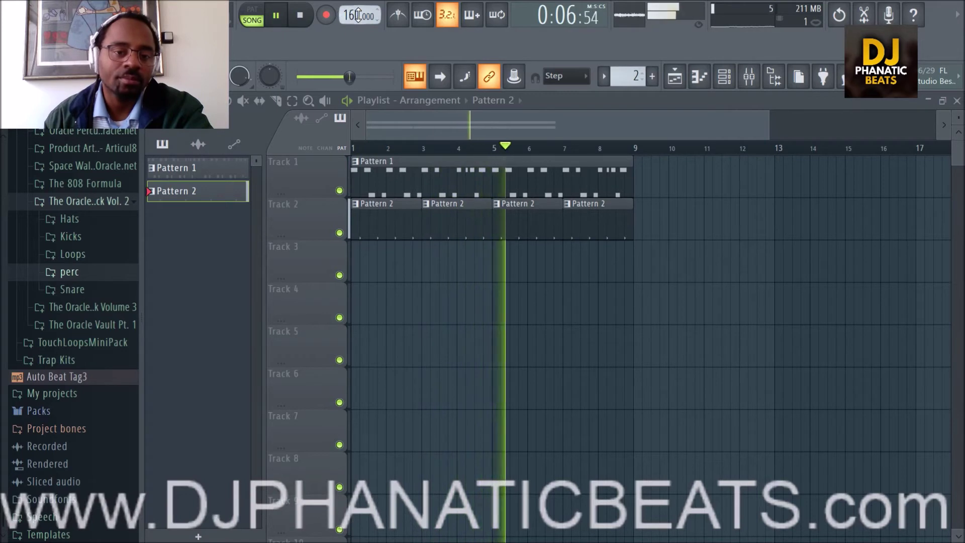
# Step: Audition samples in The Oracle Pack Vol. 2 Loops folder, including Hat Loop 1, Hat Loop 2, Park Pipes and Stepper, and collapse the folder
pyautogui.click(75, 254)
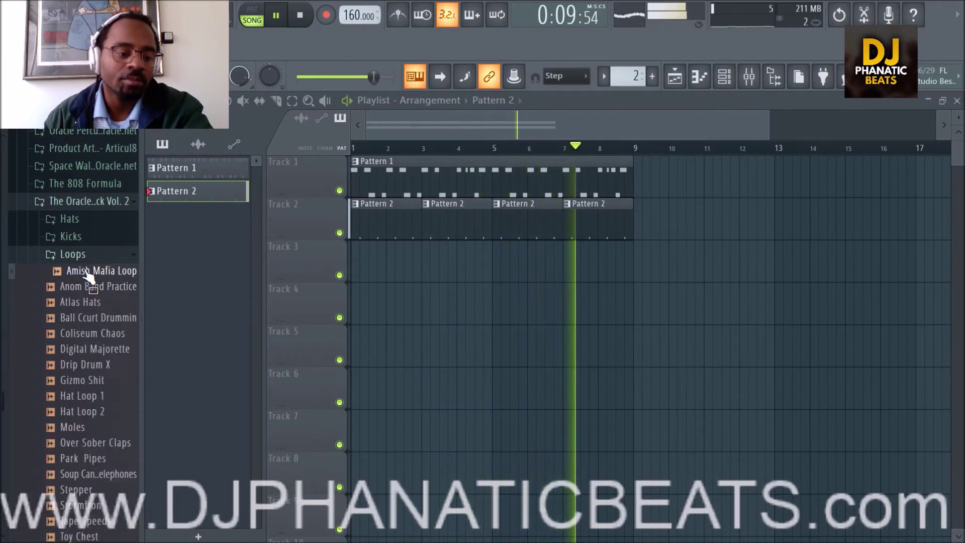
pyautogui.click(86, 286)
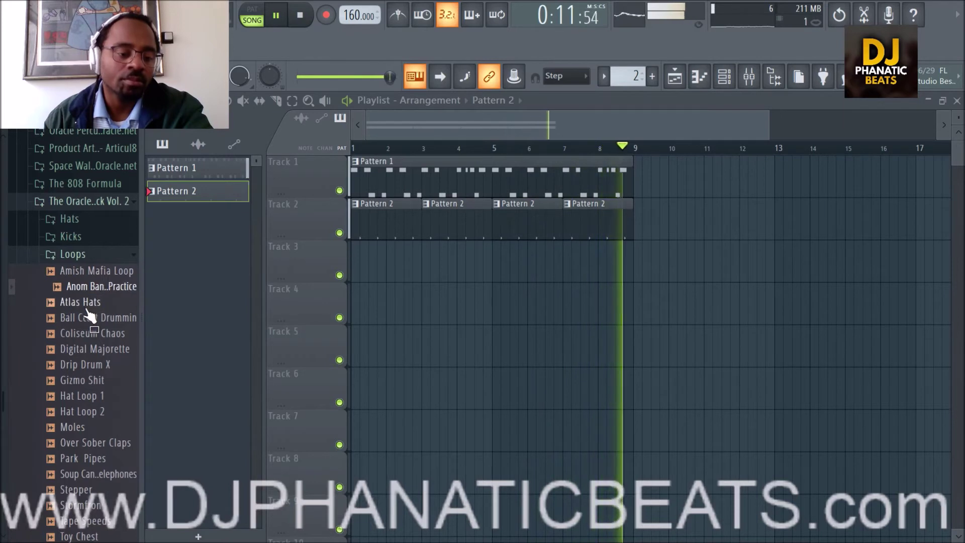
pyautogui.click(86, 306)
pyautogui.click(90, 319)
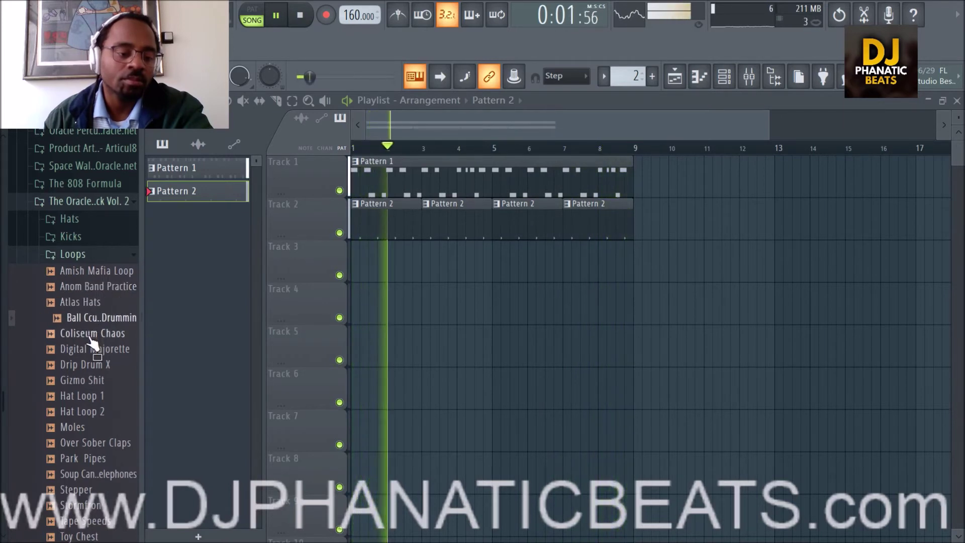
pyautogui.click(90, 336)
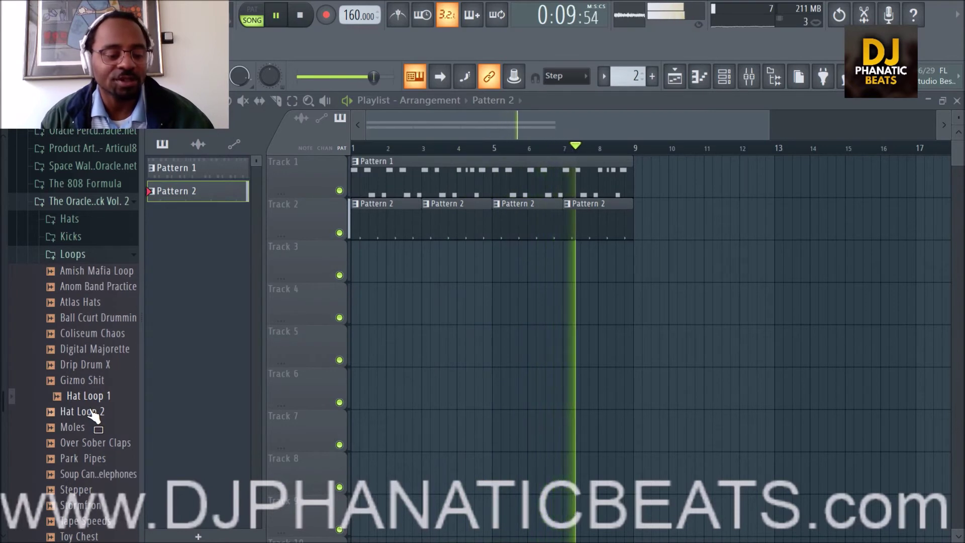
pyautogui.press('space')
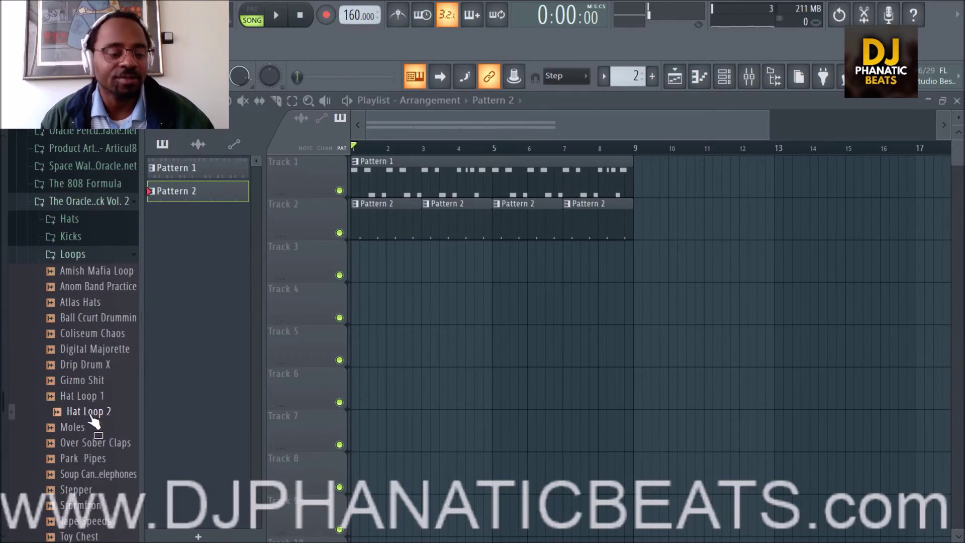
pyautogui.click(87, 458)
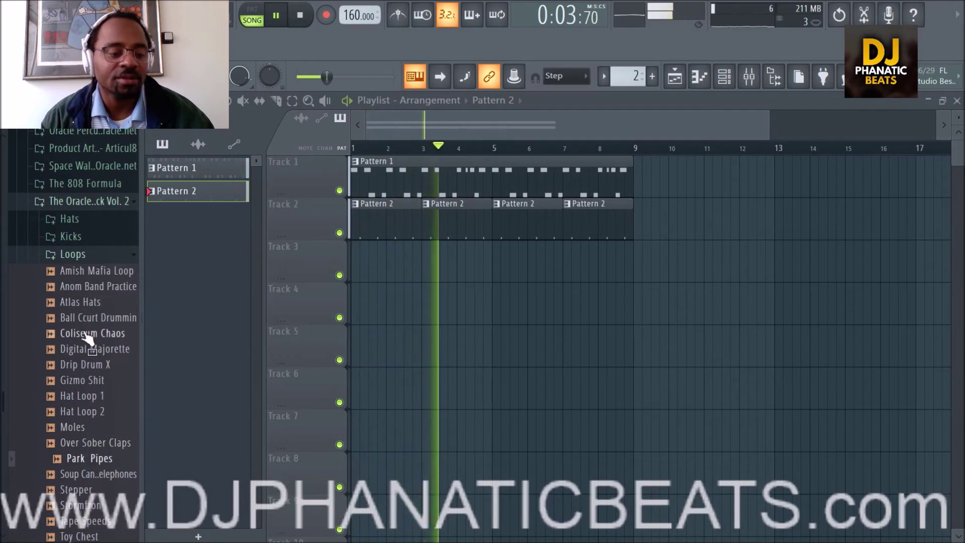
pyautogui.click(85, 474)
pyautogui.click(81, 490)
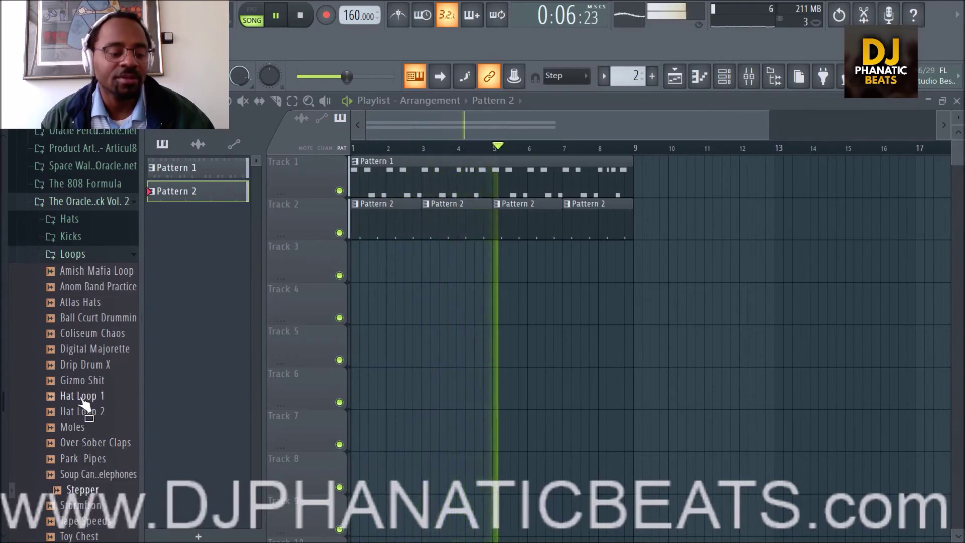
pyautogui.press('space')
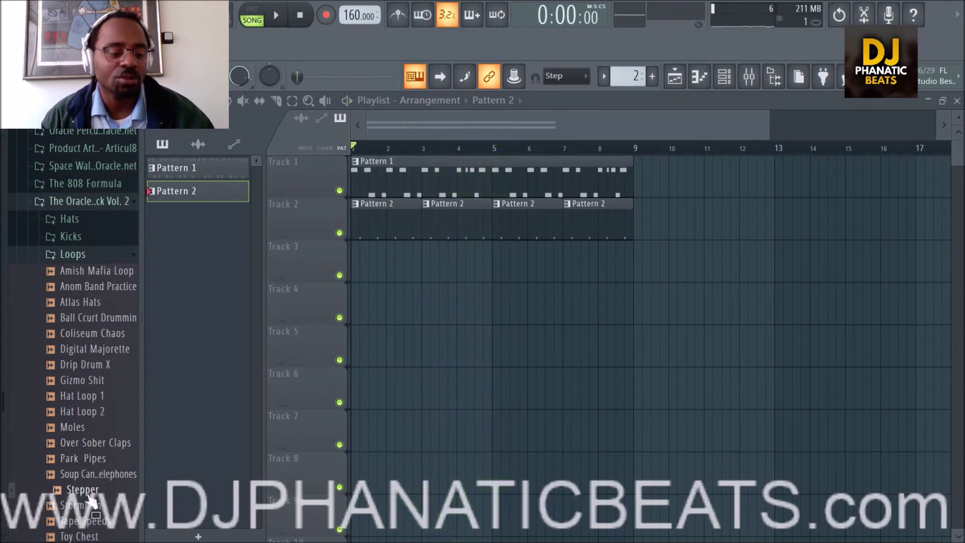
pyautogui.click(75, 254)
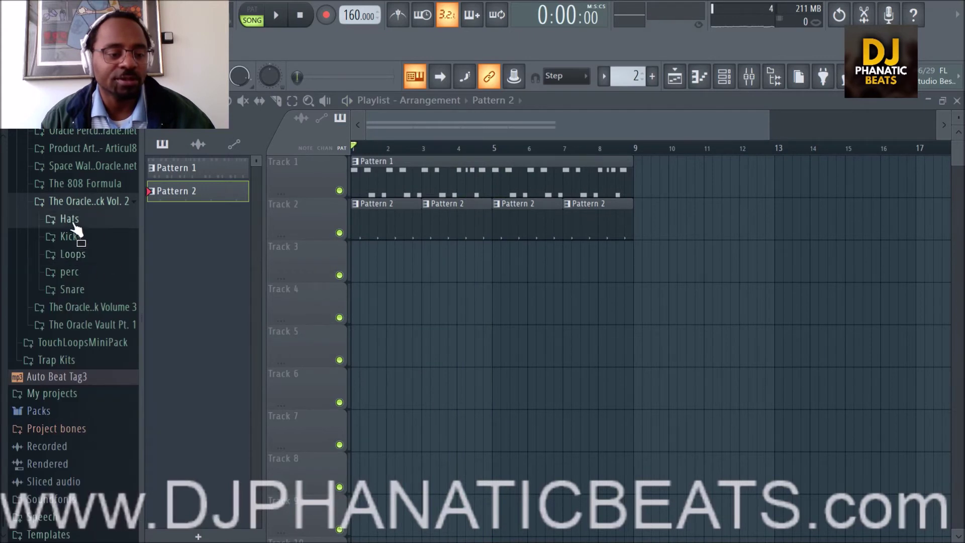
# Step: Audition samples in the Hats folder and open CR10 Hat in a new channel, closing its settings window
pyautogui.click(73, 221)
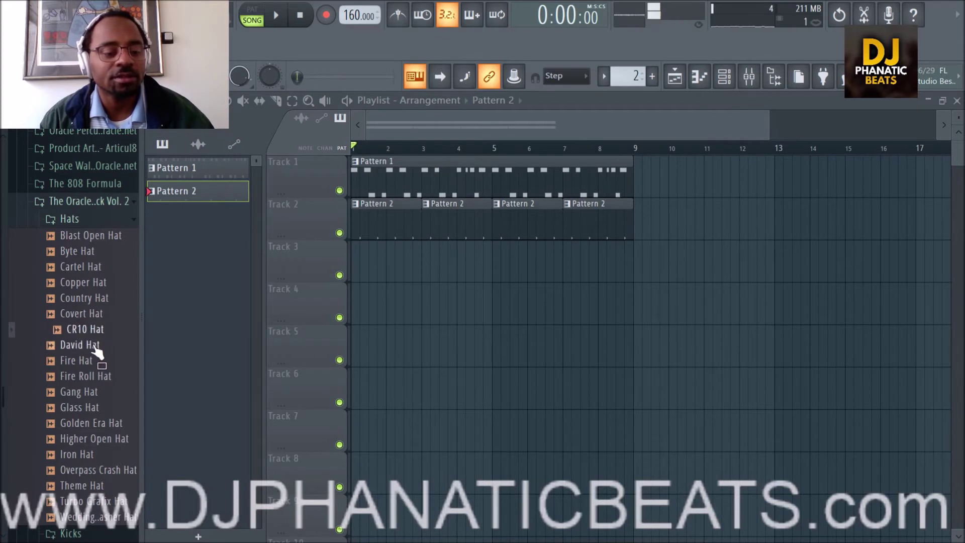
pyautogui.click(91, 376)
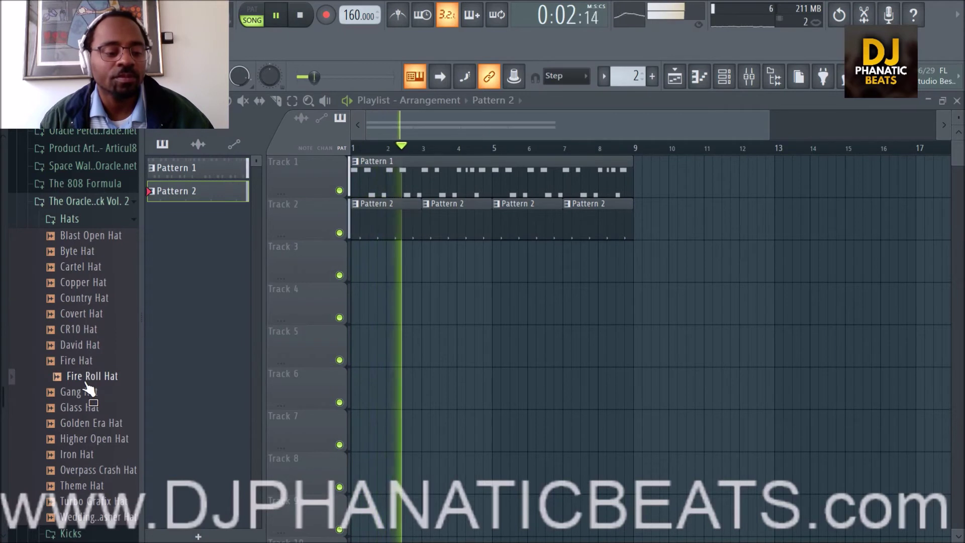
pyautogui.click(83, 361)
pyautogui.click(92, 346)
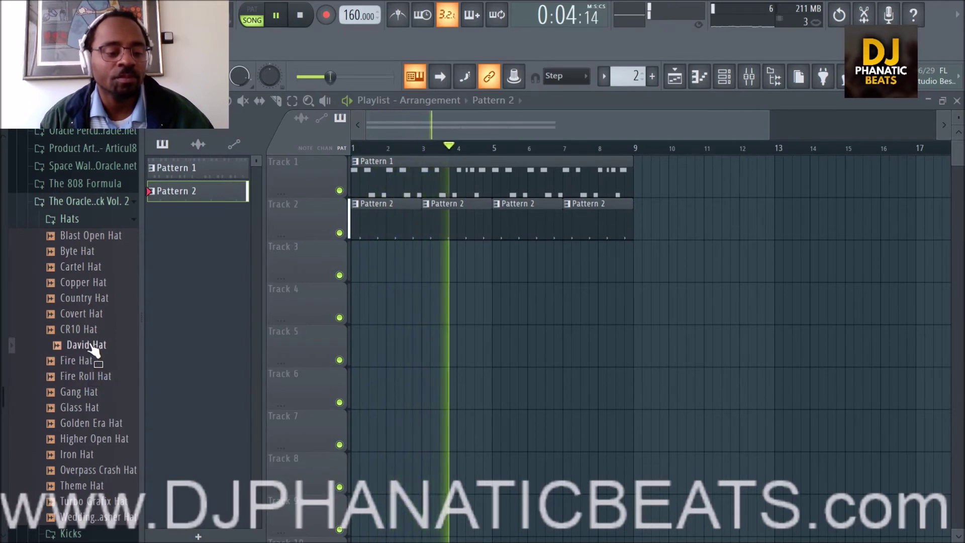
pyautogui.click(92, 332)
pyautogui.rightClick(91, 333)
pyautogui.click(114, 341)
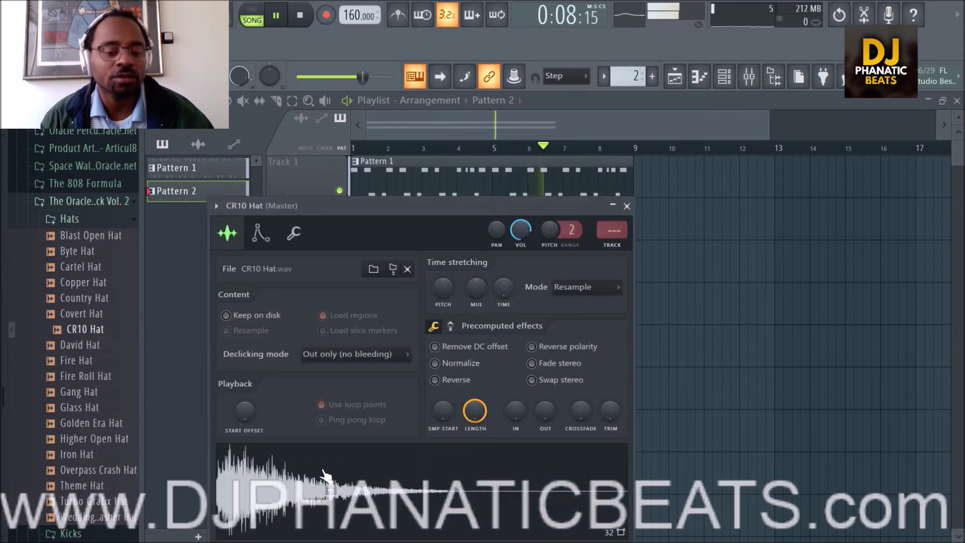
pyautogui.click(614, 206)
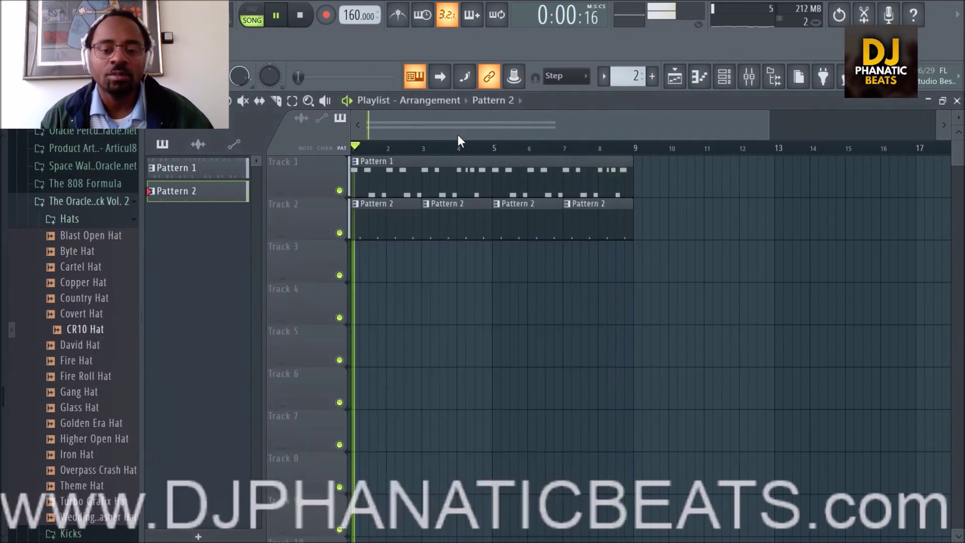
# Step: Create Pattern 3 and place its clip at bar 1 of Track 3
pyautogui.click(653, 78)
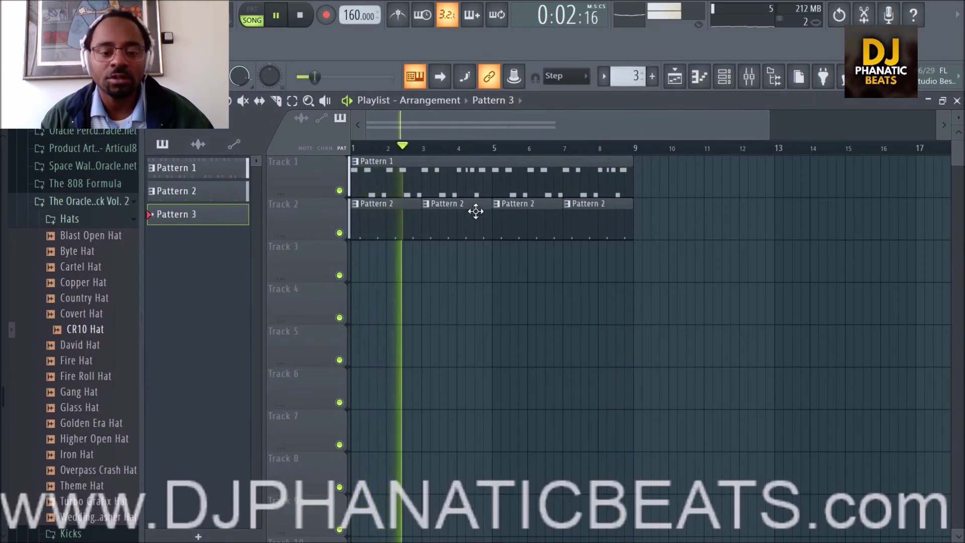
pyautogui.click(365, 262)
pyautogui.moveTo(365, 262); pyautogui.dragTo(349, 261)
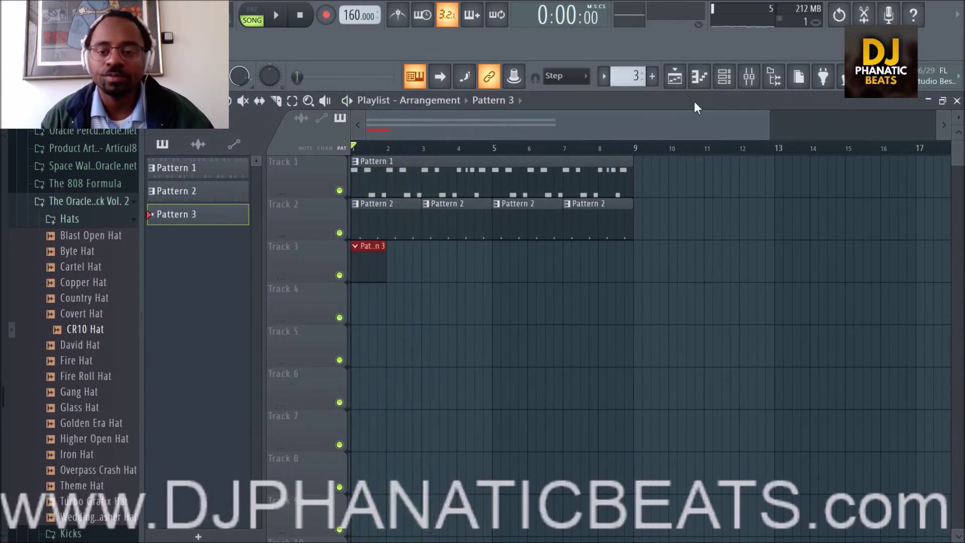
# Step: Add a CR10 Hat hit on step 13 of Pattern 3 with the song playing and close the channel rack
pyautogui.click(724, 77)
pyautogui.press('space')
pyautogui.click(531, 427)
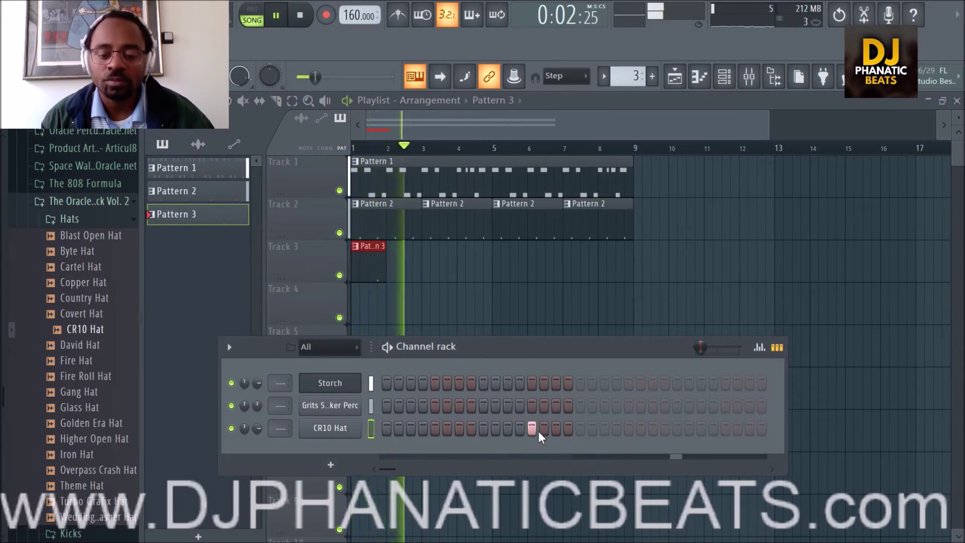
pyautogui.click(576, 309)
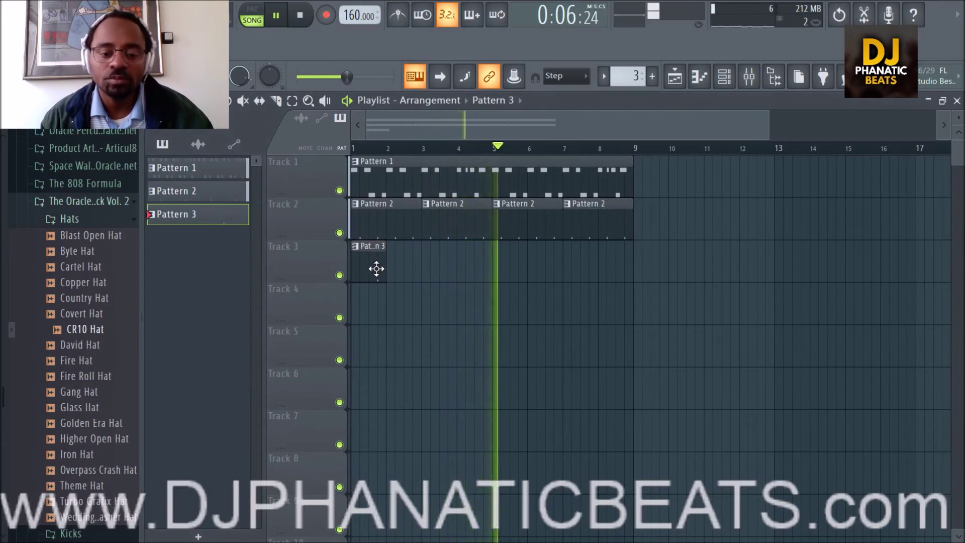
# Step: Repeat the Pattern 3 clip at bars 3, 5 and 7 of Track 3, and shift all four clips one bar later
pyautogui.click(448, 275)
pyautogui.moveTo(470, 274); pyautogui.dragTo(505, 273)
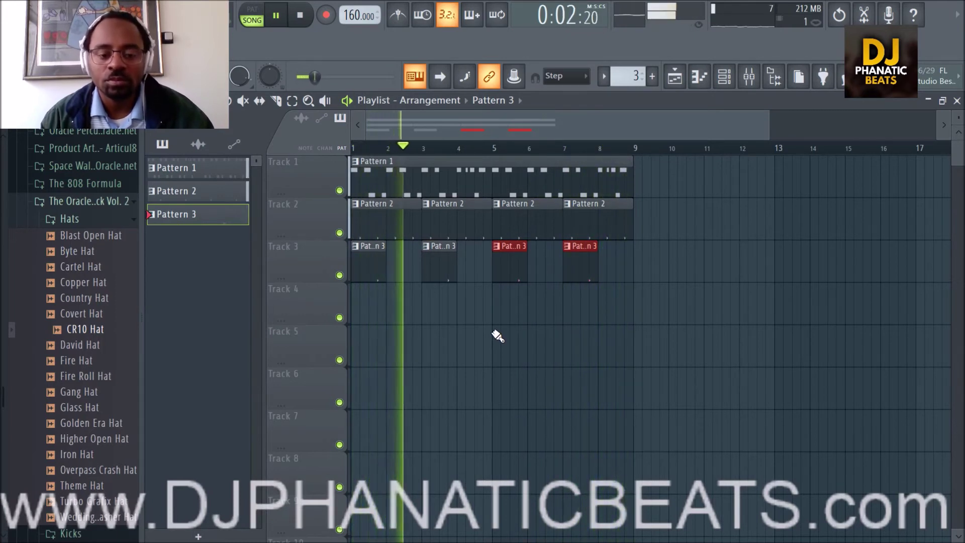
pyautogui.press('space')
pyautogui.moveTo(376, 270); pyautogui.dragTo(609, 273)
pyautogui.press('space')
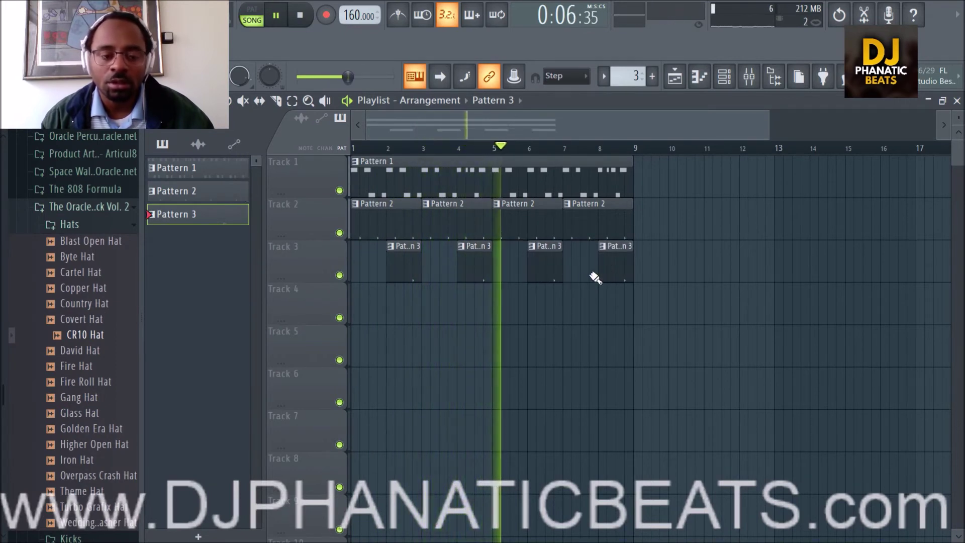
# Step: Audition samples in the Hats folder and open Golden Era Hat in a new channel, closing its settings window
pyautogui.click(92, 352)
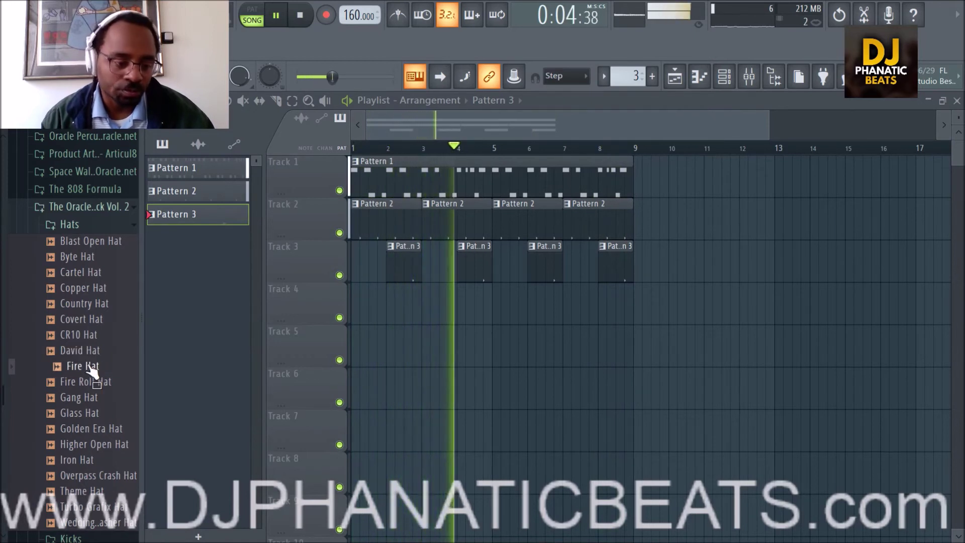
pyautogui.rightClick(89, 429)
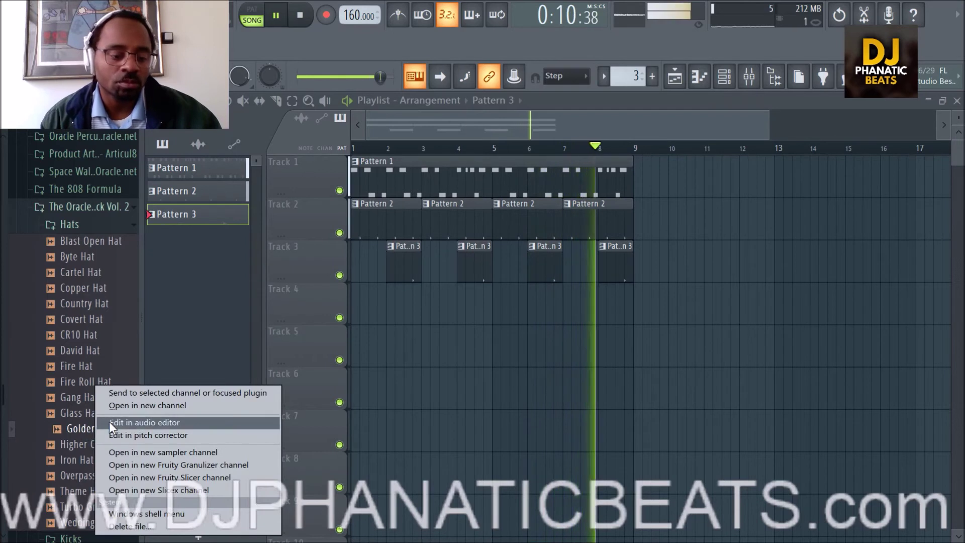
pyautogui.click(130, 405)
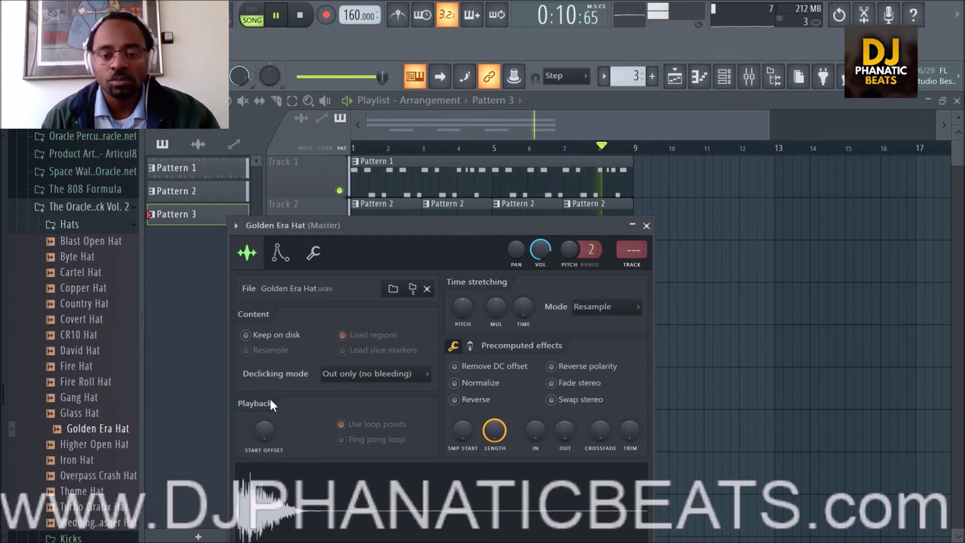
pyautogui.click(646, 226)
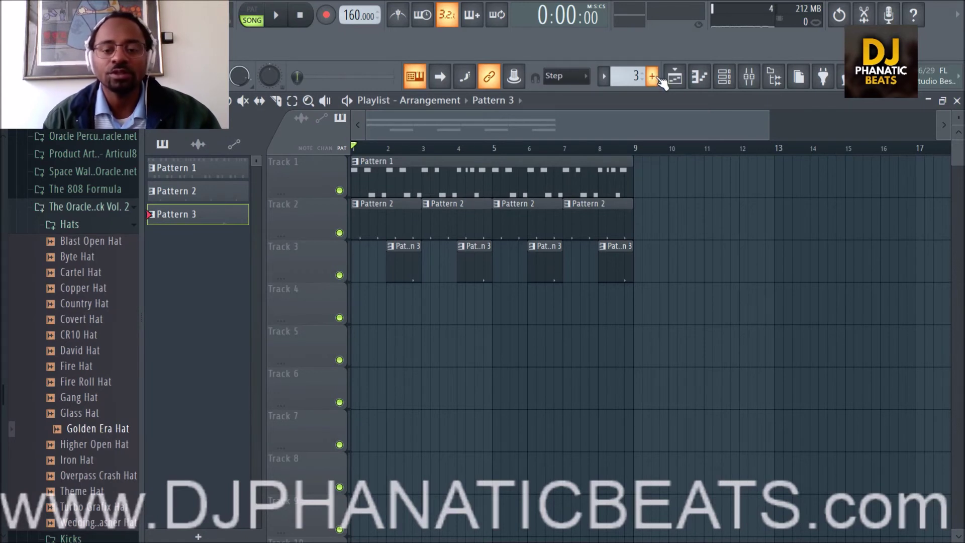
# Step: Create Pattern 4 and place its clip at bar 1 of Track 4
pyautogui.click(652, 77)
pyautogui.click(670, 95)
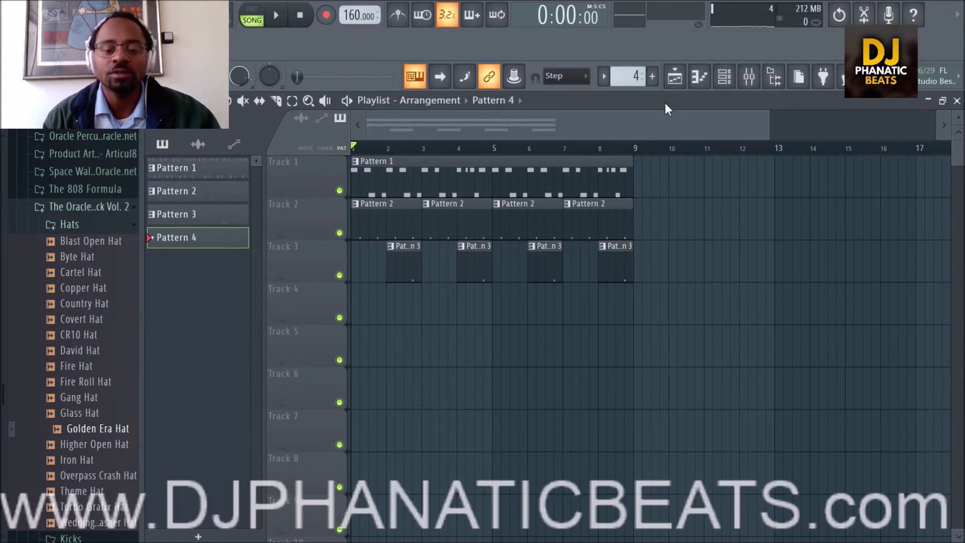
pyautogui.click(371, 303)
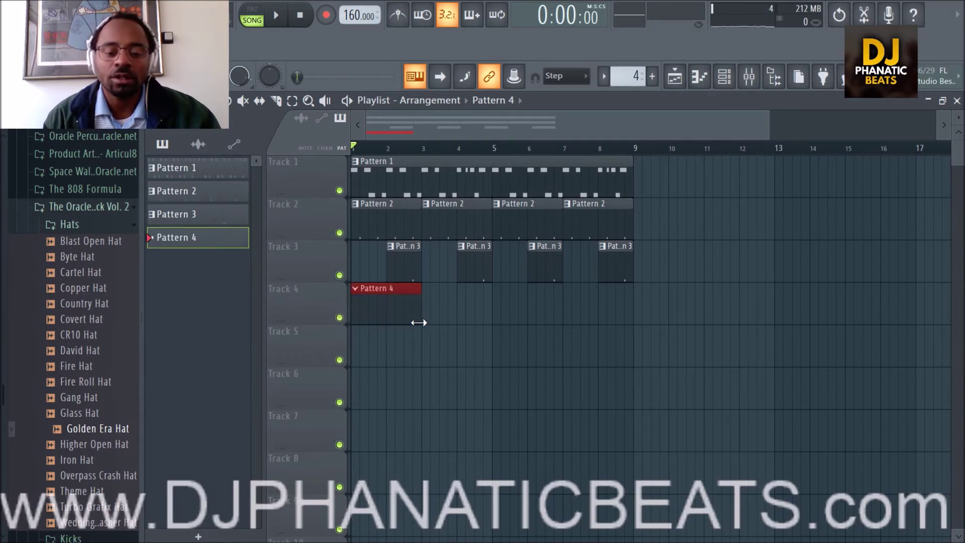
# Step: Try recording Golden Era Hat notes into Pattern 4 with the song playing, and undo the recorded take and the clip resize
pyautogui.click(282, 18)
pyautogui.click(300, 16)
pyautogui.click(327, 15)
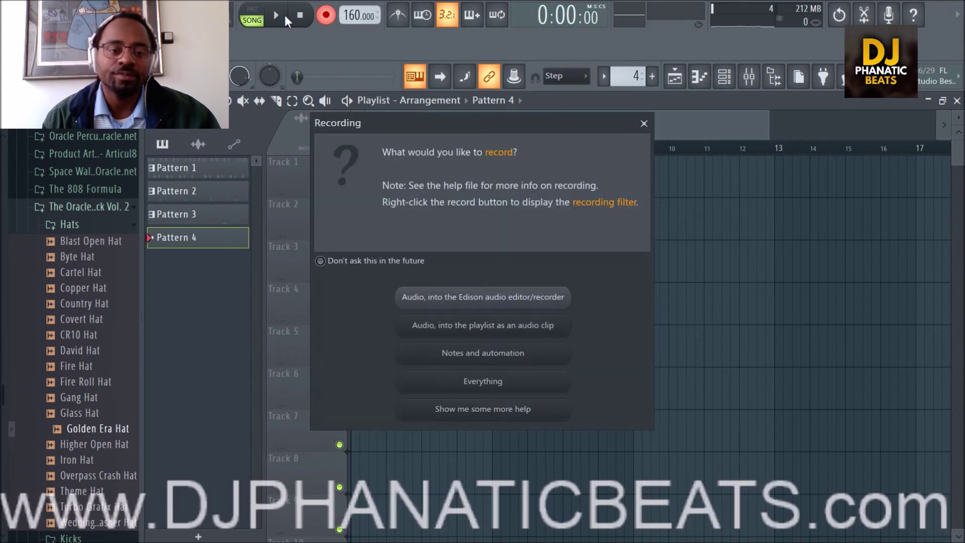
pyautogui.click(452, 358)
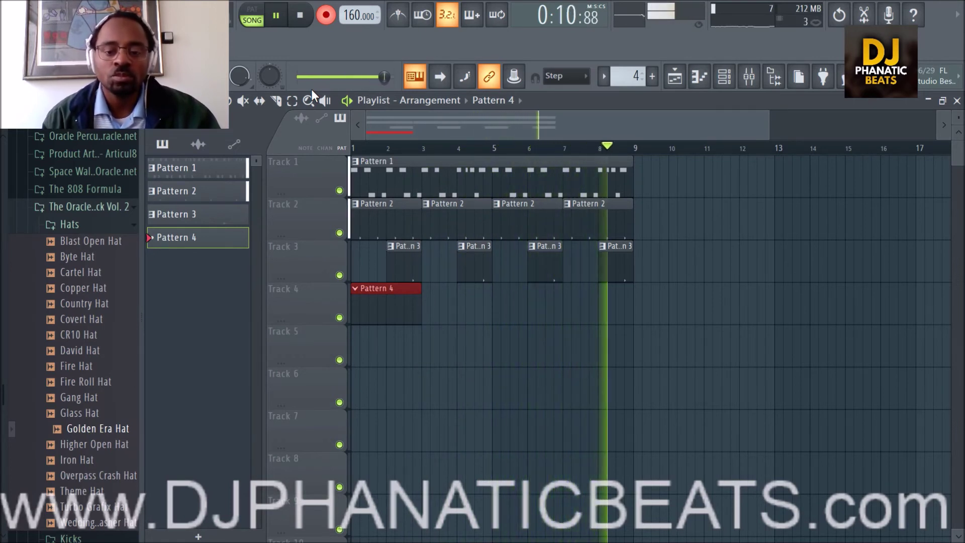
pyautogui.press('space')
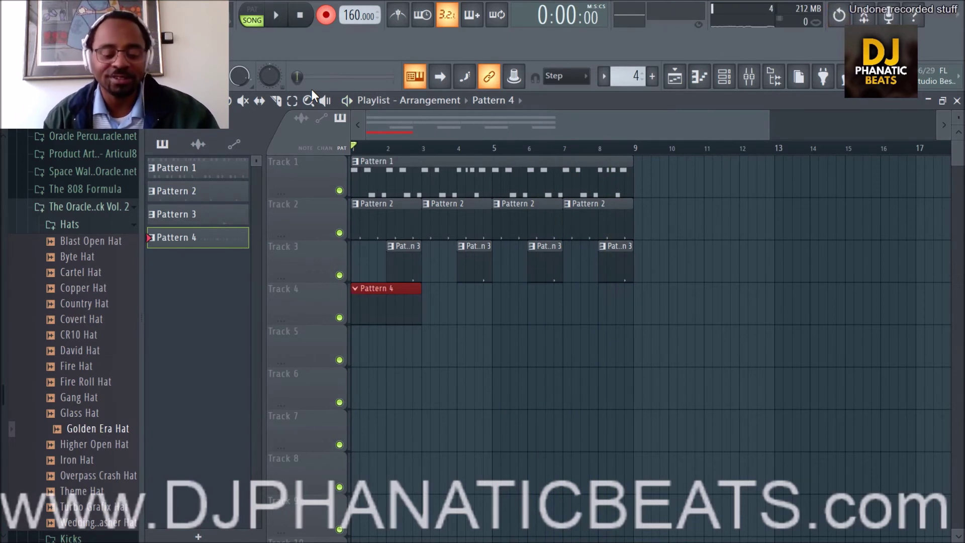
pyautogui.press('space')
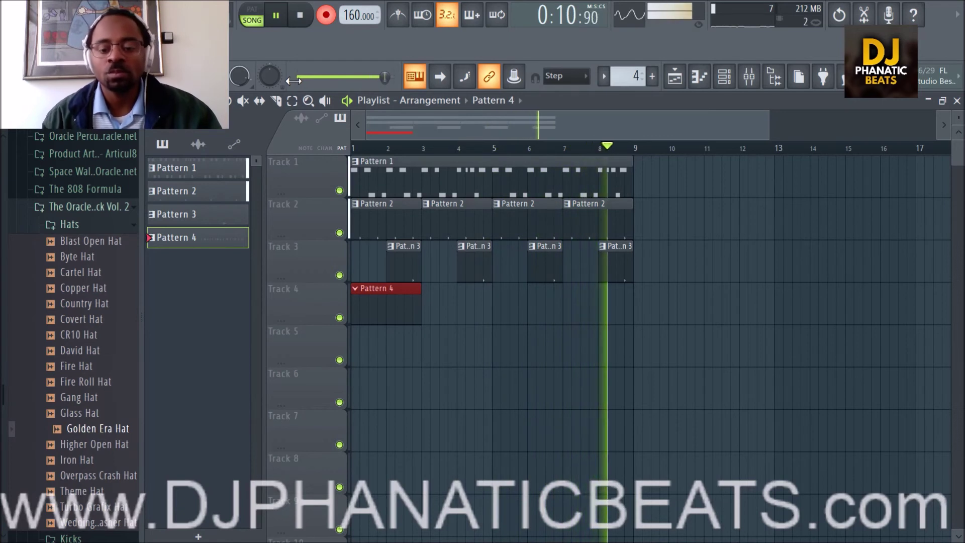
pyautogui.press('space')
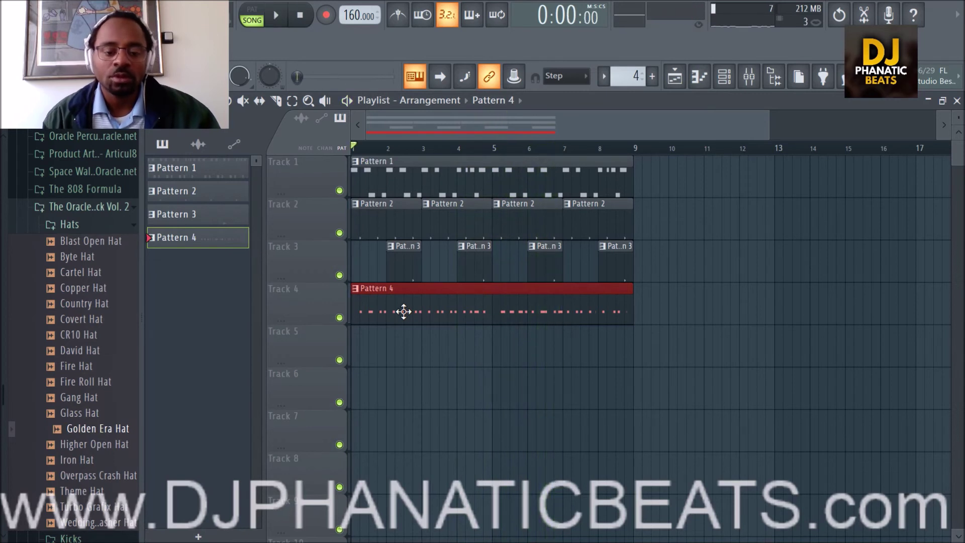
pyautogui.hotkey('ctrl', 'z')
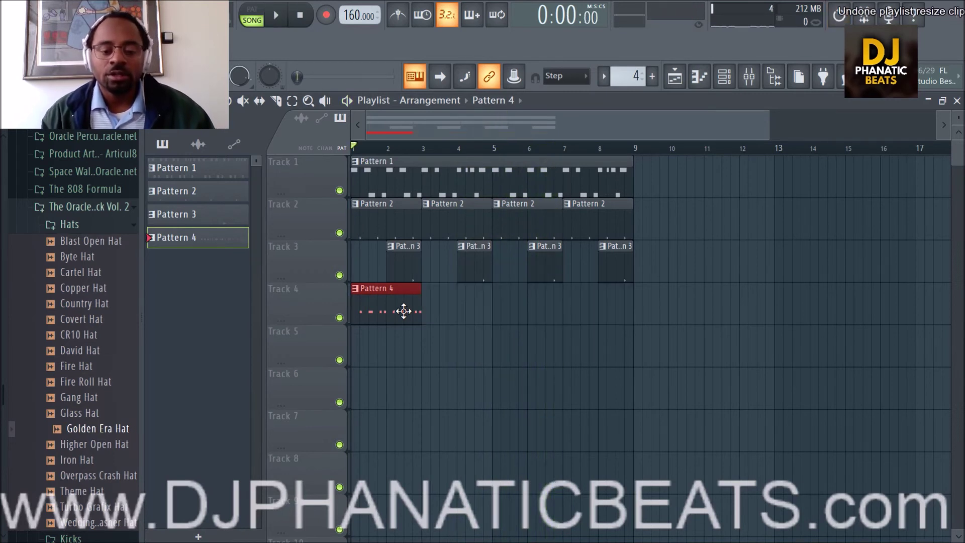
pyautogui.hotkey('ctrl', 'z')
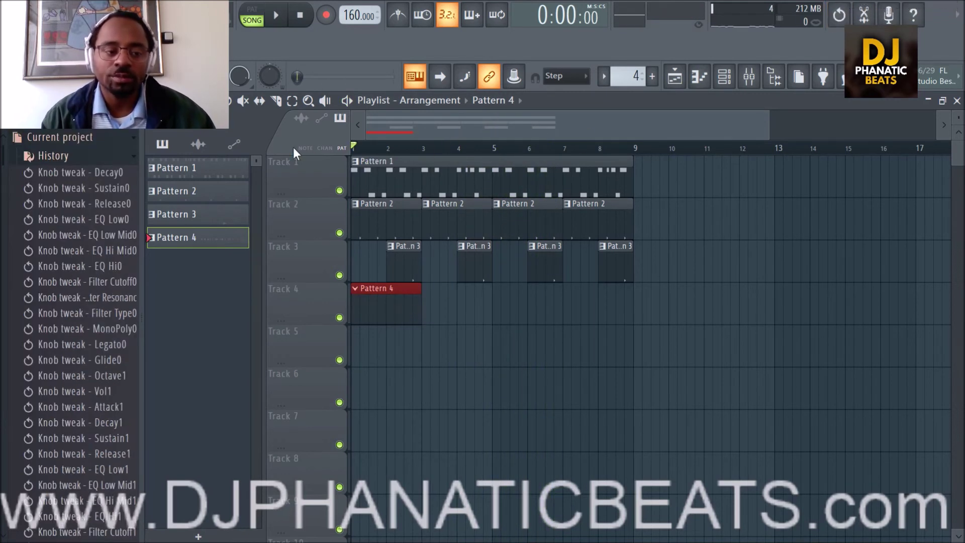
# Step: Hide the browser and set the global snap to 1/2 step
pyautogui.click(774, 78)
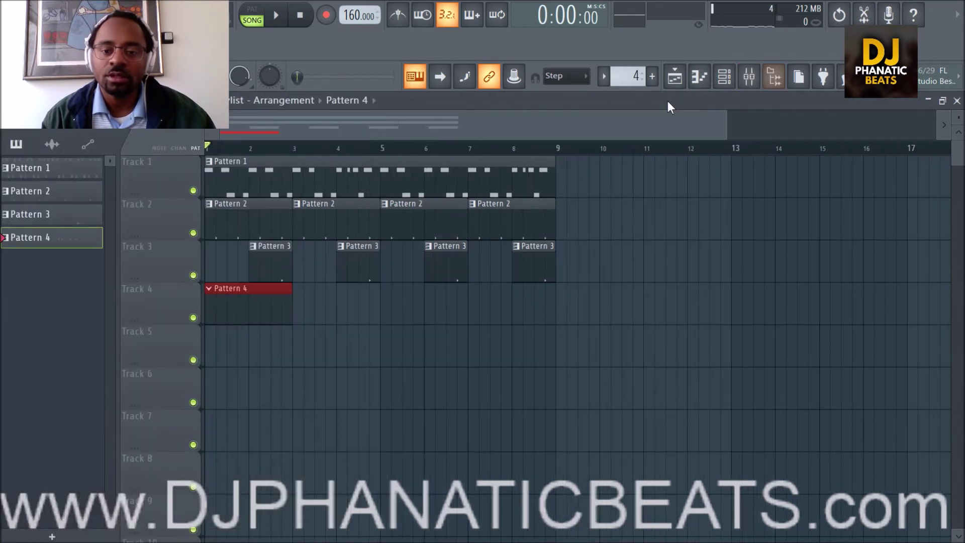
pyautogui.click(586, 78)
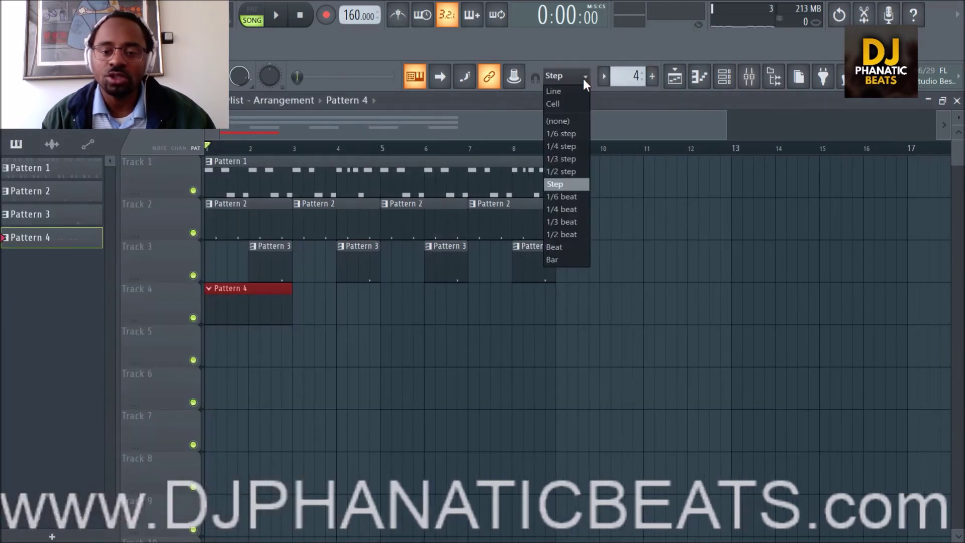
pyautogui.click(577, 173)
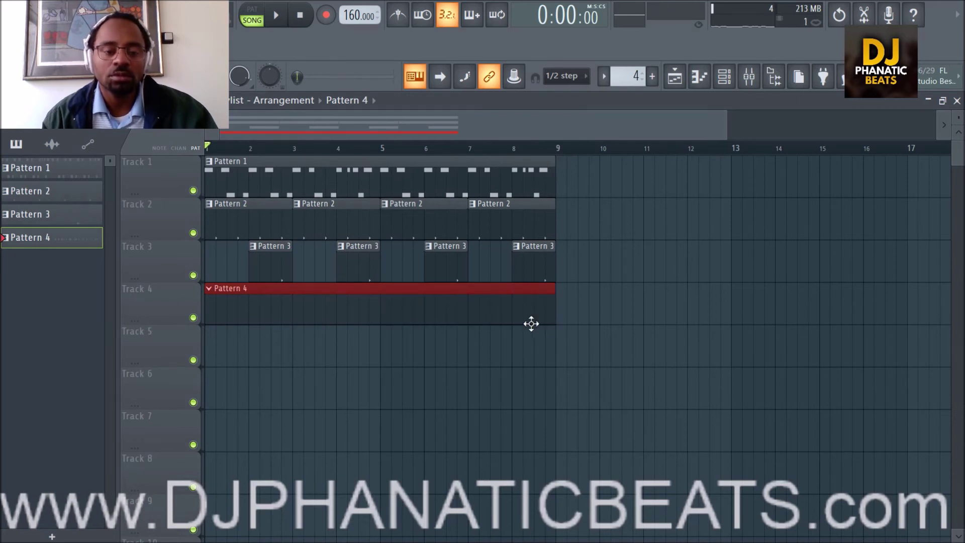
# Step: Record Golden Era Hat notes into the eight-bar Pattern 4 clip with the song playing, using the notes and automation recording option
pyautogui.click(326, 16)
pyautogui.click(450, 362)
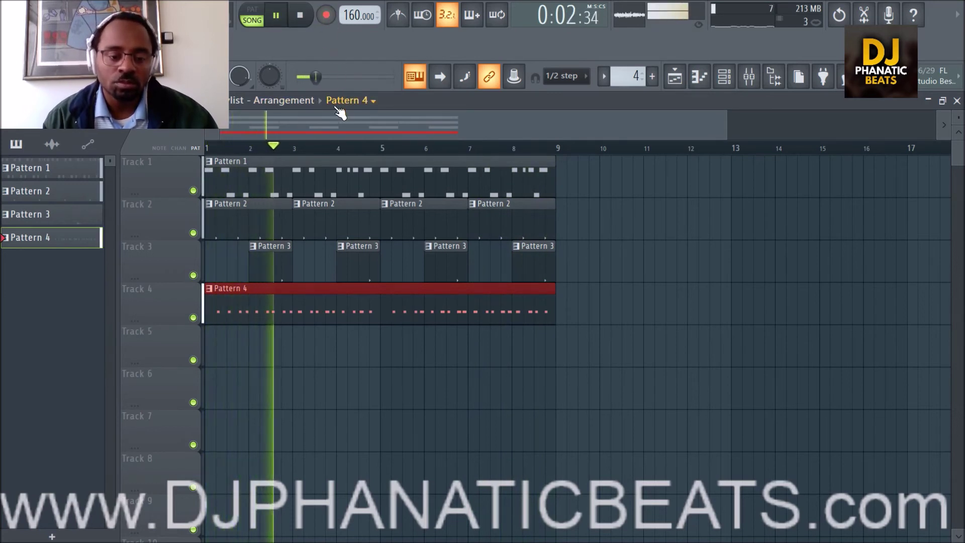
# Step: Open Pattern 4's Golden Era Hat notes in the piano roll and shift the last two notes of bar 1 half a step earlier
pyautogui.doubleClick(316, 305)
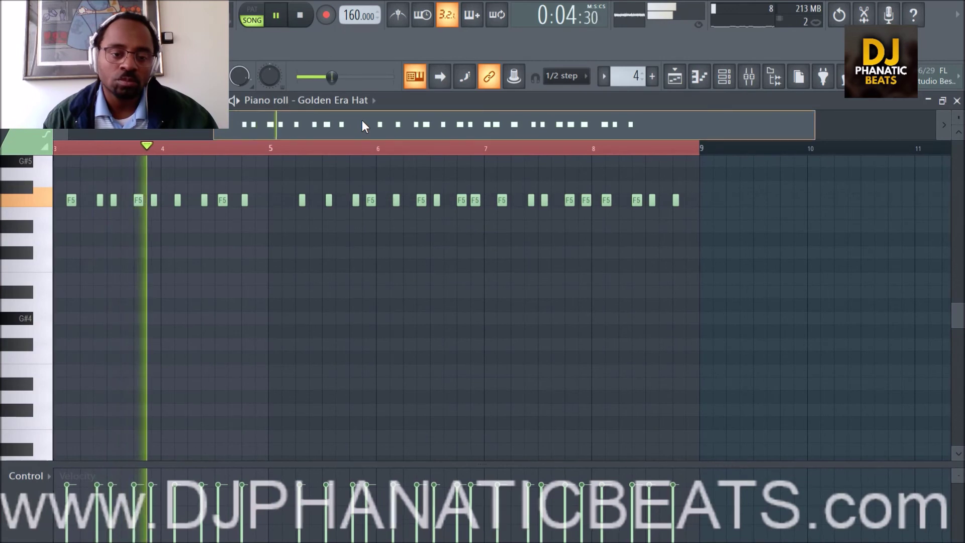
pyautogui.scroll(3, 256, 146)
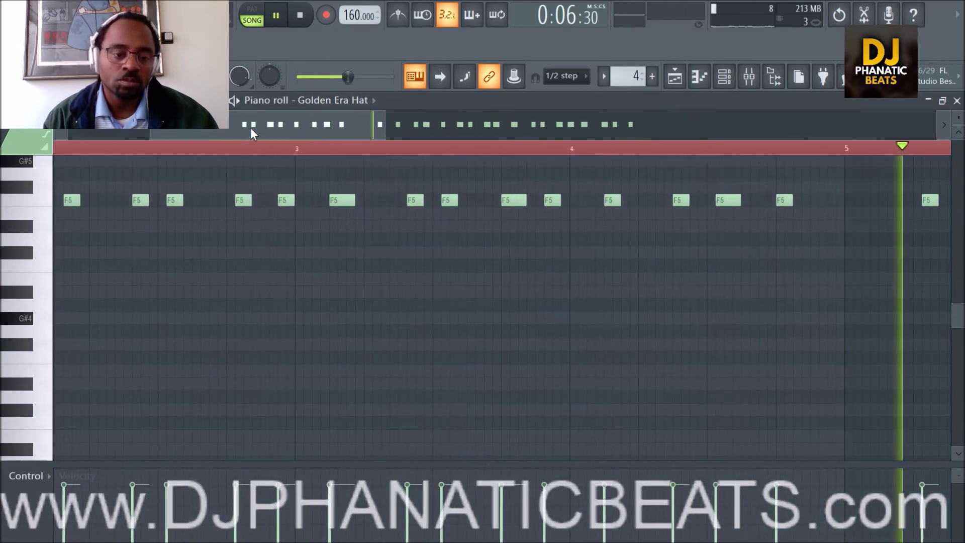
pyautogui.moveTo(250, 129); pyautogui.dragTo(53, 130)
pyautogui.press('space')
pyautogui.press('space')
pyautogui.press('space')
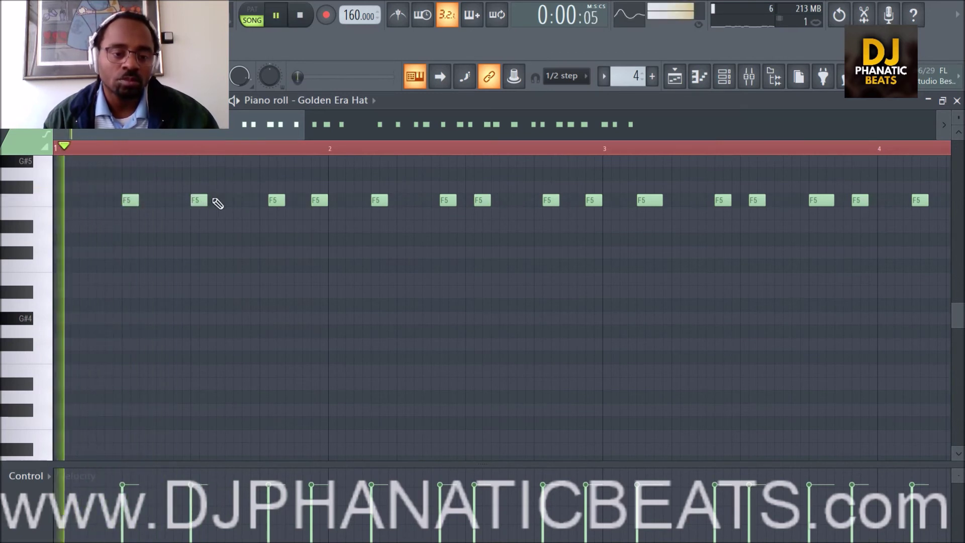
pyautogui.moveTo(276, 200); pyautogui.dragTo(268, 200)
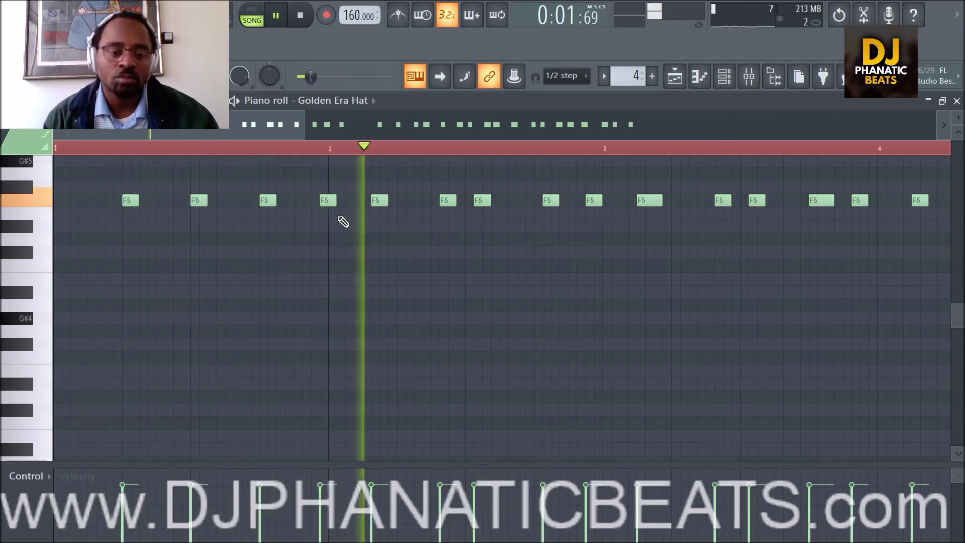
pyautogui.press('space')
pyautogui.moveTo(323, 205); pyautogui.dragTo(310, 201)
pyautogui.press('space')
pyautogui.press('space')
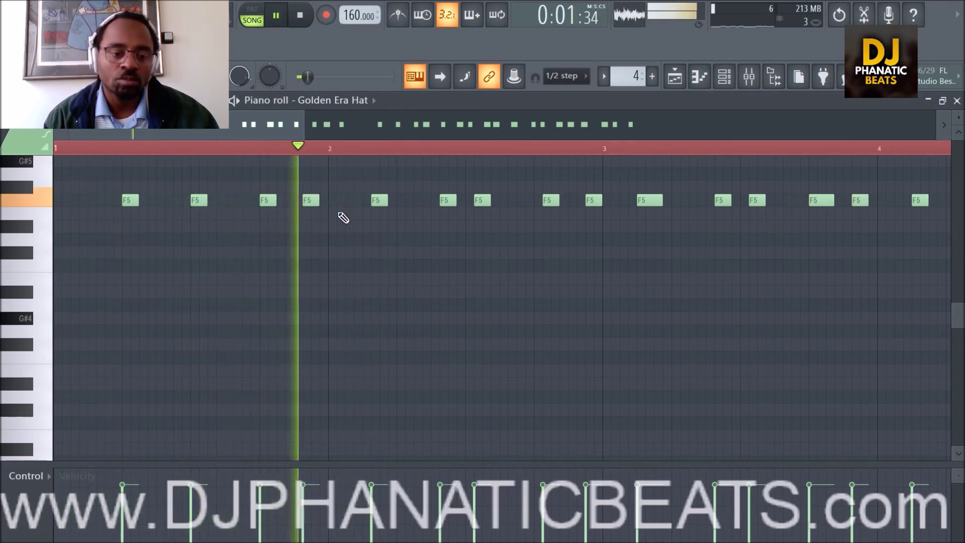
# Step: Shift all the Golden Era Hat notes in bar 2 half a step earlier, checking the timing against playback
pyautogui.press('space')
pyautogui.press('space')
pyautogui.press('space')
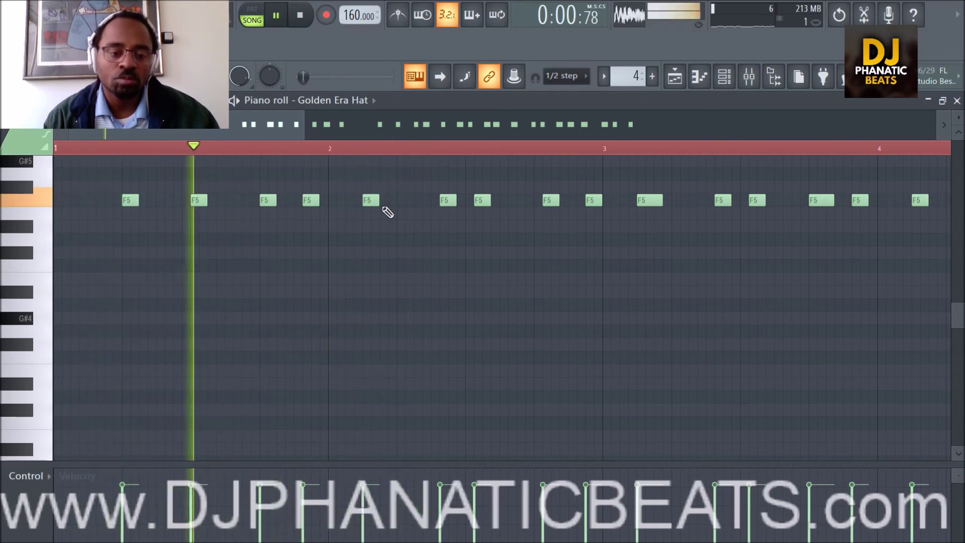
pyautogui.press('space')
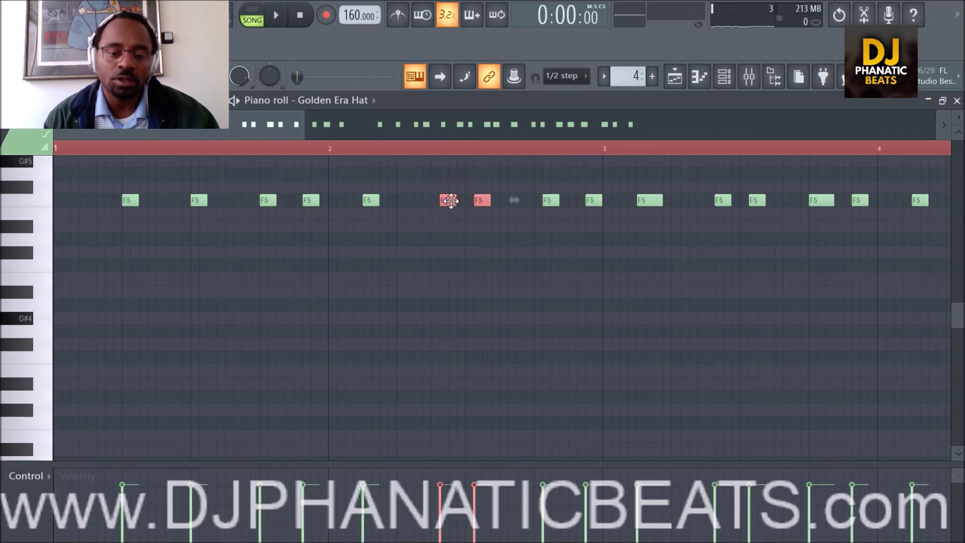
pyautogui.moveTo(288, 128); pyautogui.dragTo(333, 134)
pyautogui.moveTo(360, 168); pyautogui.dragTo(420, 228)
pyautogui.press('space')
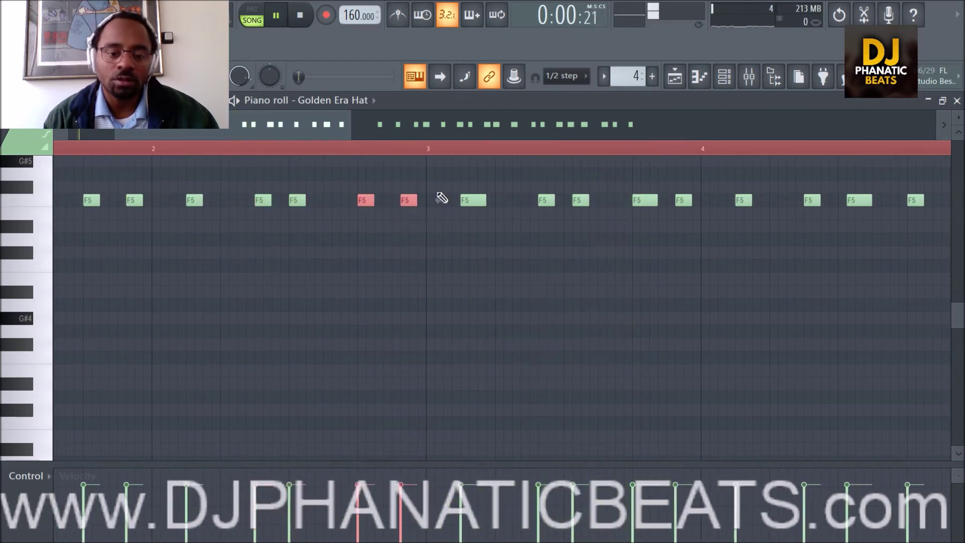
# Step: Play back bars 3 and 4 of the hat part and shift the third note of bar 4 half a step earlier
pyautogui.moveTo(335, 121); pyautogui.dragTo(343, 129)
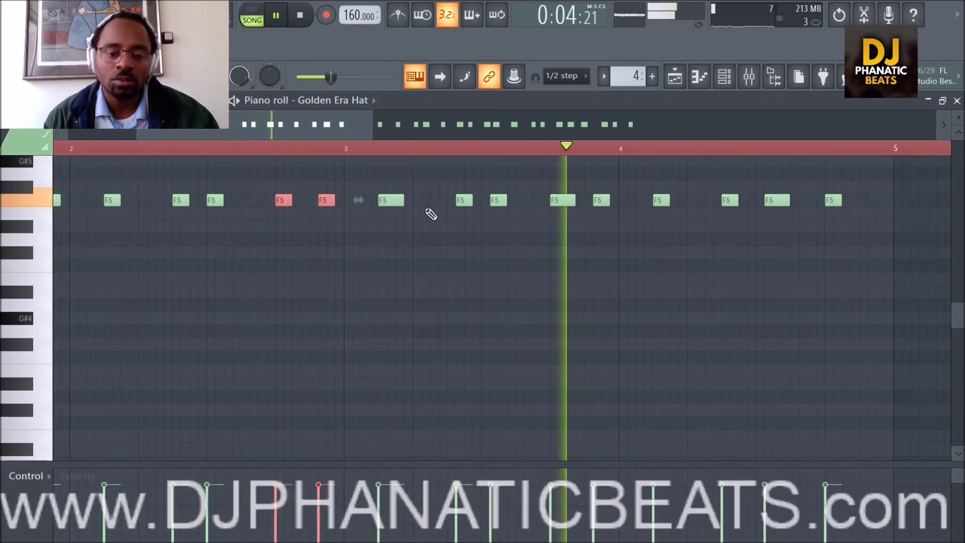
pyautogui.press('space')
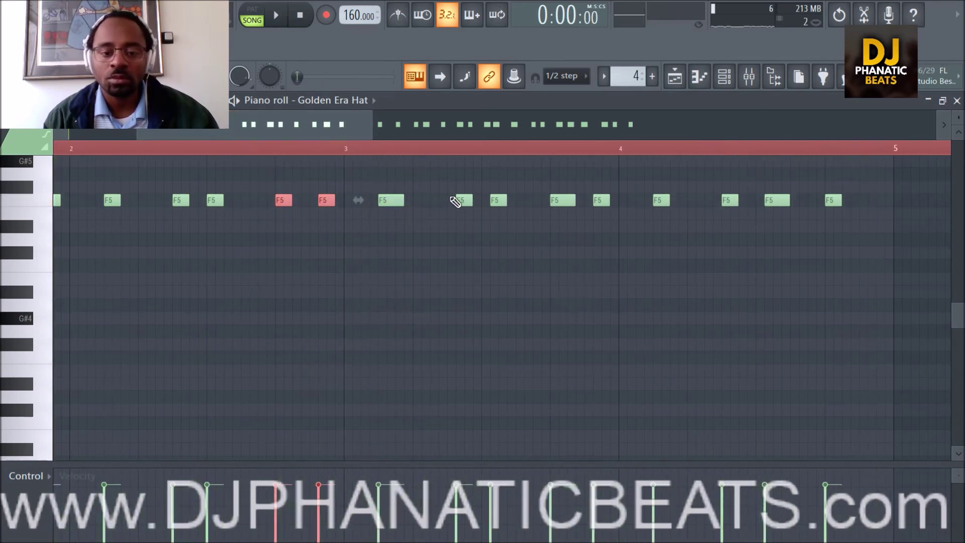
pyautogui.moveTo(390, 201); pyautogui.dragTo(383, 202)
pyautogui.press('space')
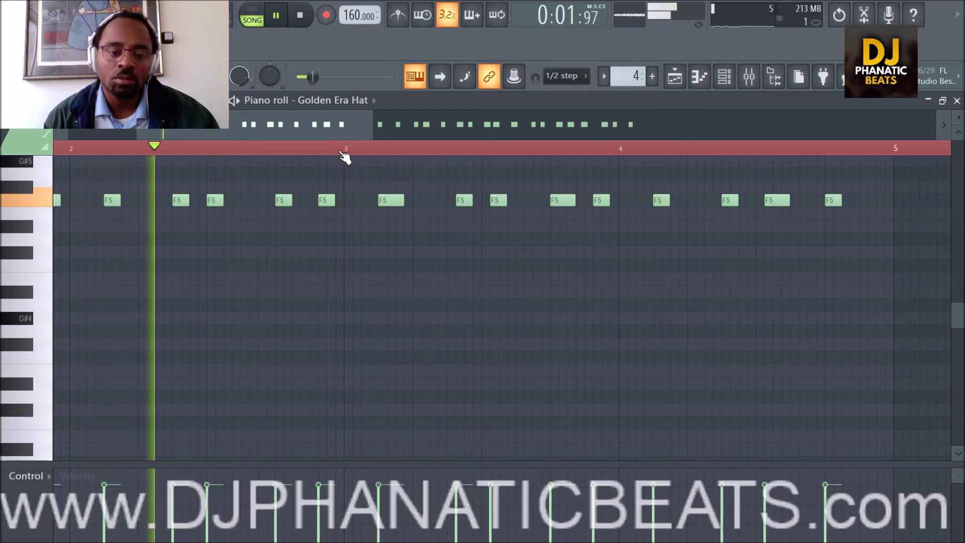
pyautogui.click(279, 151)
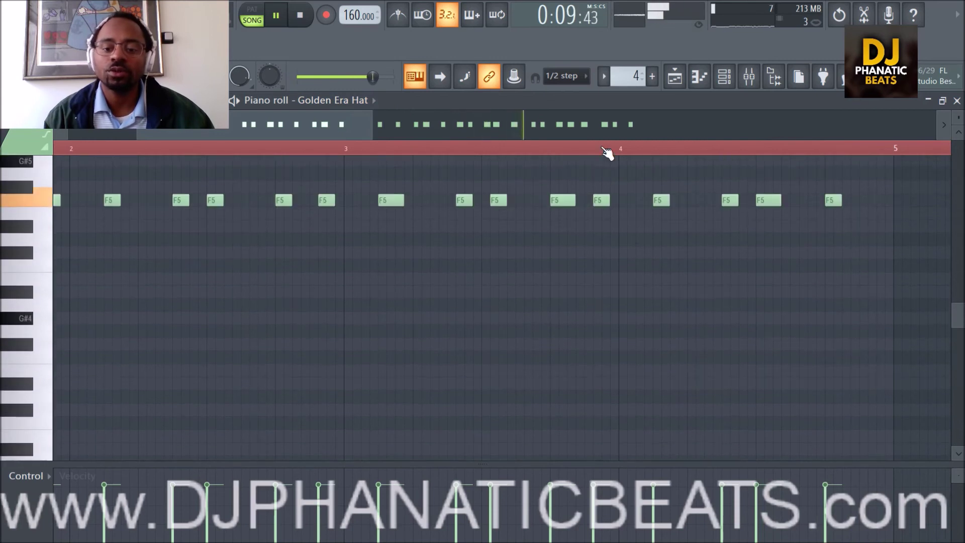
# Step: Delete the hat notes in bars 5 to 8 and replace them with a copy of the notes from bars 1 to 4
pyautogui.scroll(-4, 608, 151)
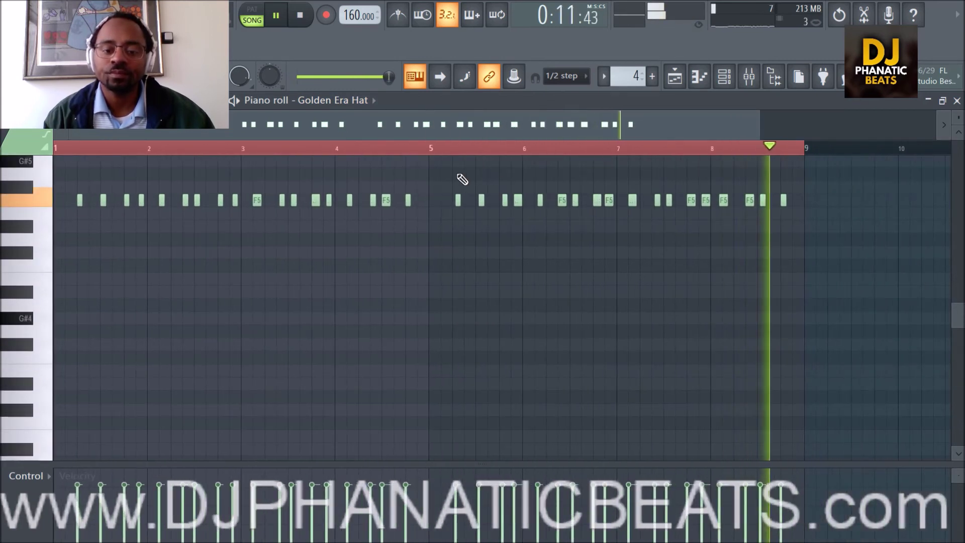
pyautogui.moveTo(447, 184); pyautogui.dragTo(826, 270)
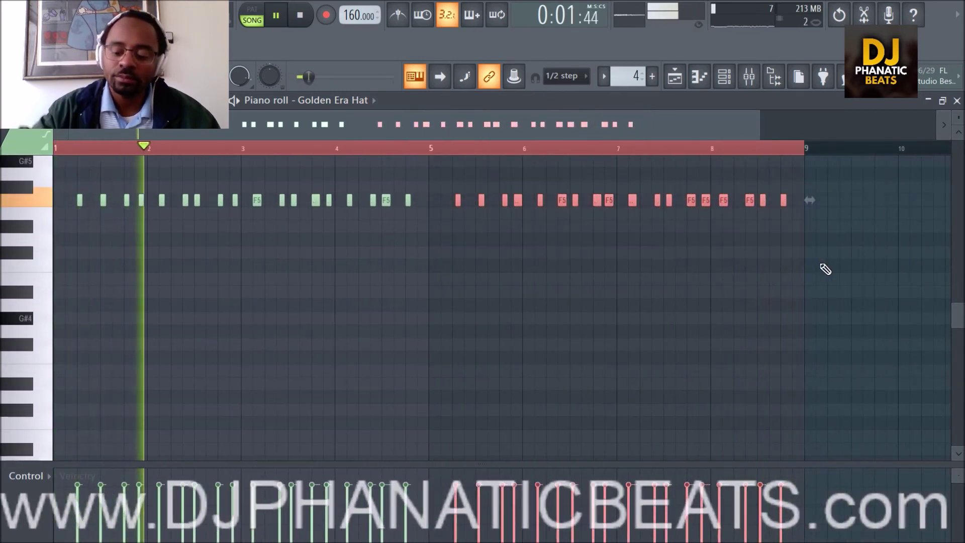
pyautogui.press('Delete')
pyautogui.moveTo(459, 232); pyautogui.dragTo(28, 195)
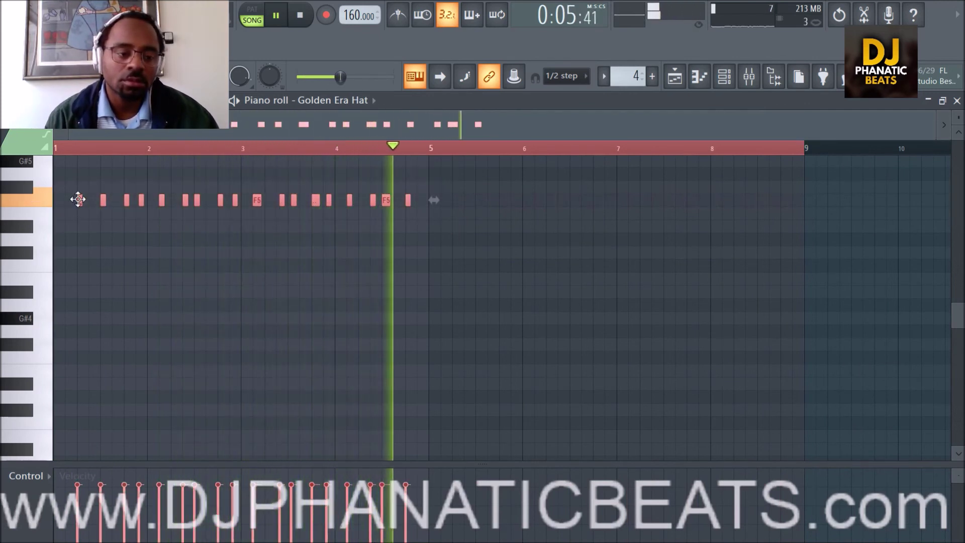
pyautogui.moveTo(78, 200); pyautogui.dragTo(454, 212)
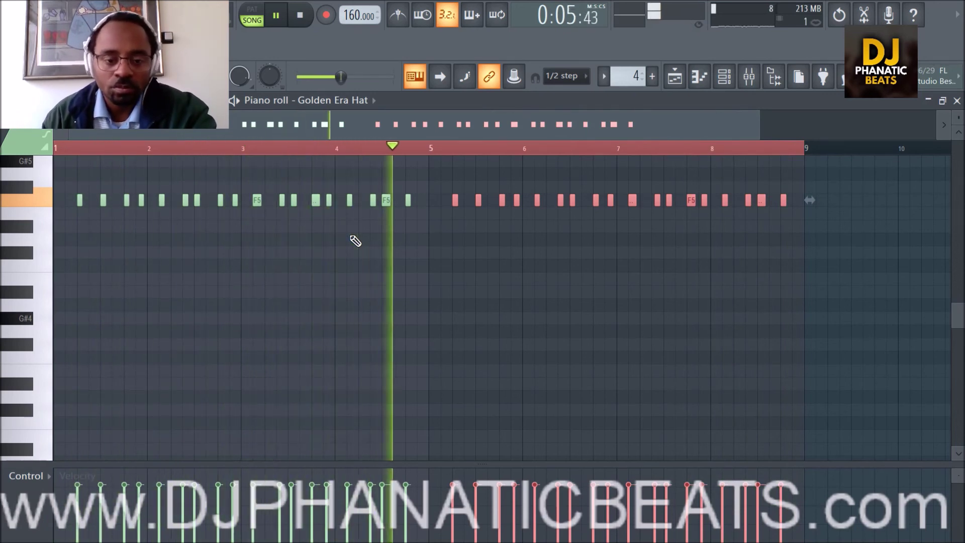
# Step: Review the Golden Era Hat channel's sample and miscellaneous settings, close them and deselect the copied notes
pyautogui.click(729, 80)
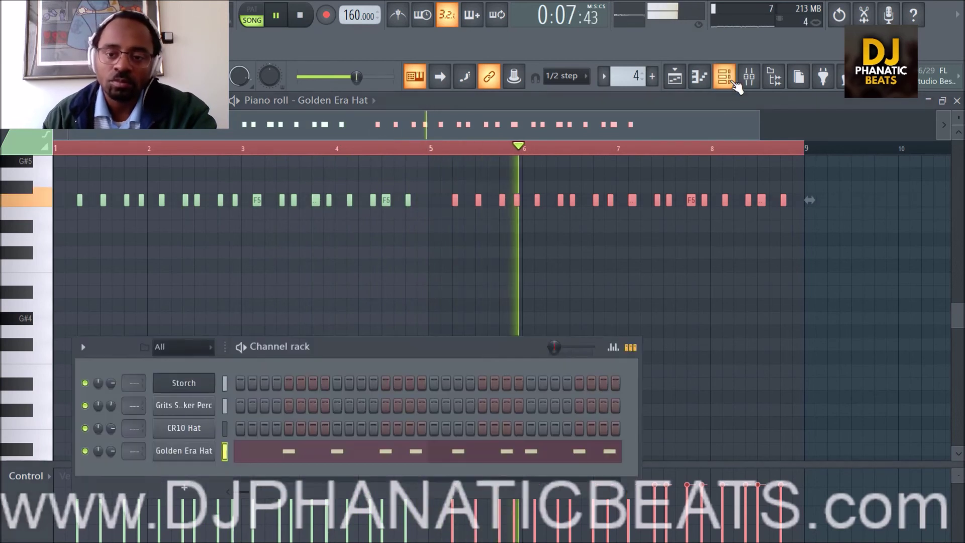
pyautogui.click(185, 451)
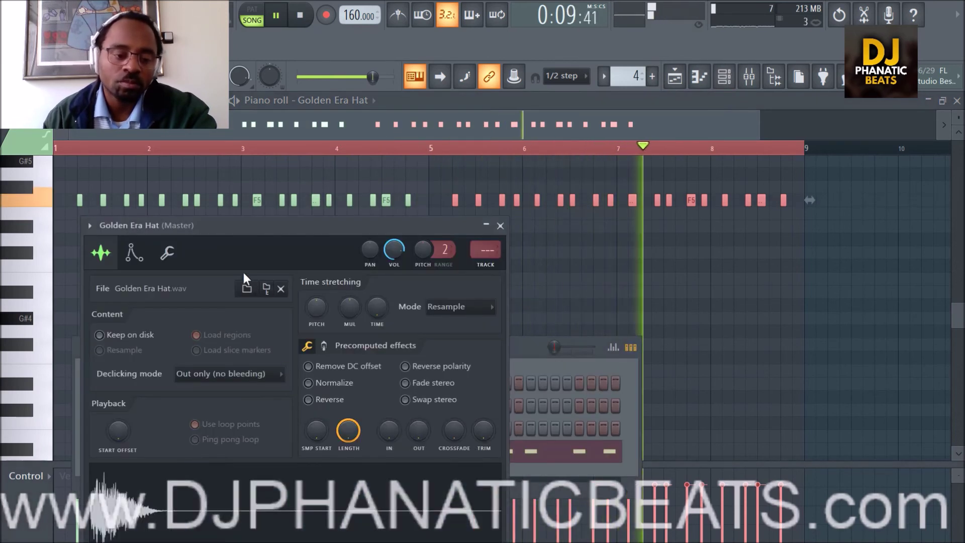
pyautogui.click(167, 253)
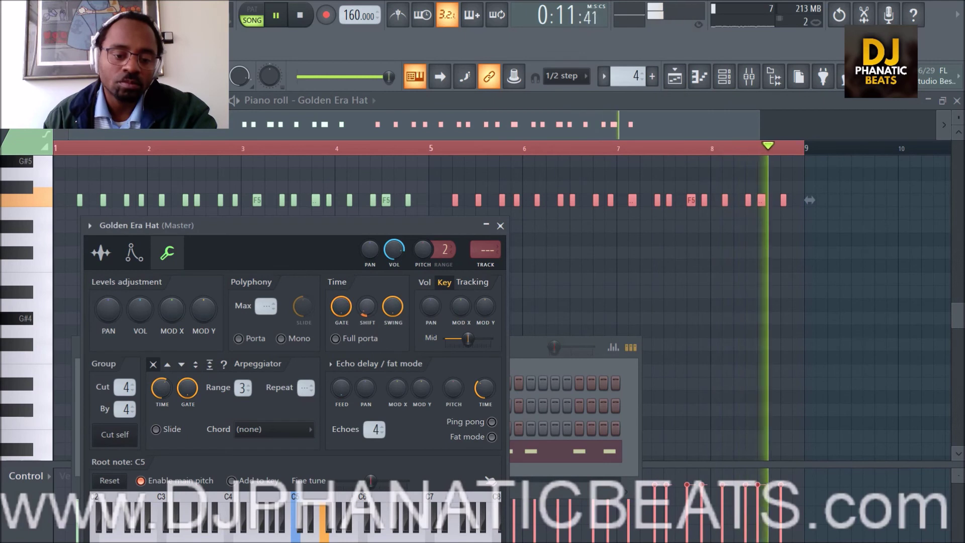
pyautogui.click(102, 254)
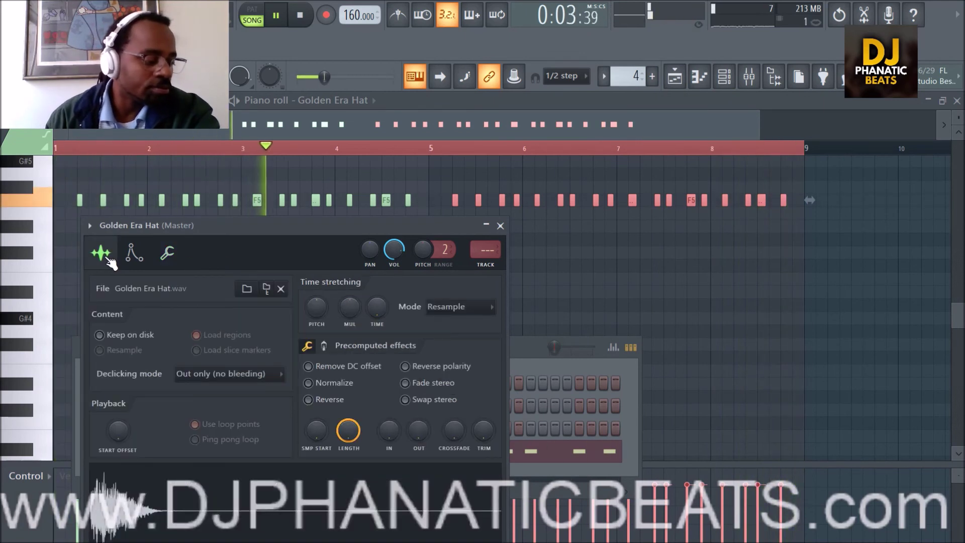
pyautogui.click(500, 226)
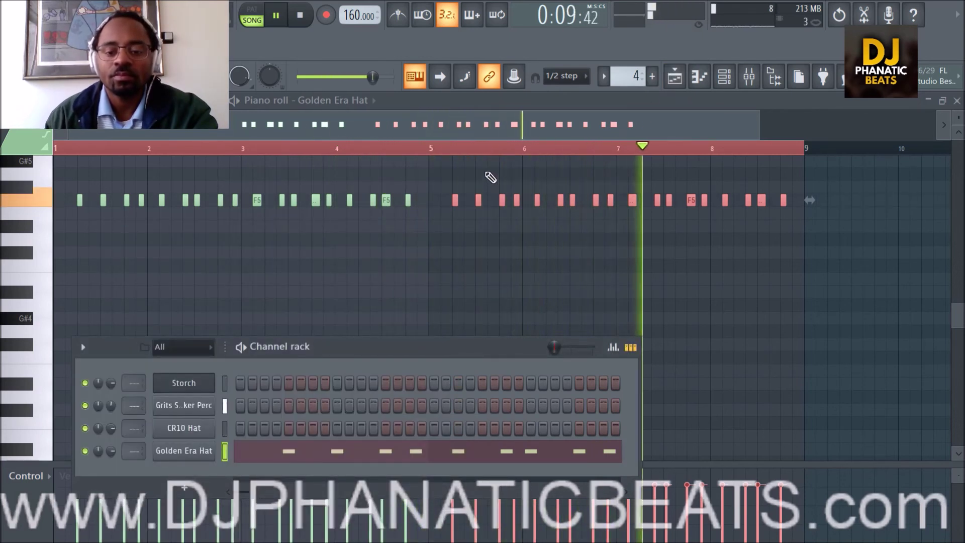
pyautogui.click(488, 179)
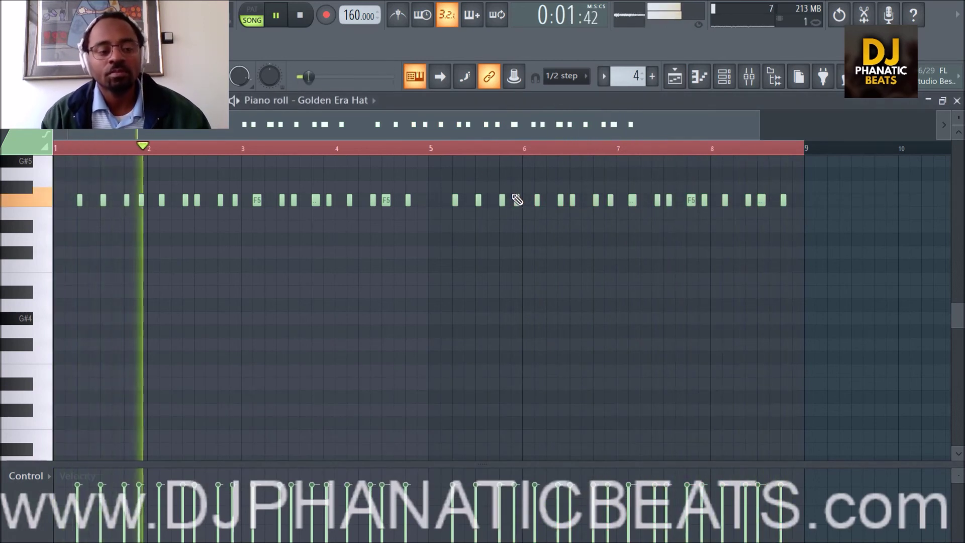
# Step: Replay the hat part from the start and try shifting the last note of bar 1 half a step later
pyautogui.scroll(3, 240, 153)
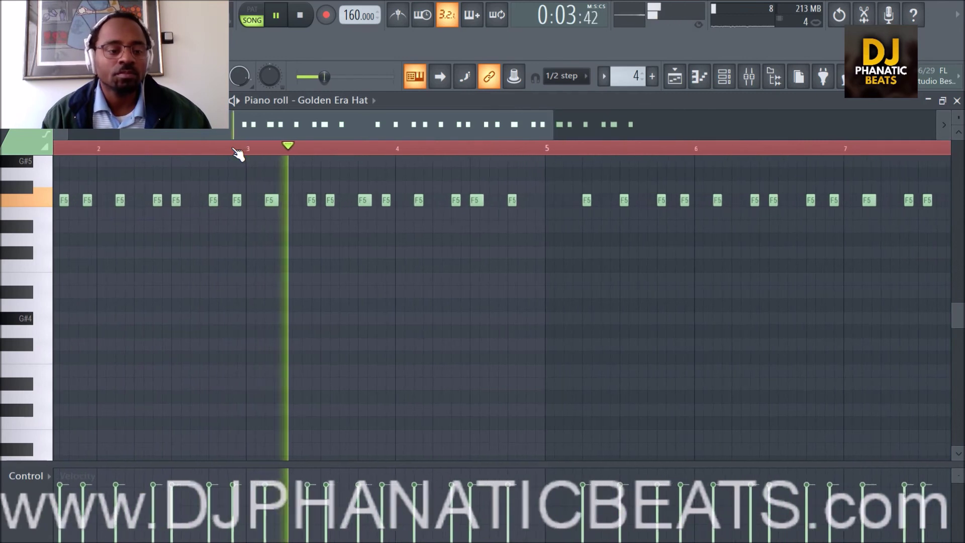
pyautogui.moveTo(238, 132); pyautogui.dragTo(104, 129)
pyautogui.press('space')
pyautogui.press('space')
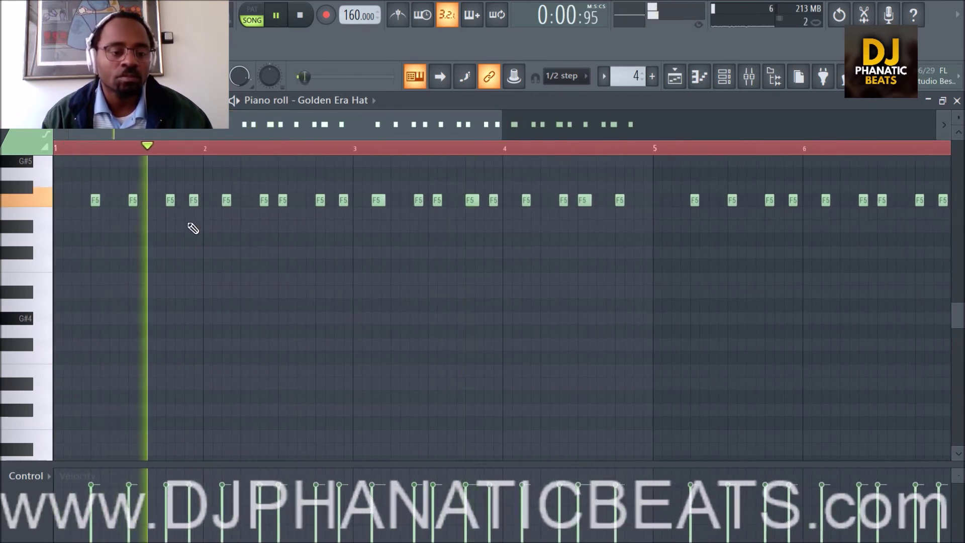
pyautogui.scroll(2, 186, 156)
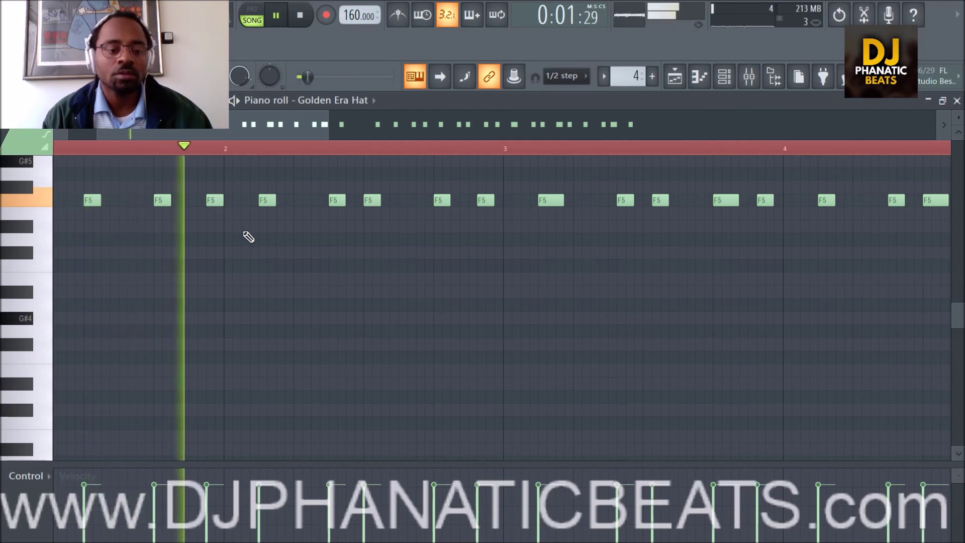
pyautogui.press('space')
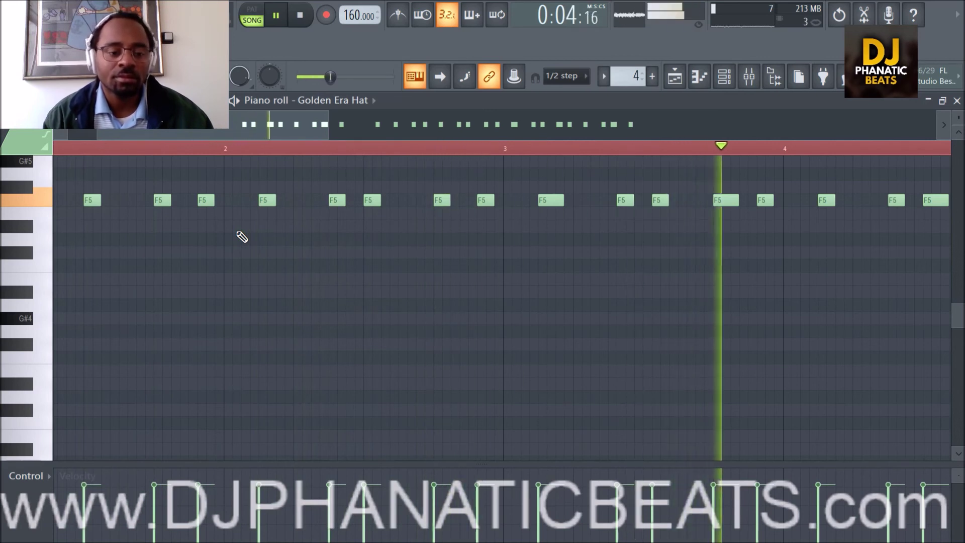
pyautogui.moveTo(224, 125)
pyautogui.mouseDown()
pyautogui.moveTo(411, 140)
pyautogui.moveTo(209, 135)
pyautogui.mouseUp()
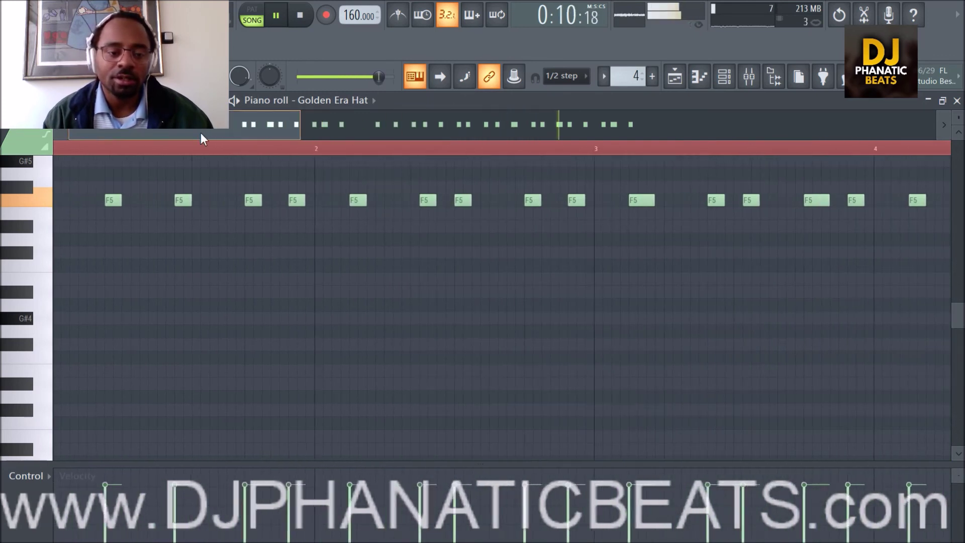
# Step: Set the piano roll snap to (none) and move the third hat note of bar 1 slightly later
pyautogui.click(39, 100)
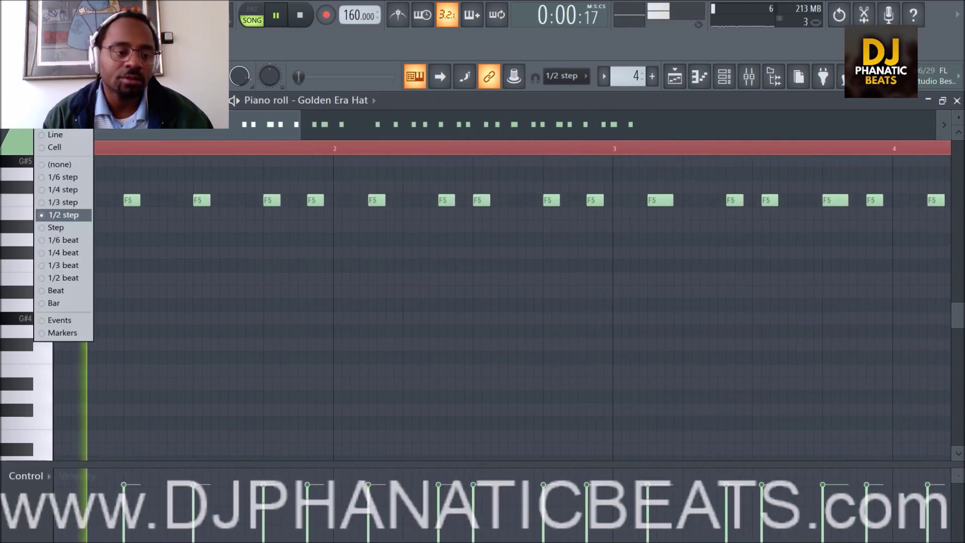
pyautogui.click(60, 164)
pyautogui.moveTo(269, 200); pyautogui.dragTo(271, 201)
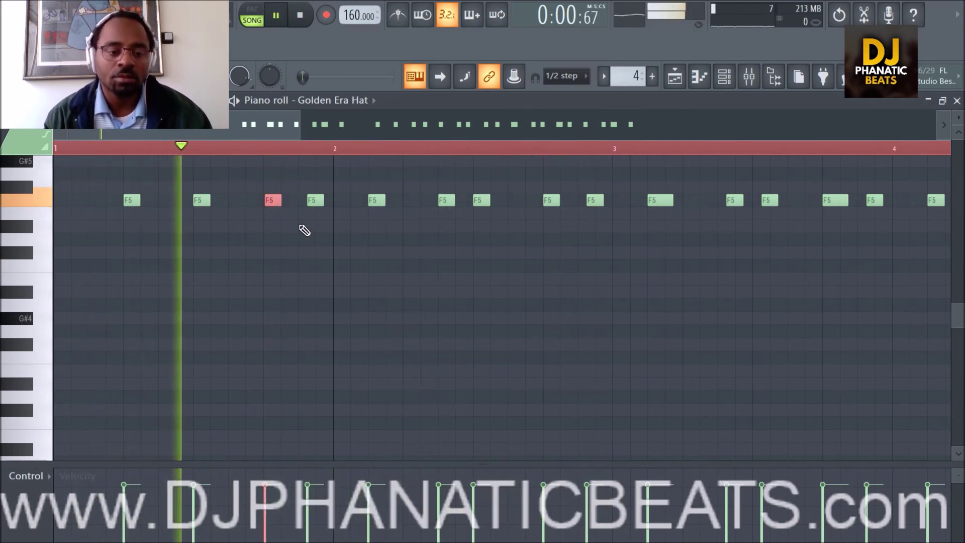
# Step: Nudge the last hat note of bar 5 slightly later
pyautogui.moveTo(272, 127); pyautogui.dragTo(456, 133)
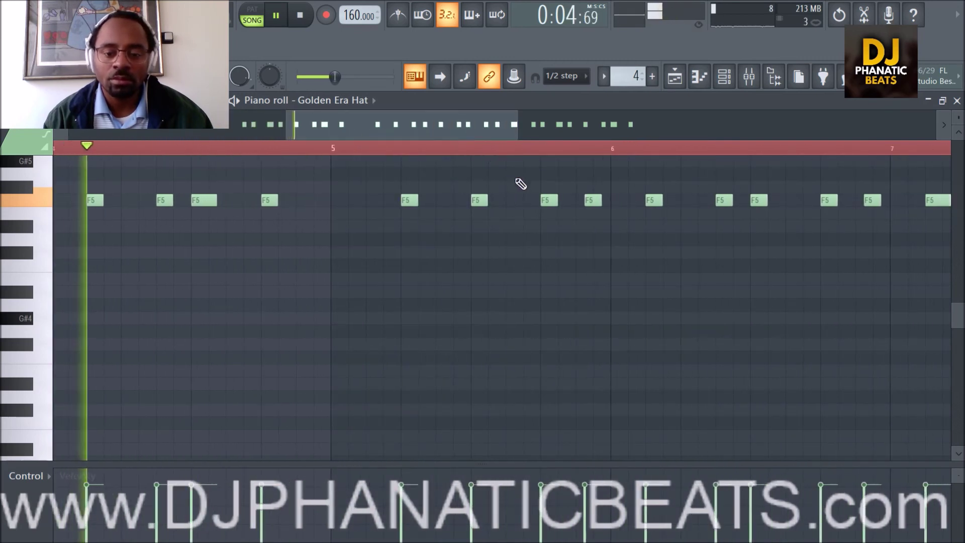
pyautogui.click(592, 200)
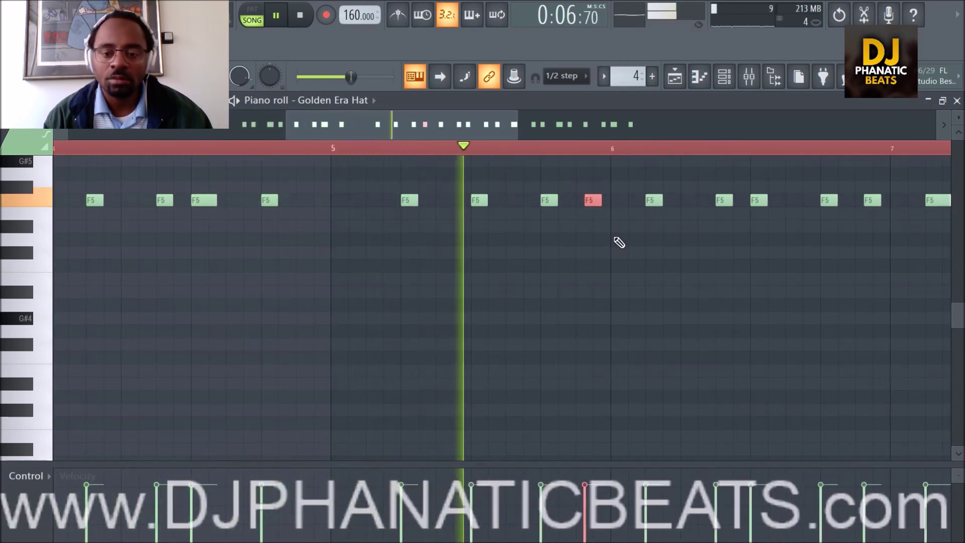
pyautogui.hotkey('shift', 'Right')
pyautogui.hotkey('shift', 'Right')
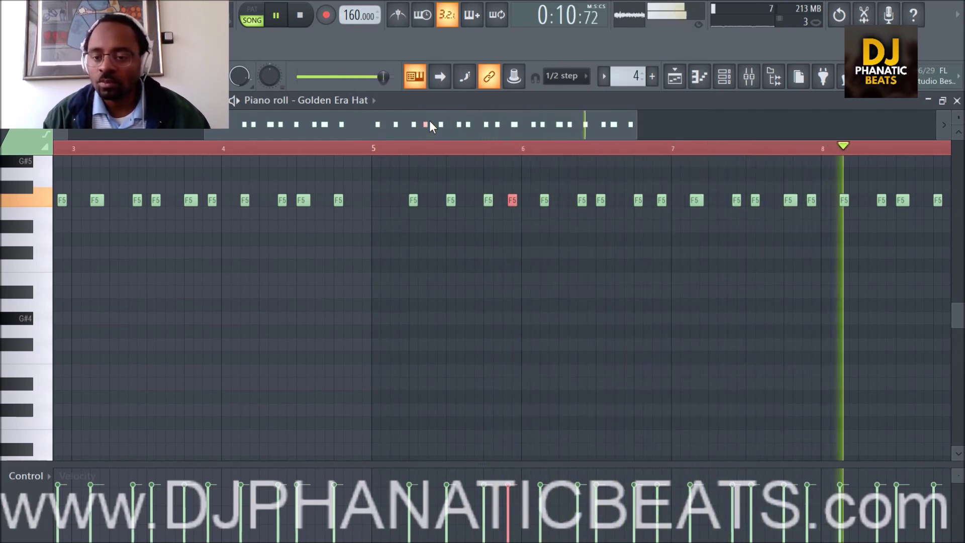
# Step: Stop playback and assign random colors to Patterns 1 to 4 in the playlist's pattern list
pyautogui.click(675, 76)
pyautogui.press('space')
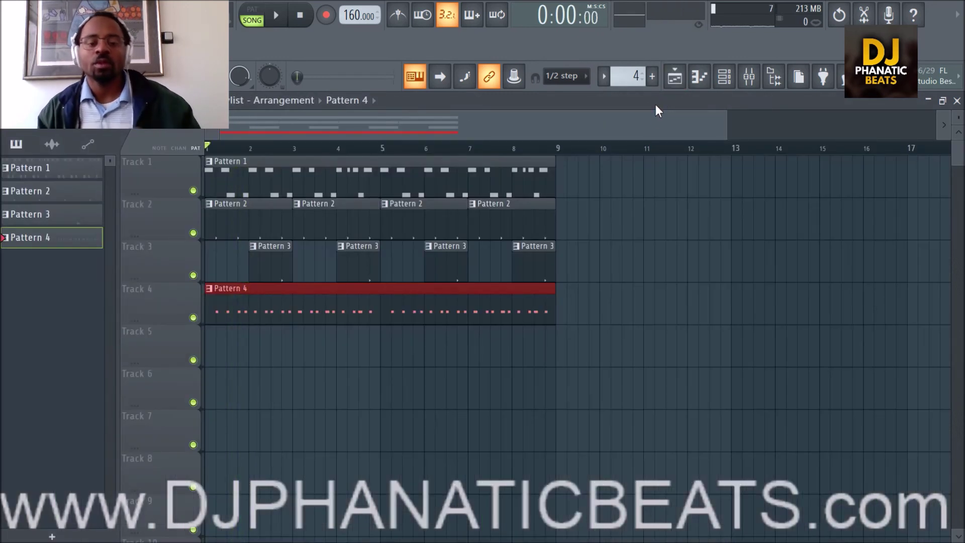
pyautogui.rightClick(74, 169)
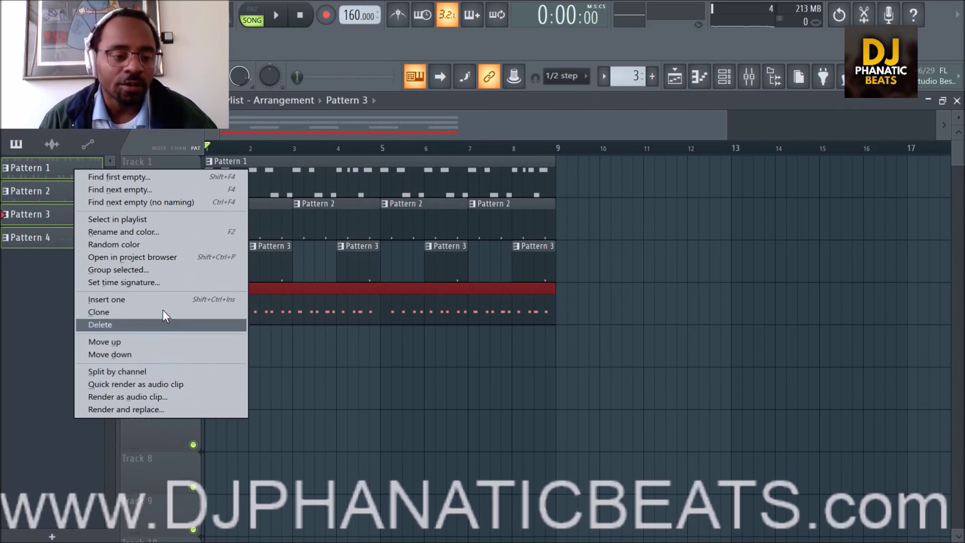
pyautogui.click(165, 245)
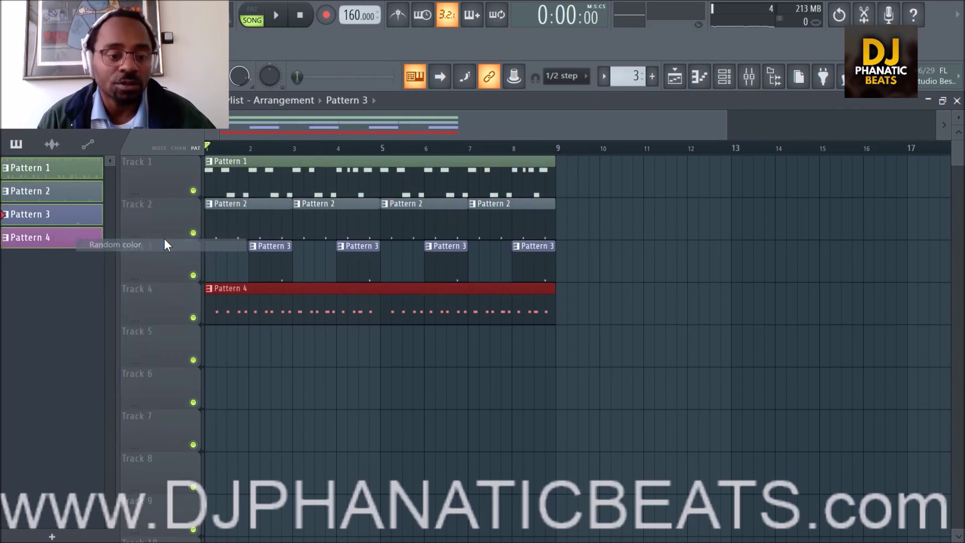